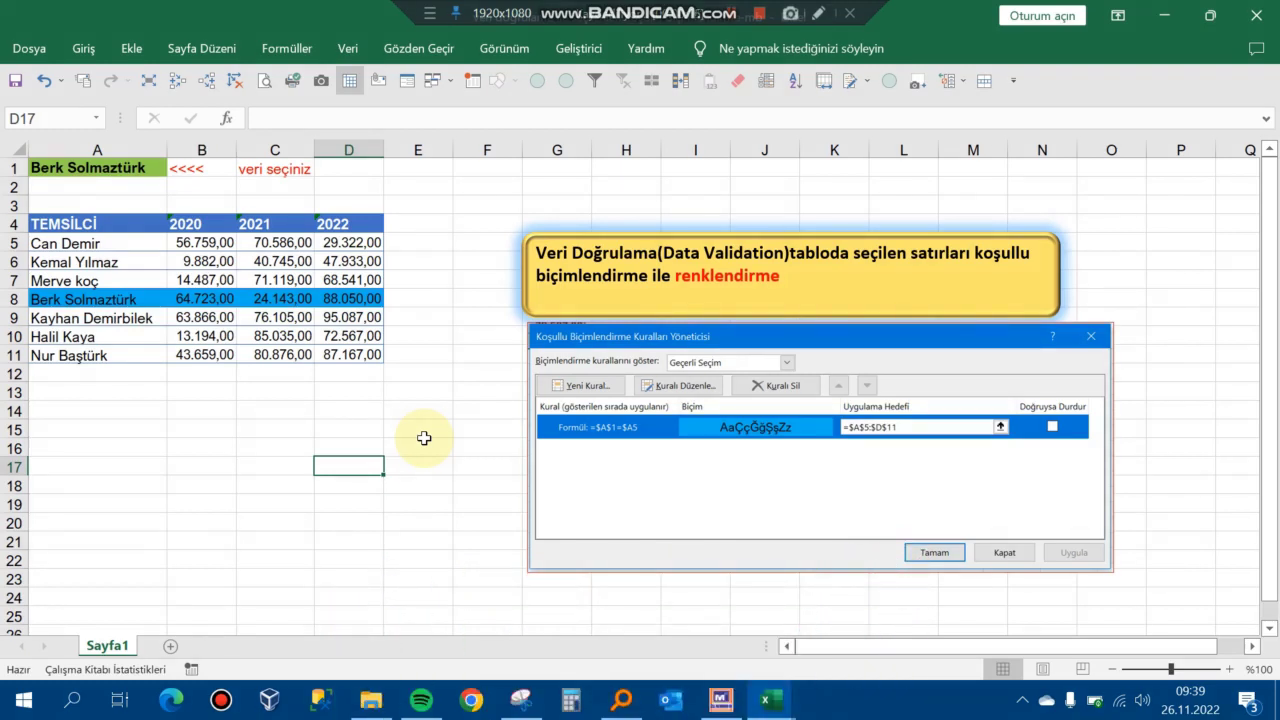
Step: Use Go To Special > Data Validation to locate the drop-down cell A1
{"action": "left_click", "coordinate": [268, 450]}
{"action": "left_click", "coordinate": [357, 411]}
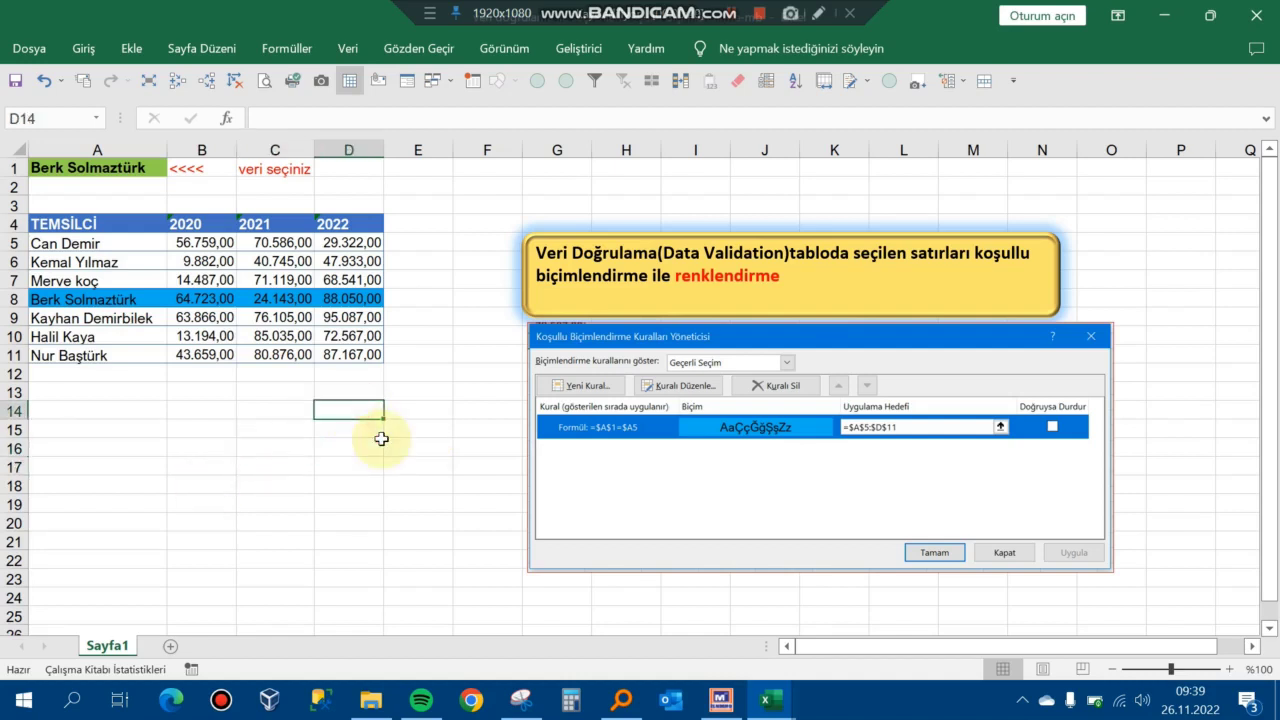
{"action": "left_click", "coordinate": [240, 497]}
{"action": "left_click", "coordinate": [284, 412]}
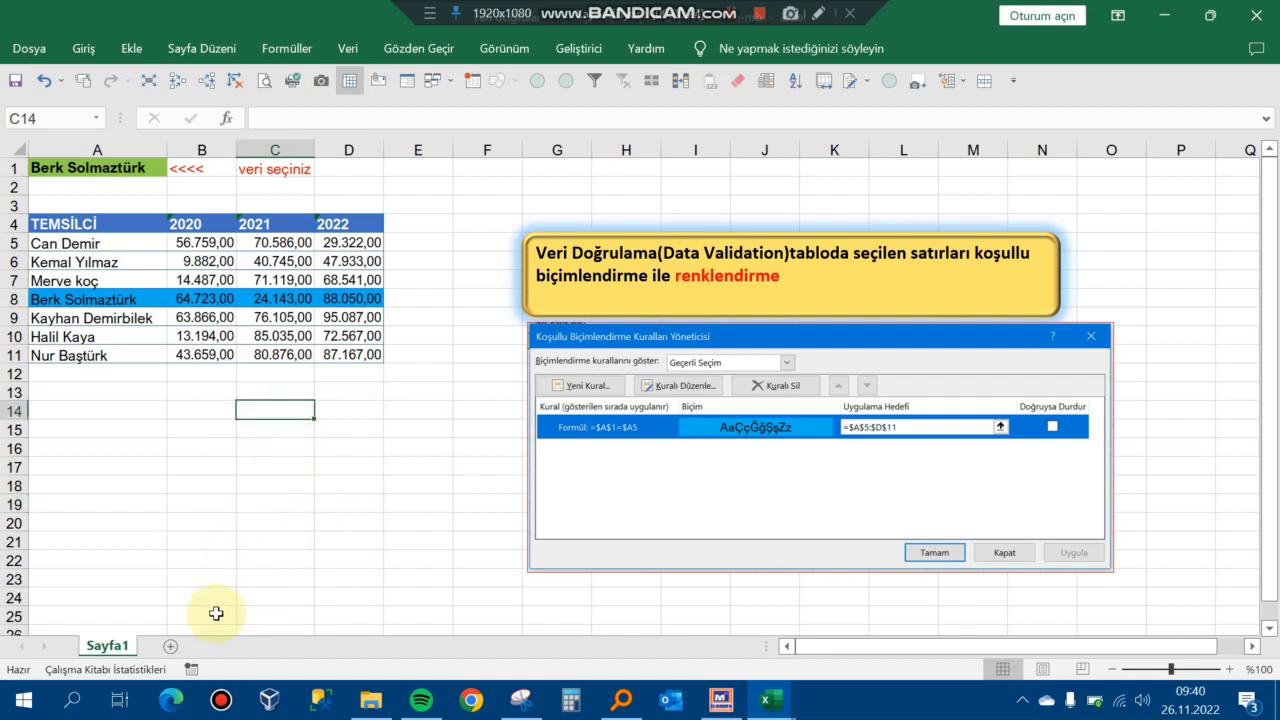
{"action": "left_click", "coordinate": [285, 461]}
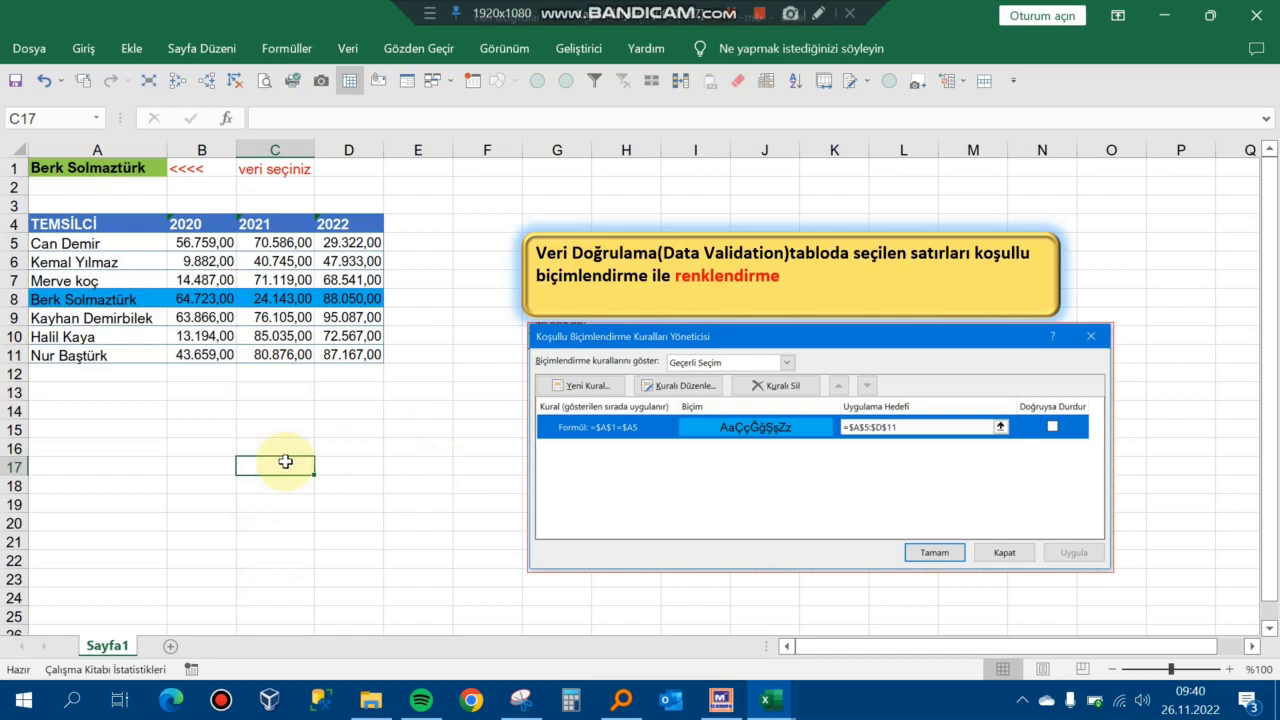
{"action": "key", "text": "F5"}
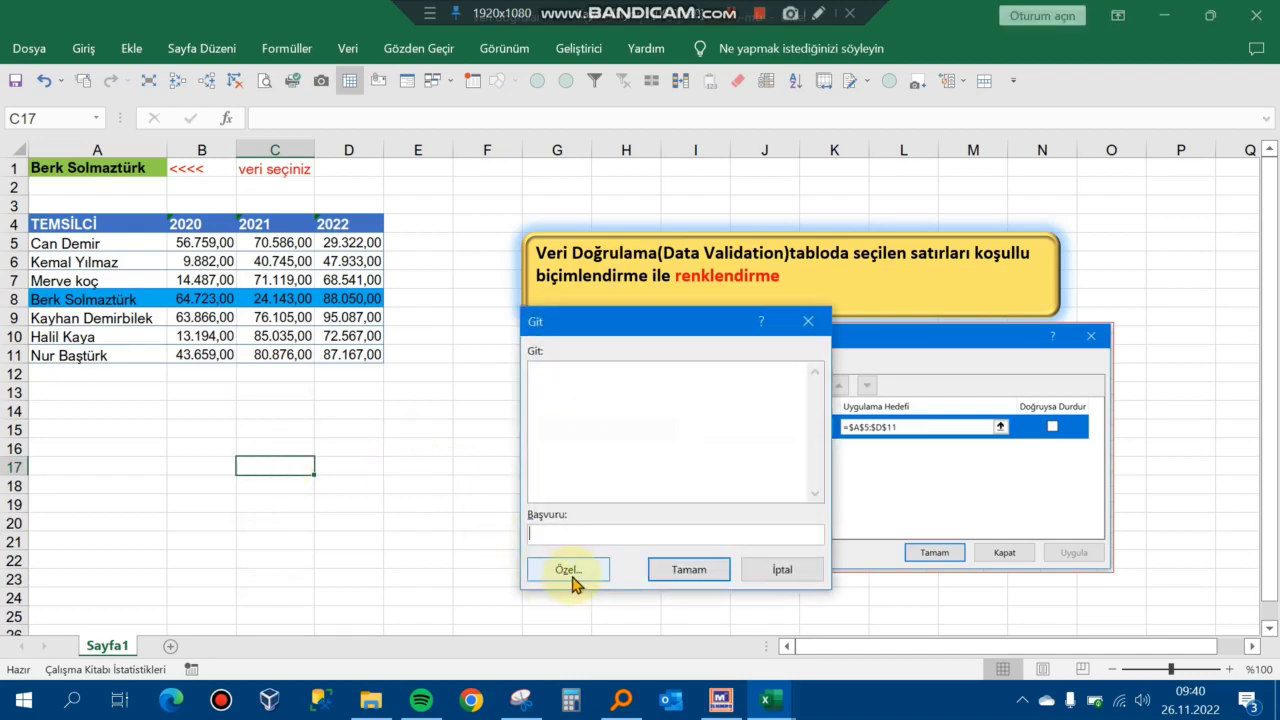
{"action": "left_click", "coordinate": [571, 575]}
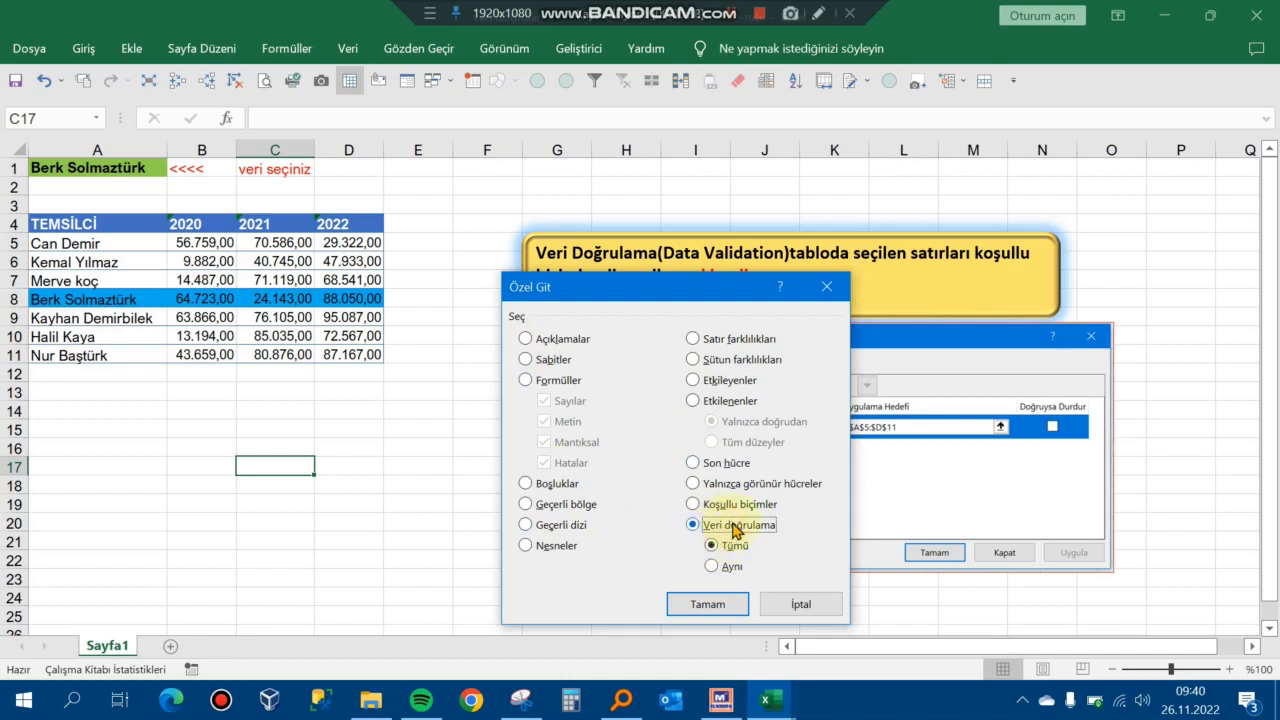
{"action": "left_click", "coordinate": [720, 604]}
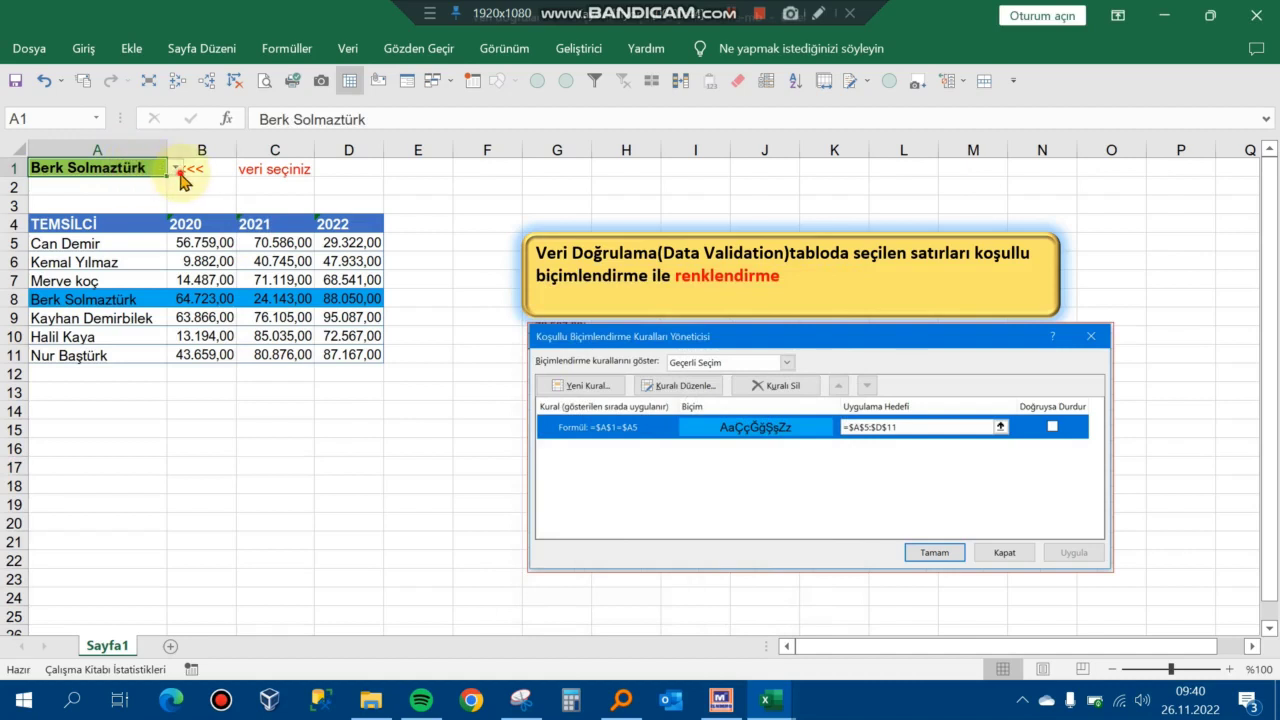
{"action": "left_click", "coordinate": [177, 169]}
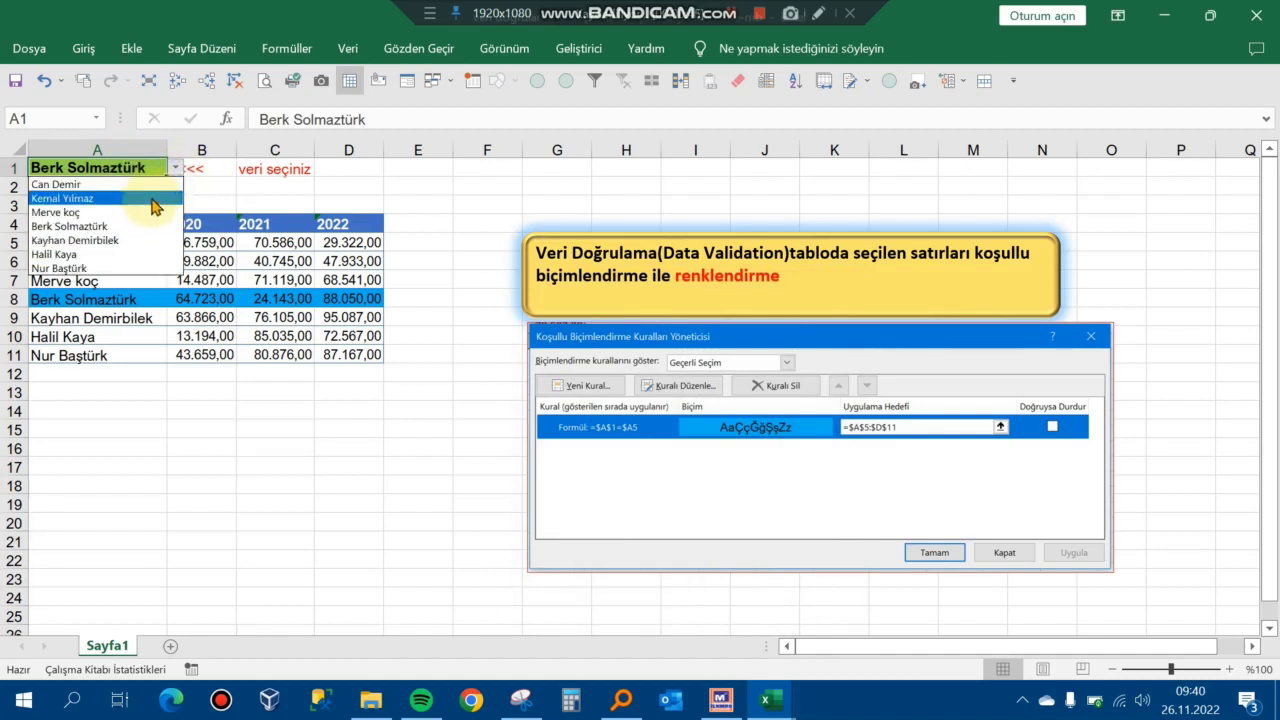
{"action": "left_click", "coordinate": [149, 242]}
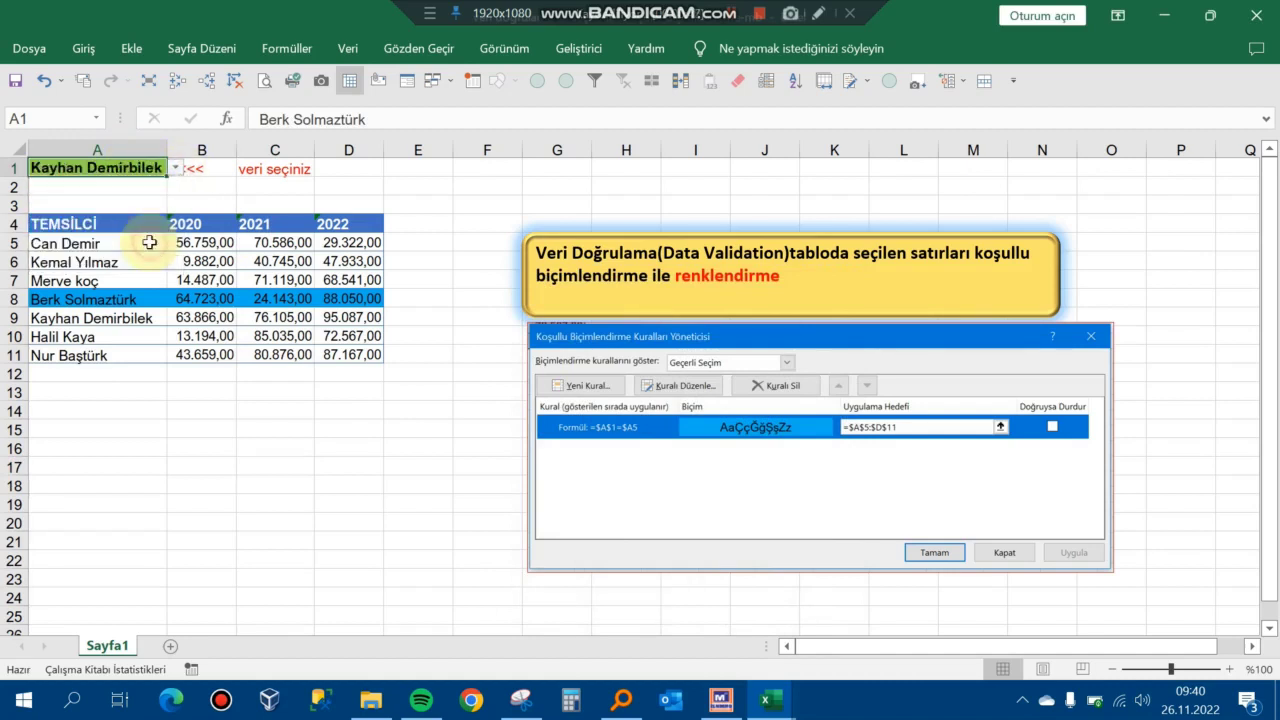
{"action": "left_click", "coordinate": [177, 169]}
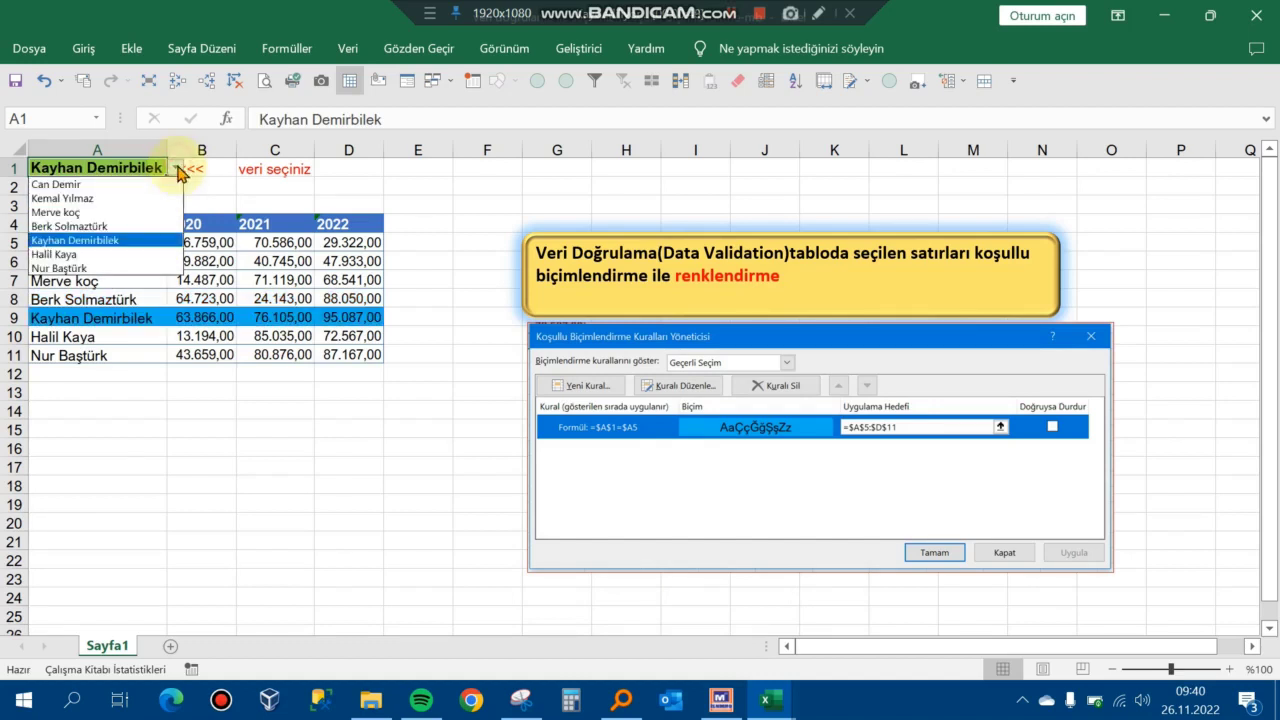
{"action": "key", "text": "Escape"}
{"action": "left_click", "coordinate": [128, 195]}
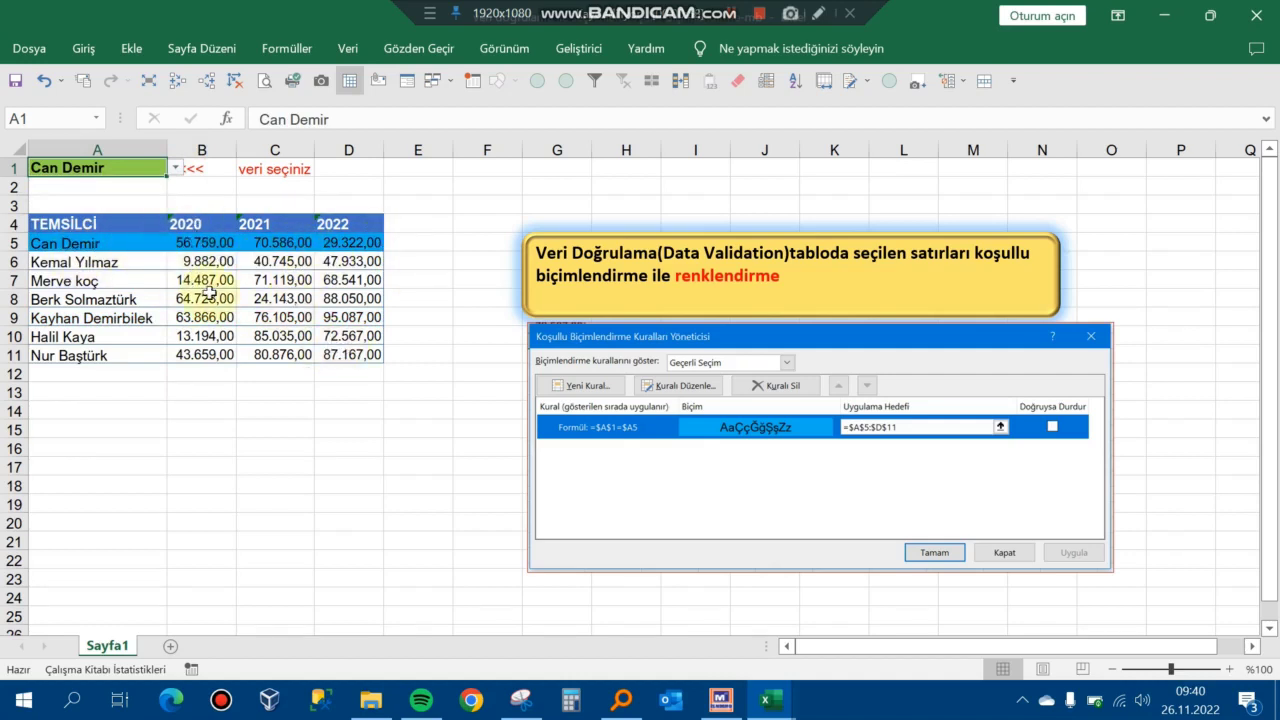
{"action": "left_click", "coordinate": [203, 427]}
{"action": "key", "text": "F5"}
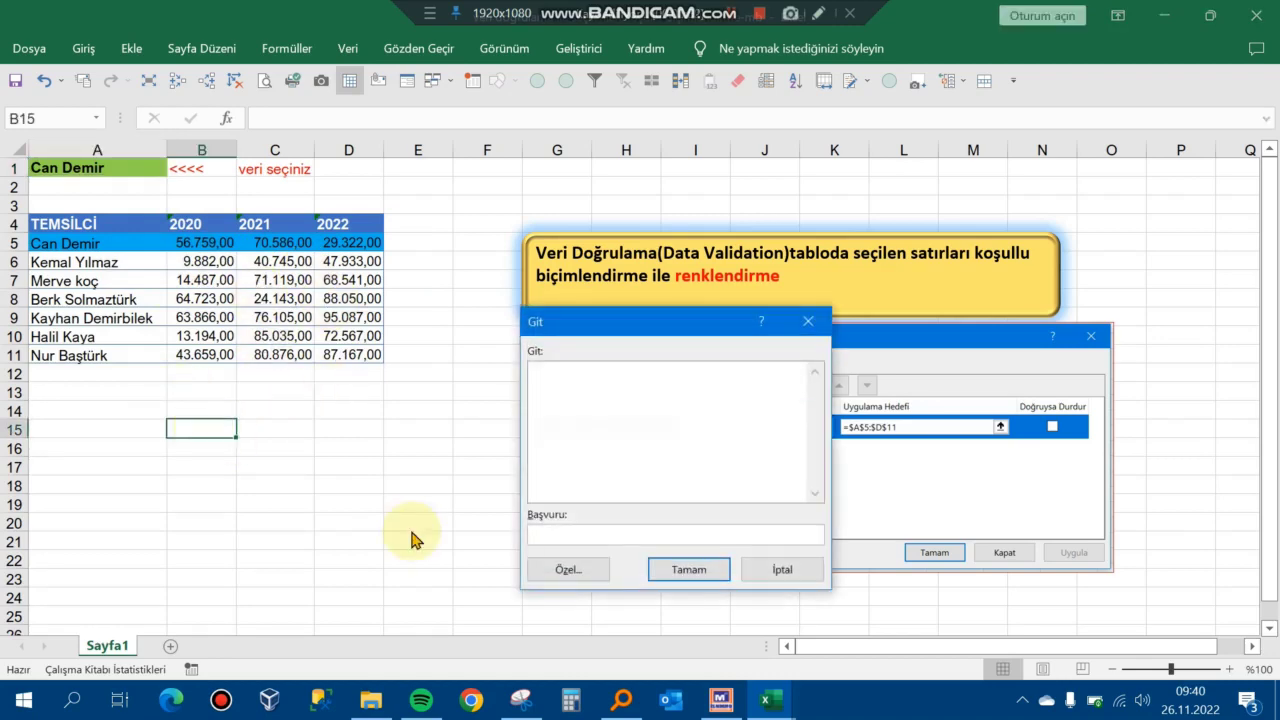
{"action": "left_click", "coordinate": [566, 574]}
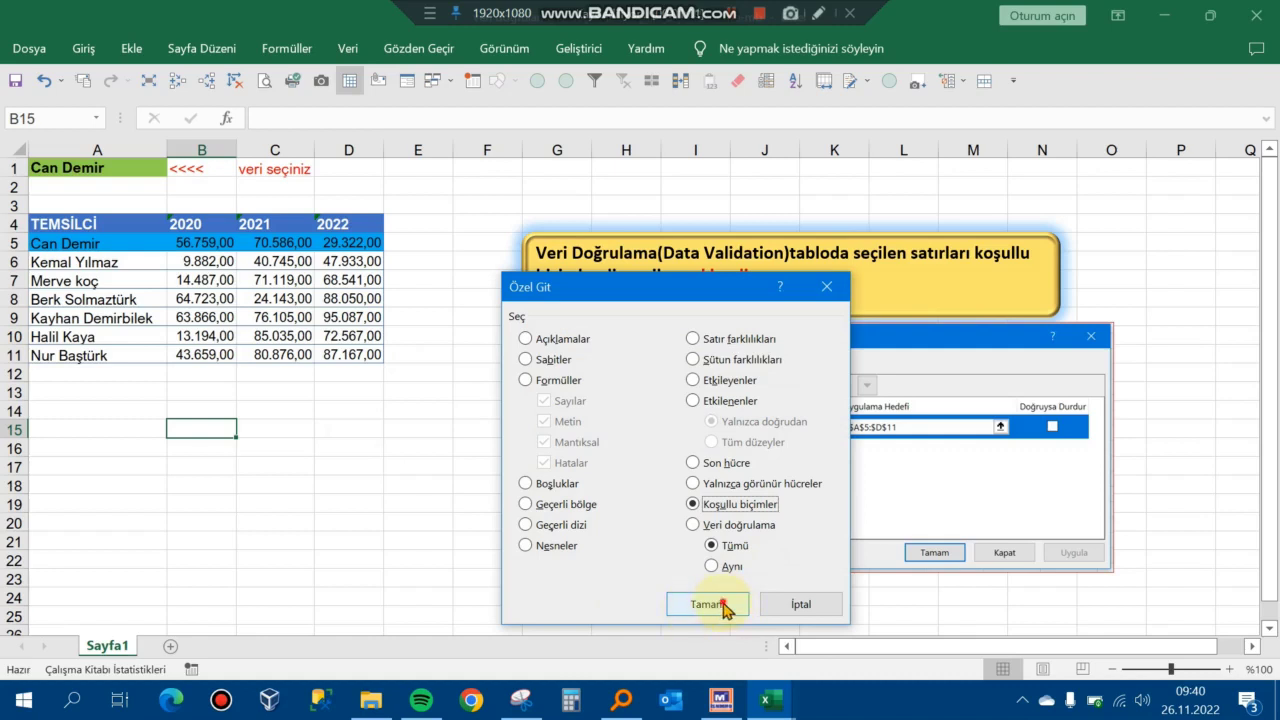
{"action": "left_click", "coordinate": [724, 605]}
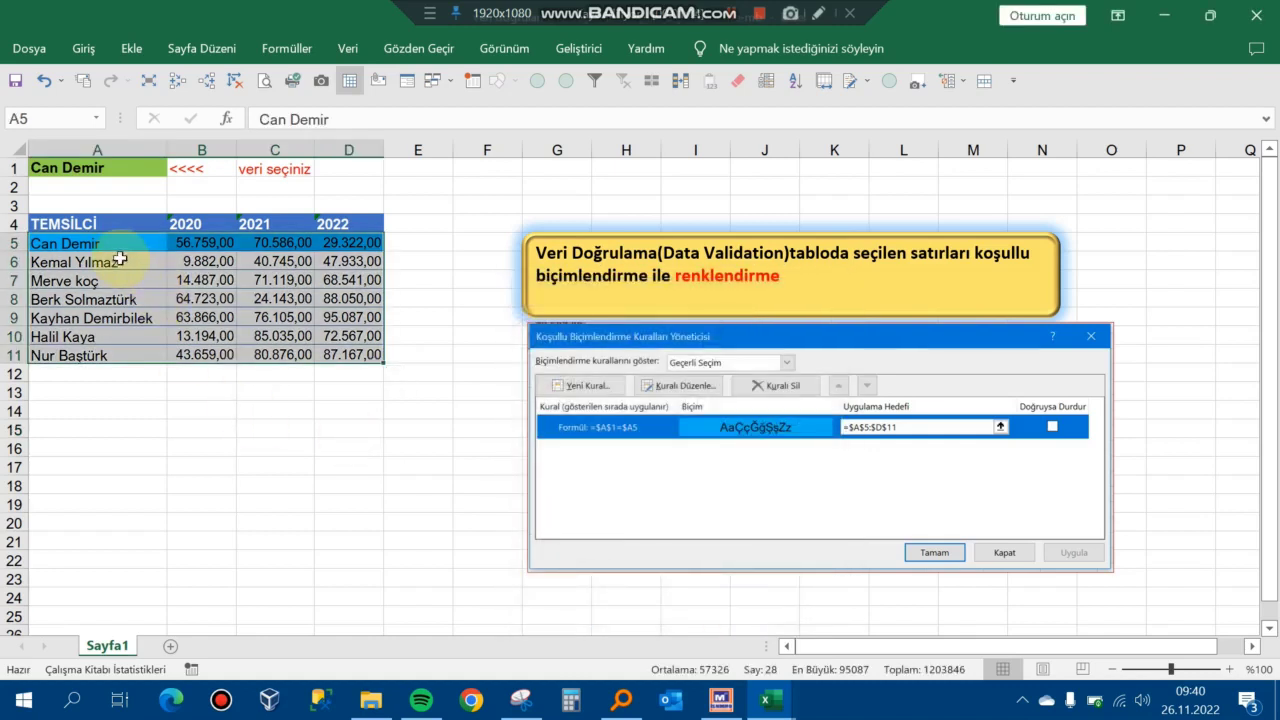
{"action": "left_click_drag", "start_coordinate": [113, 247], "coordinate": [323, 354]}
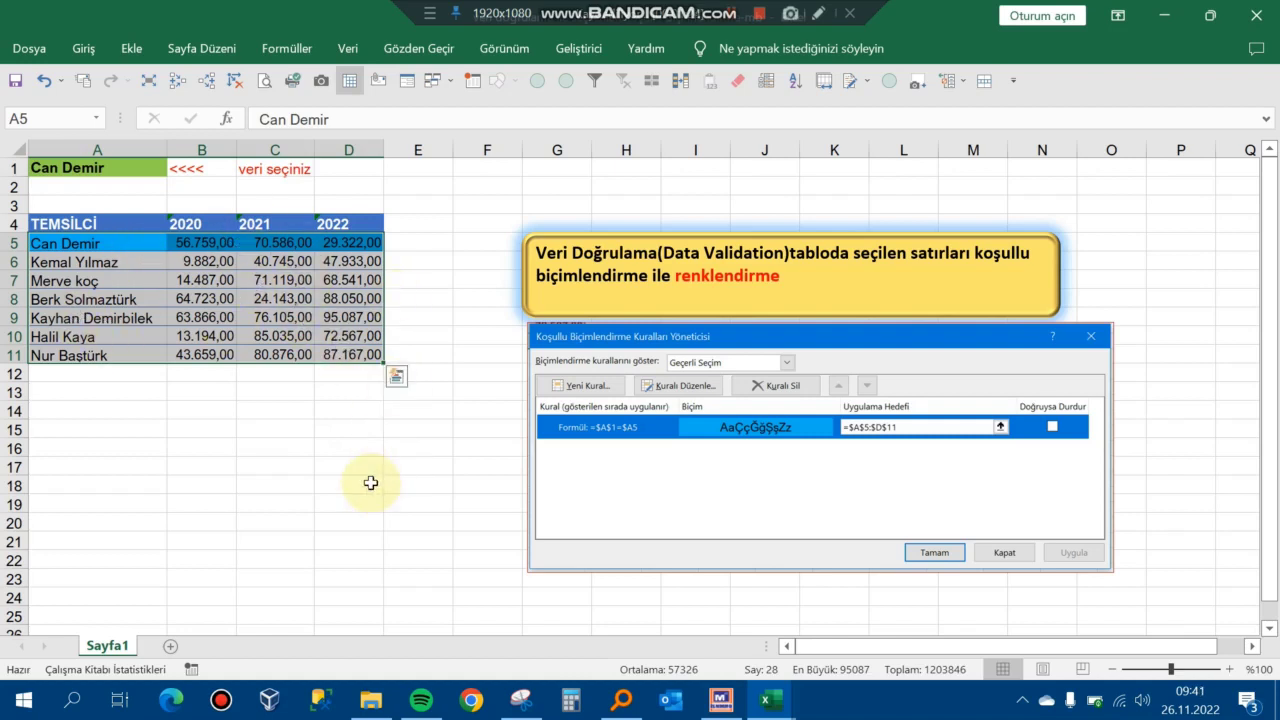
{"action": "left_click", "coordinate": [370, 483]}
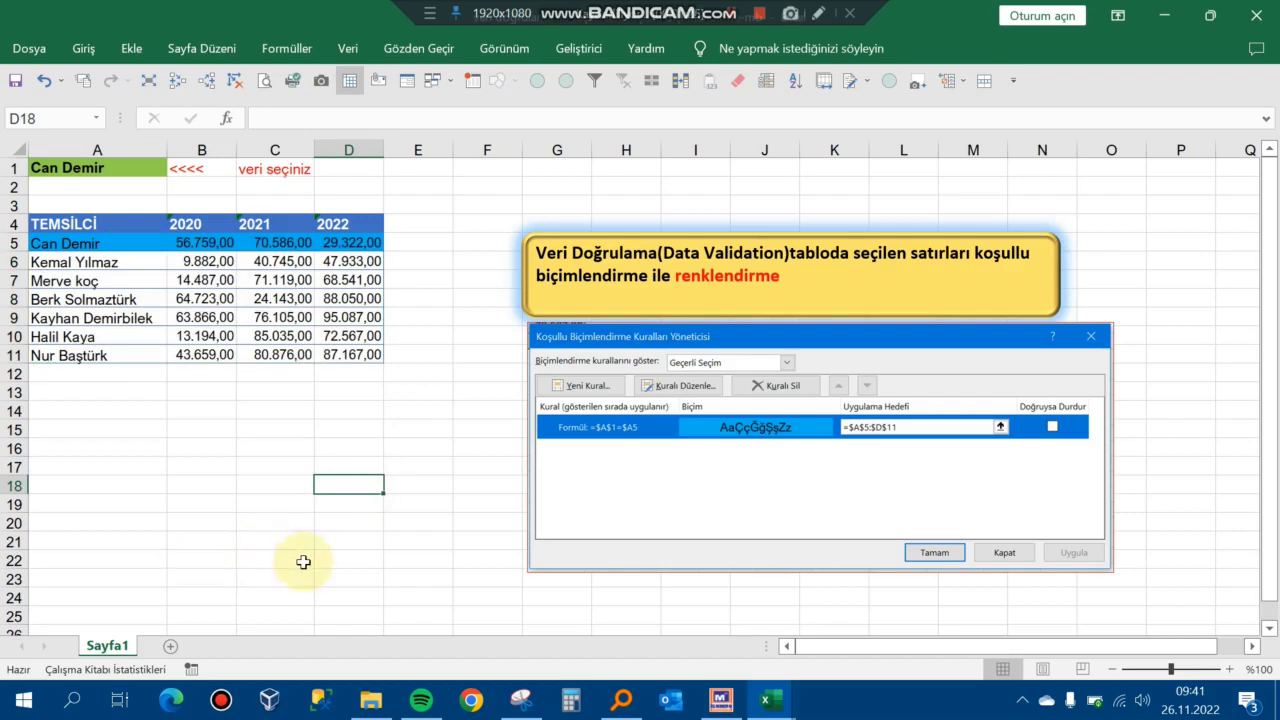
Step: Add sheet Sayfa2 and paste a copy of Sayfa1's table A4:D11 at A4
{"action": "left_click", "coordinate": [171, 647]}
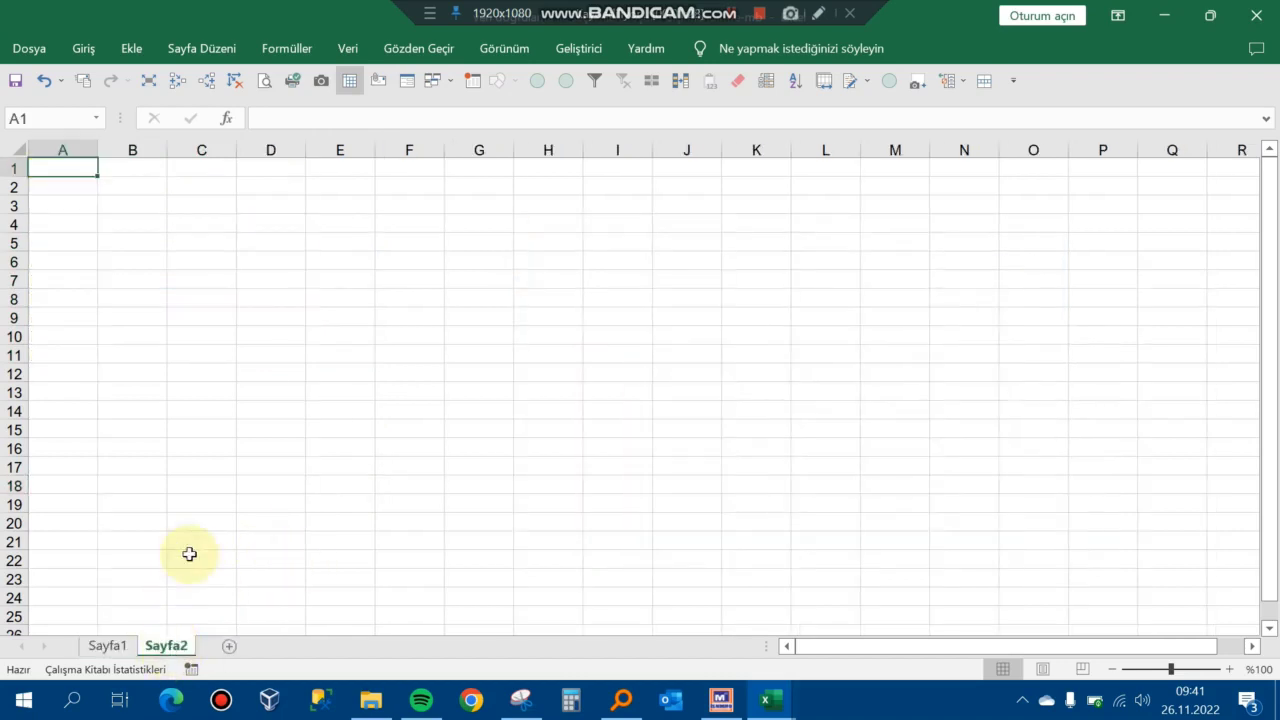
{"action": "left_click", "coordinate": [92, 645]}
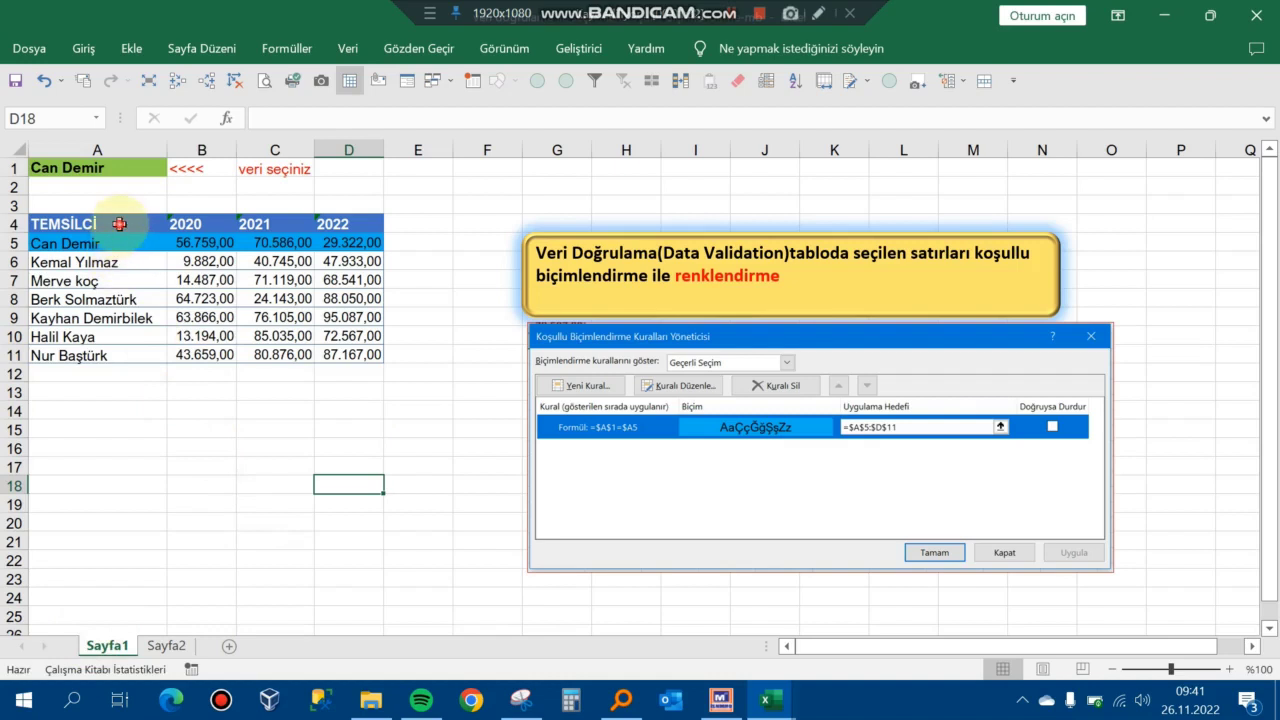
{"action": "left_click_drag", "start_coordinate": [119, 224], "coordinate": [350, 352]}
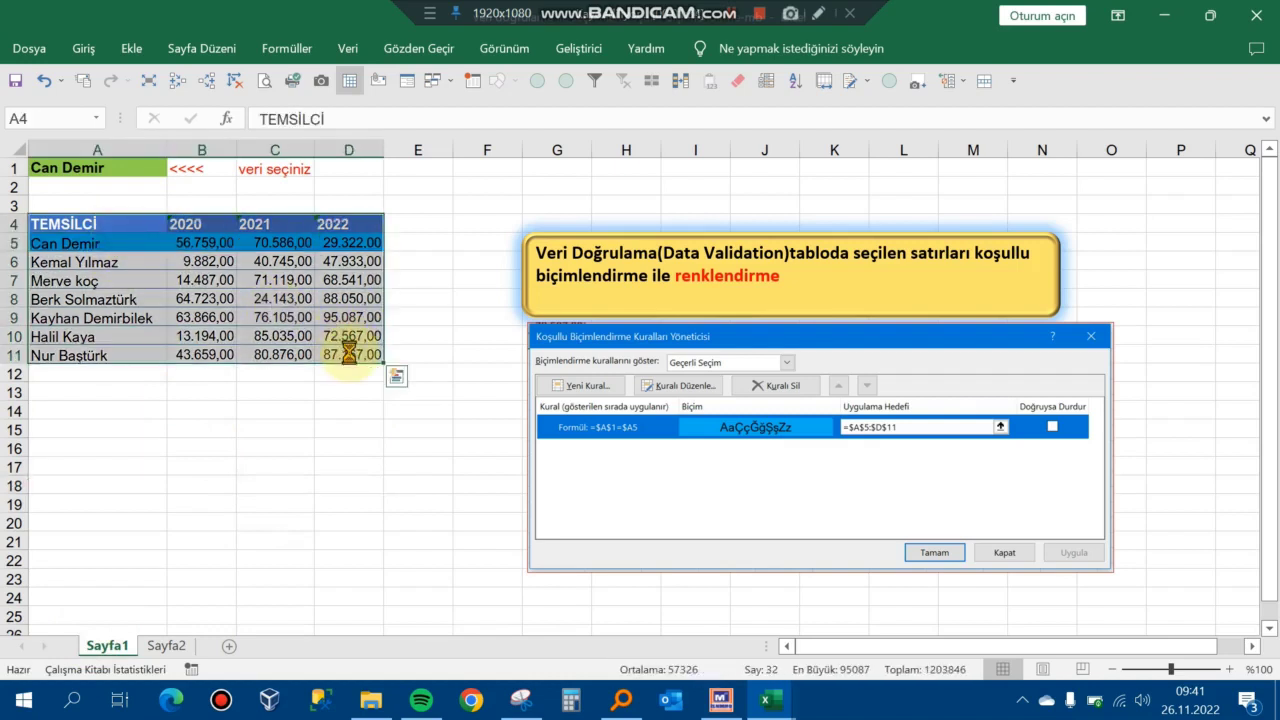
{"action": "key", "text": "ctrl+c"}
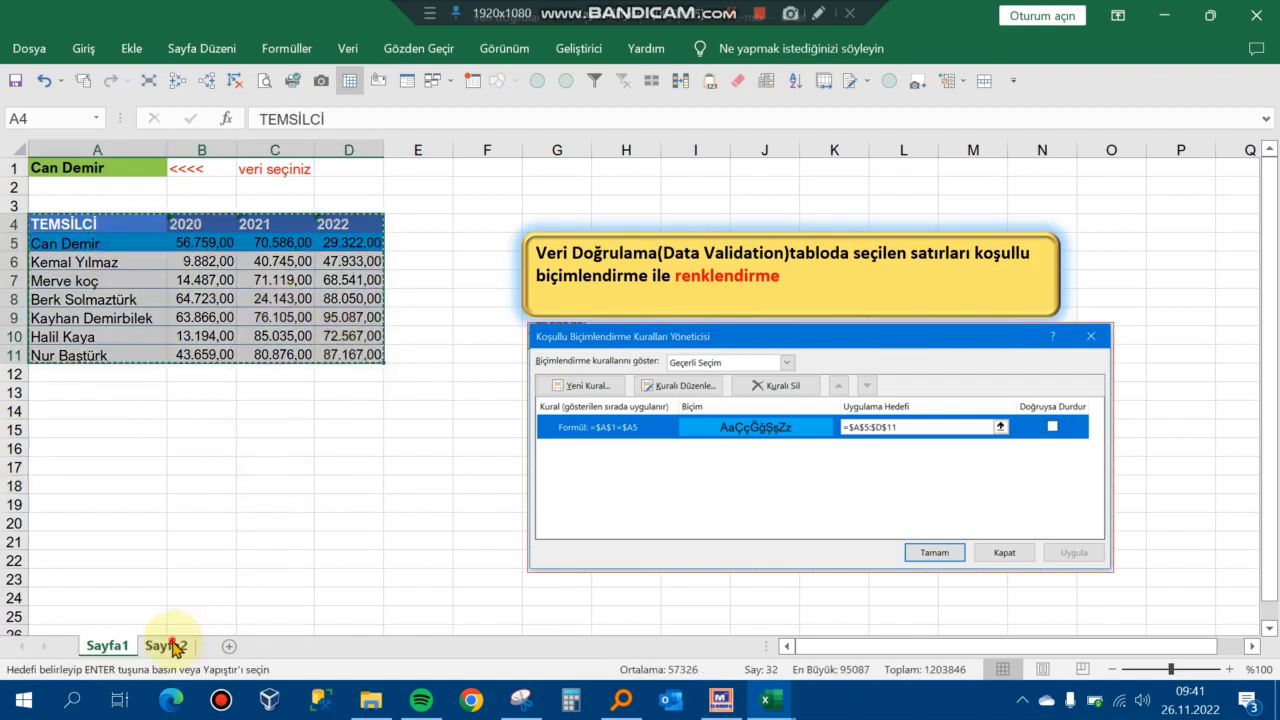
{"action": "left_click", "coordinate": [173, 648]}
{"action": "left_click", "coordinate": [79, 226]}
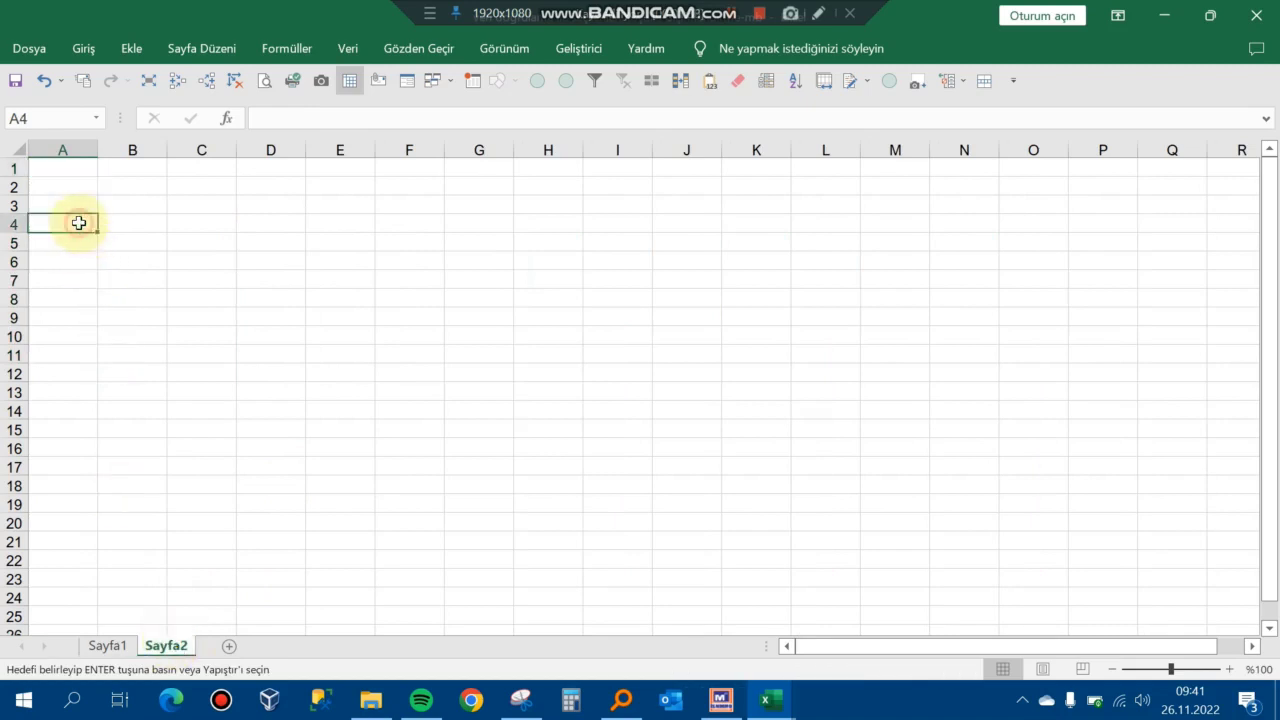
{"action": "left_click", "coordinate": [710, 82]}
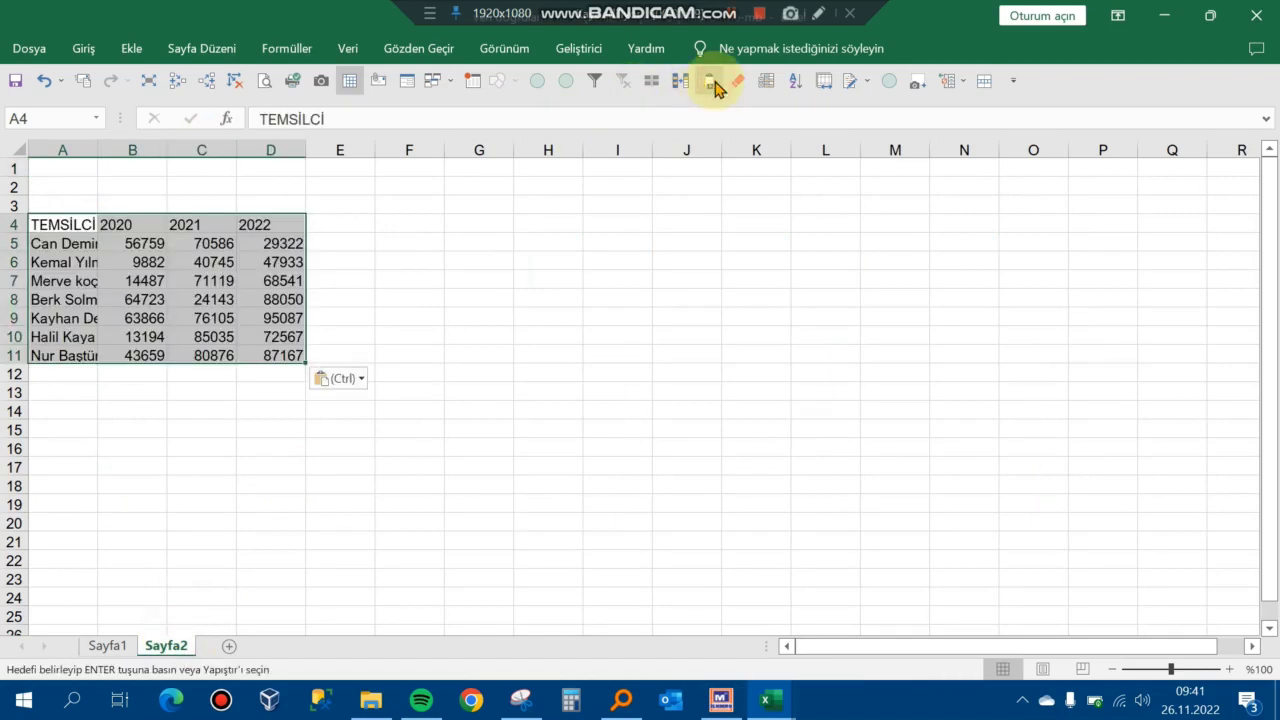
Step: Autofit column A and give the sales figures thousands separators with two decimals
{"action": "double_click", "coordinate": [99, 147]}
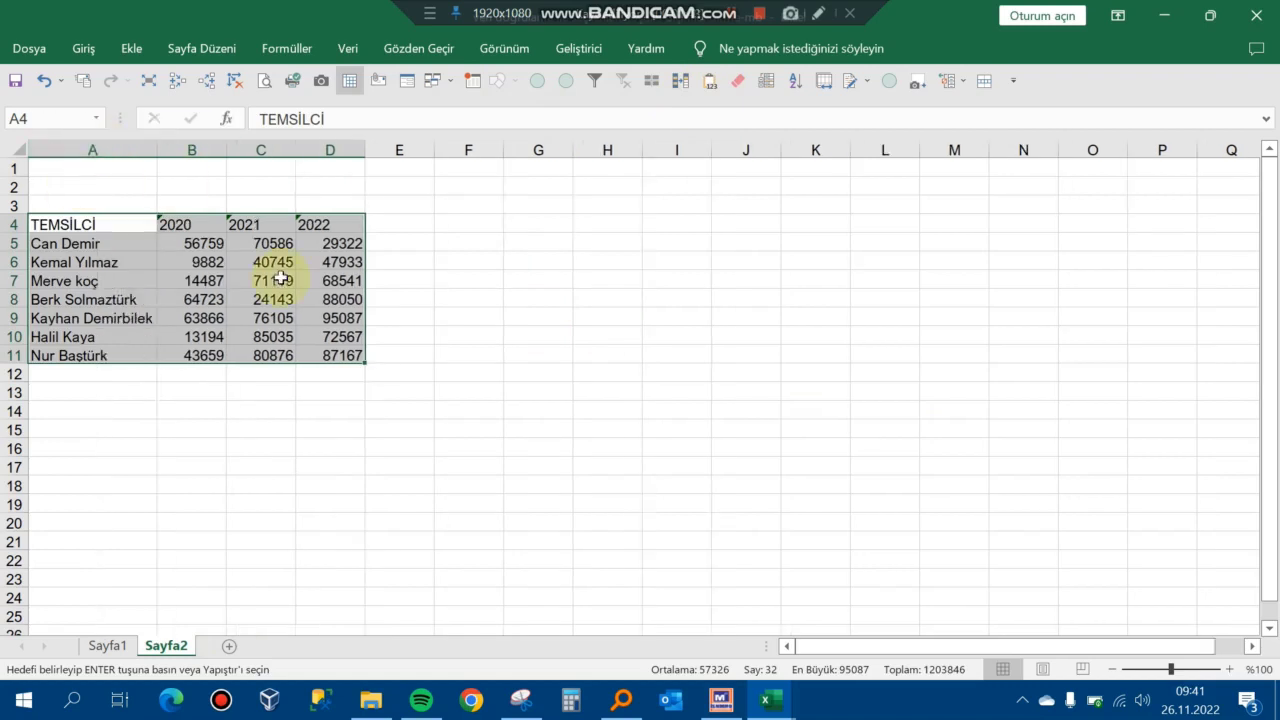
{"action": "left_click", "coordinate": [206, 241]}
{"action": "key", "text": "shift+Down"}
{"action": "key", "text": "shift+Down"}
{"action": "key", "text": "shift+Down"}
{"action": "key", "text": "shift+Down"}
{"action": "key", "text": "shift+Down"}
{"action": "key", "text": "shift+Down"}
{"action": "key", "text": "shift+Right"}
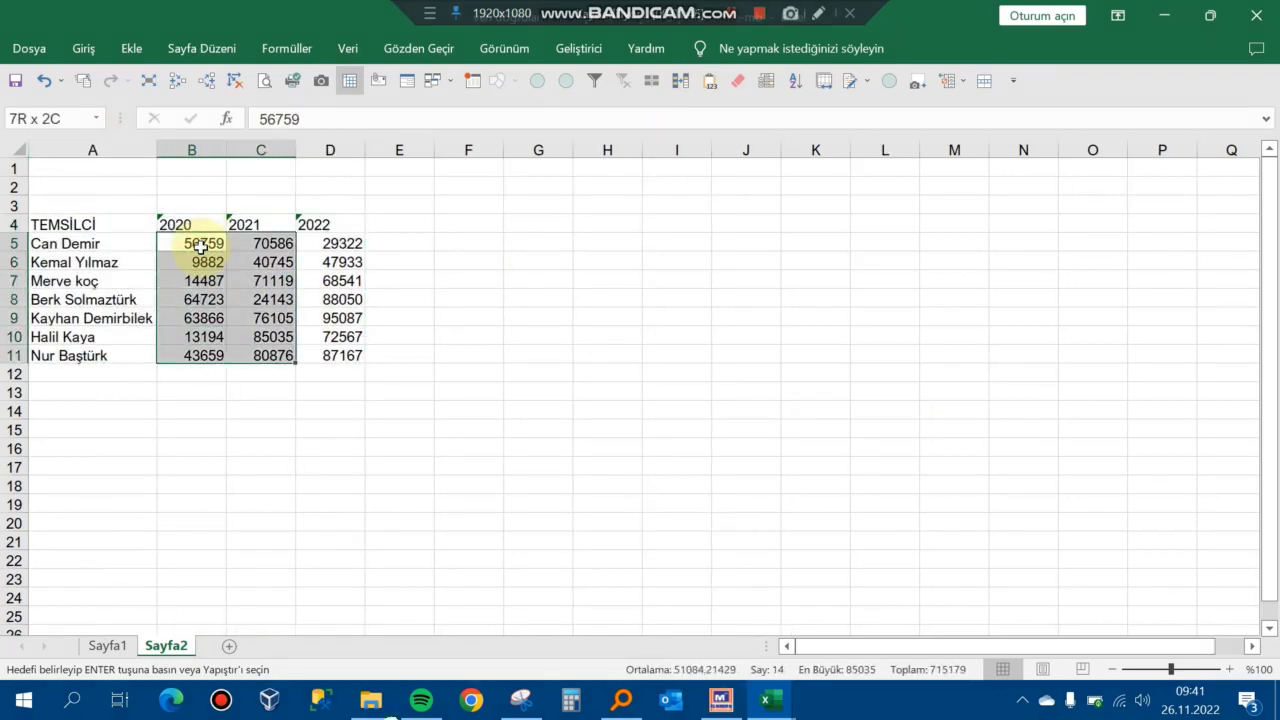
{"action": "key", "text": "shift+Right"}
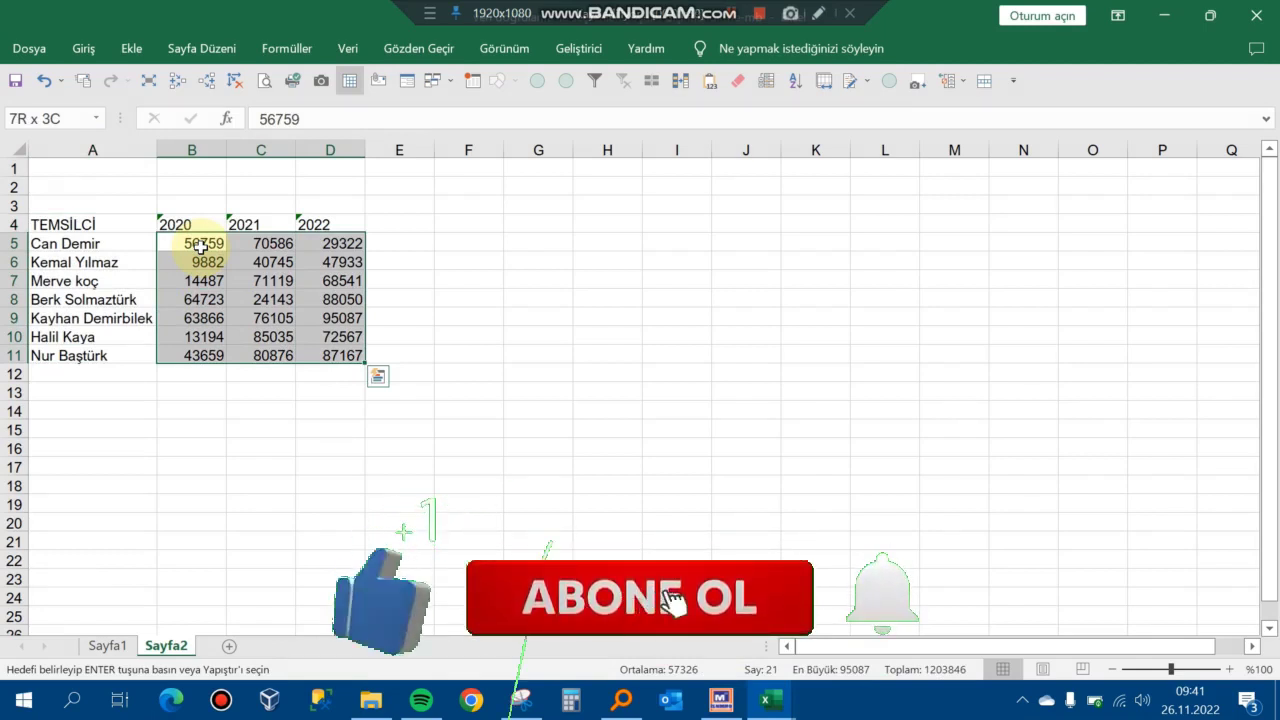
{"action": "key", "text": "ctrl+shift+1"}
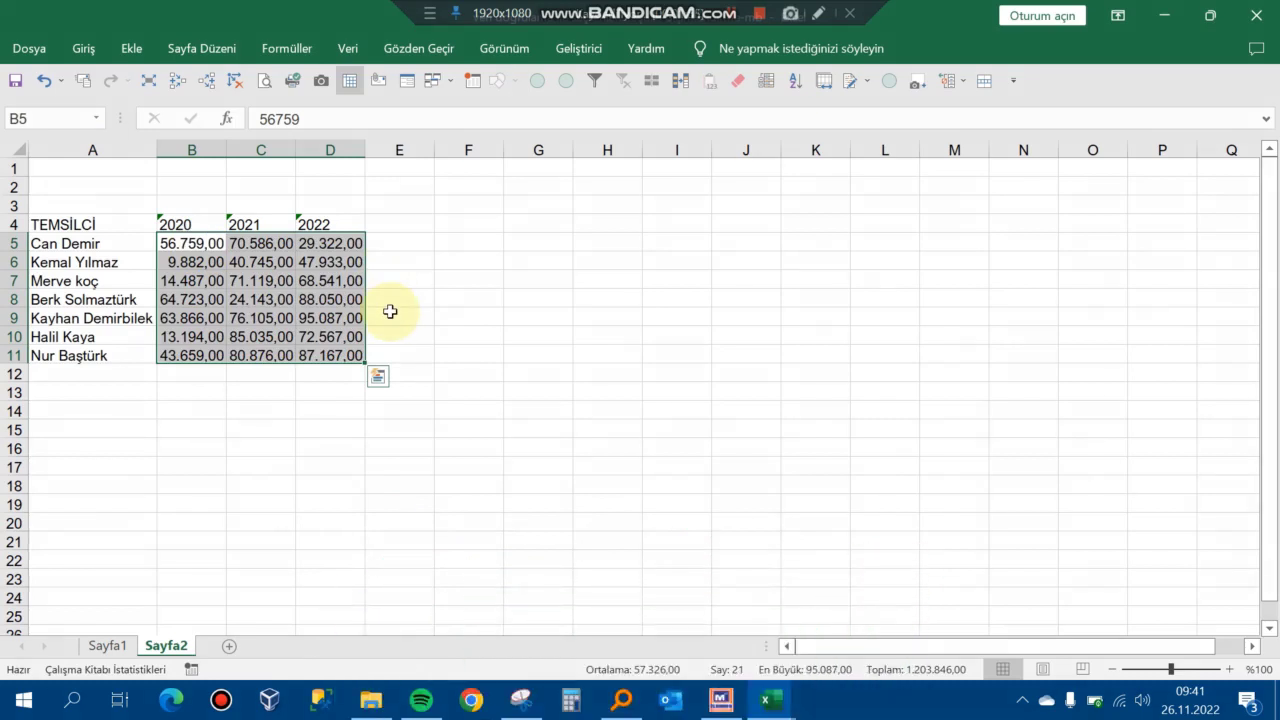
Step: Bold the header row TEMSİLCİ, 2020, 2021, 2022 in A4:D4
{"action": "left_click", "coordinate": [90, 224]}
{"action": "key", "text": "shift+Right"}
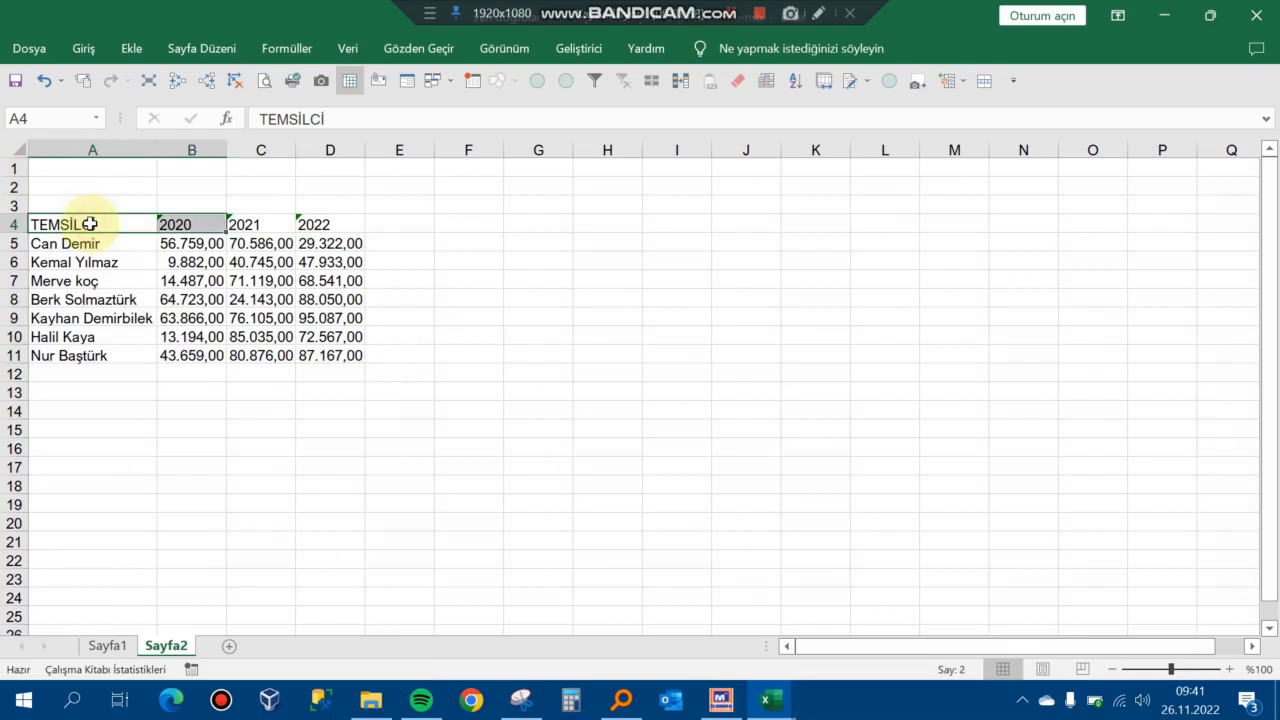
{"action": "key", "text": "shift+Right"}
{"action": "key", "text": "shift+Right"}
{"action": "key", "text": "ctrl+k"}
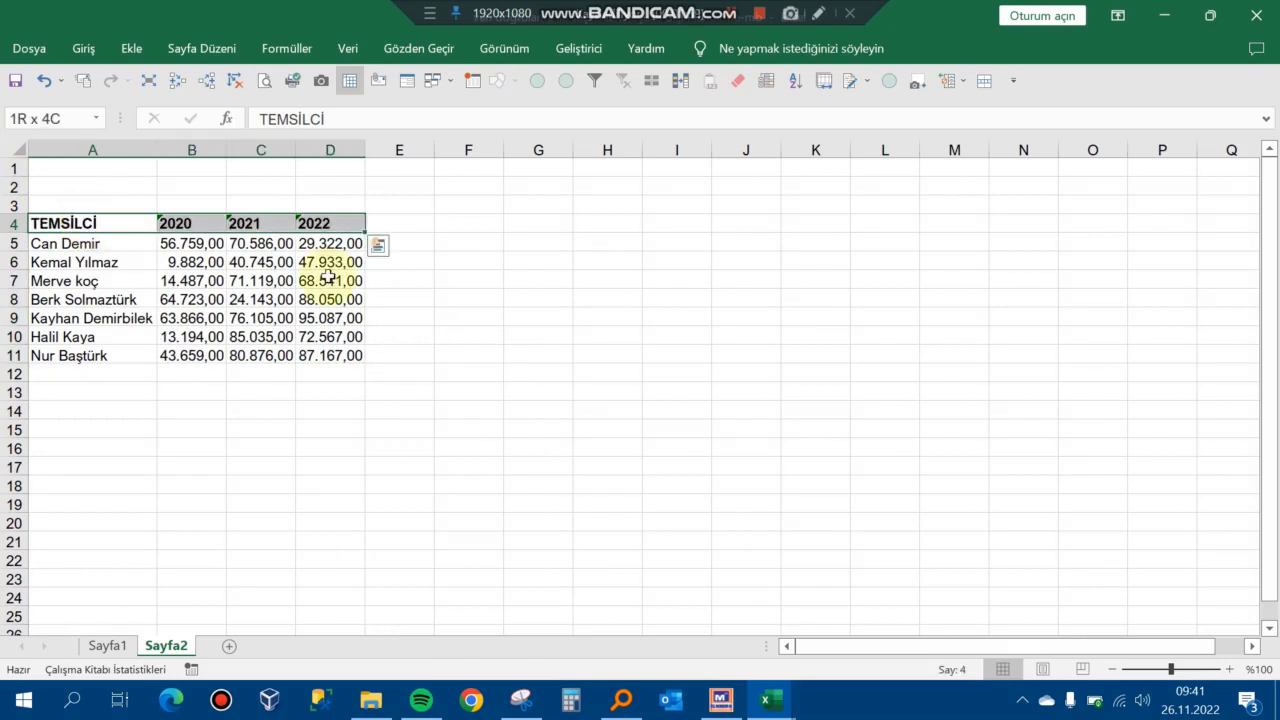
{"action": "left_click", "coordinate": [577, 406]}
Step: Glance at Sayfa1's finished example, then return to Sayfa2 and select A1
{"action": "left_click", "coordinate": [103, 646]}
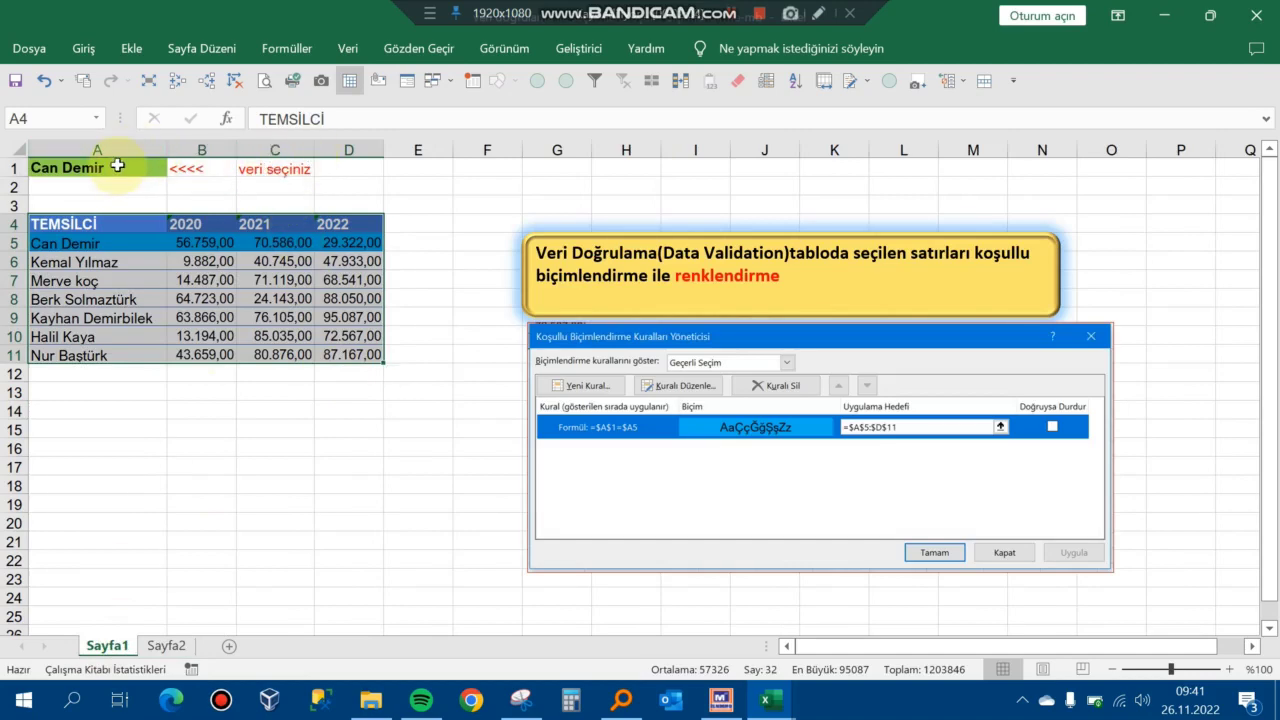
{"action": "left_click", "coordinate": [176, 648]}
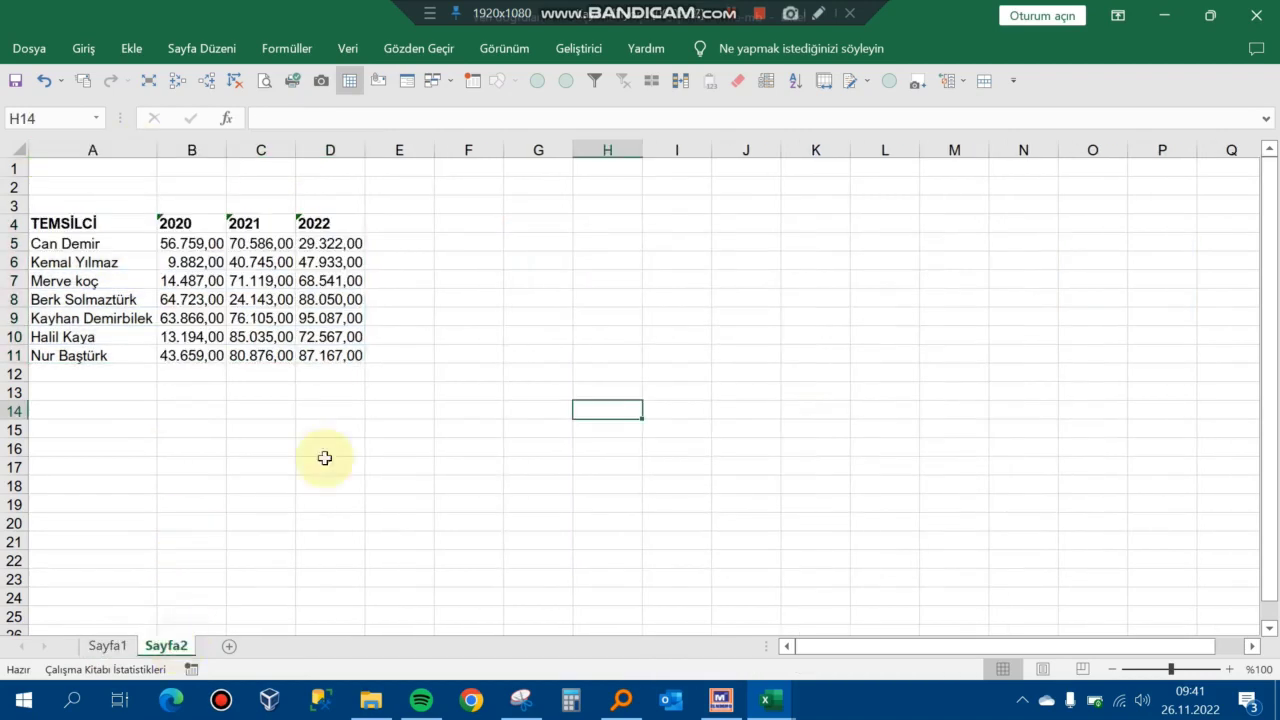
{"action": "left_click", "coordinate": [129, 177]}
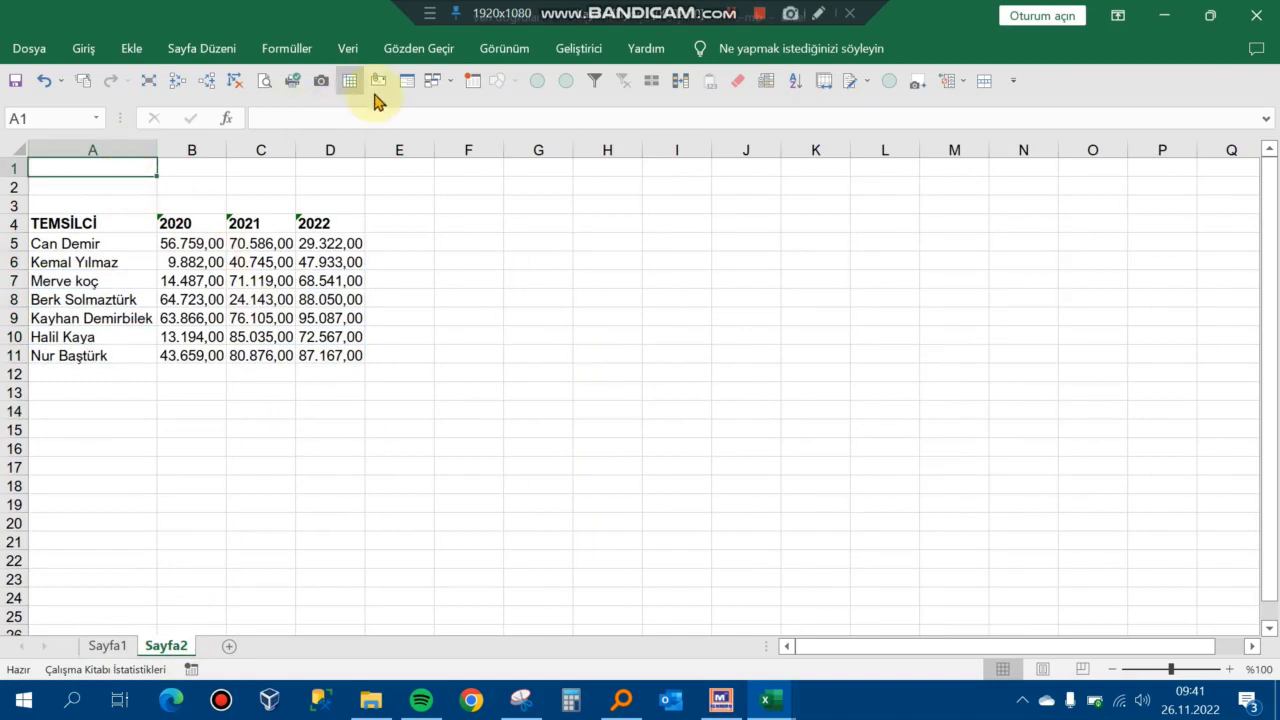
Step: Give A1 a List data validation with source =$A$5:$A$11
{"action": "left_click", "coordinate": [355, 52]}
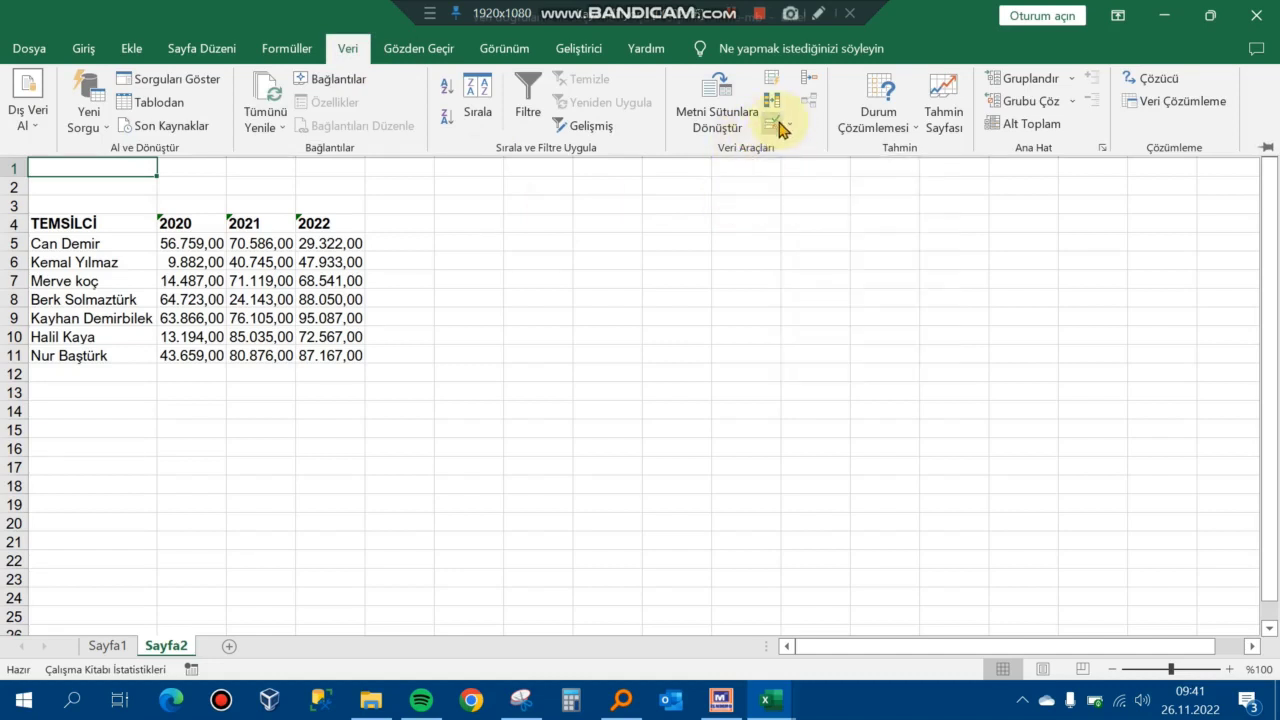
{"action": "left_click", "coordinate": [787, 130]}
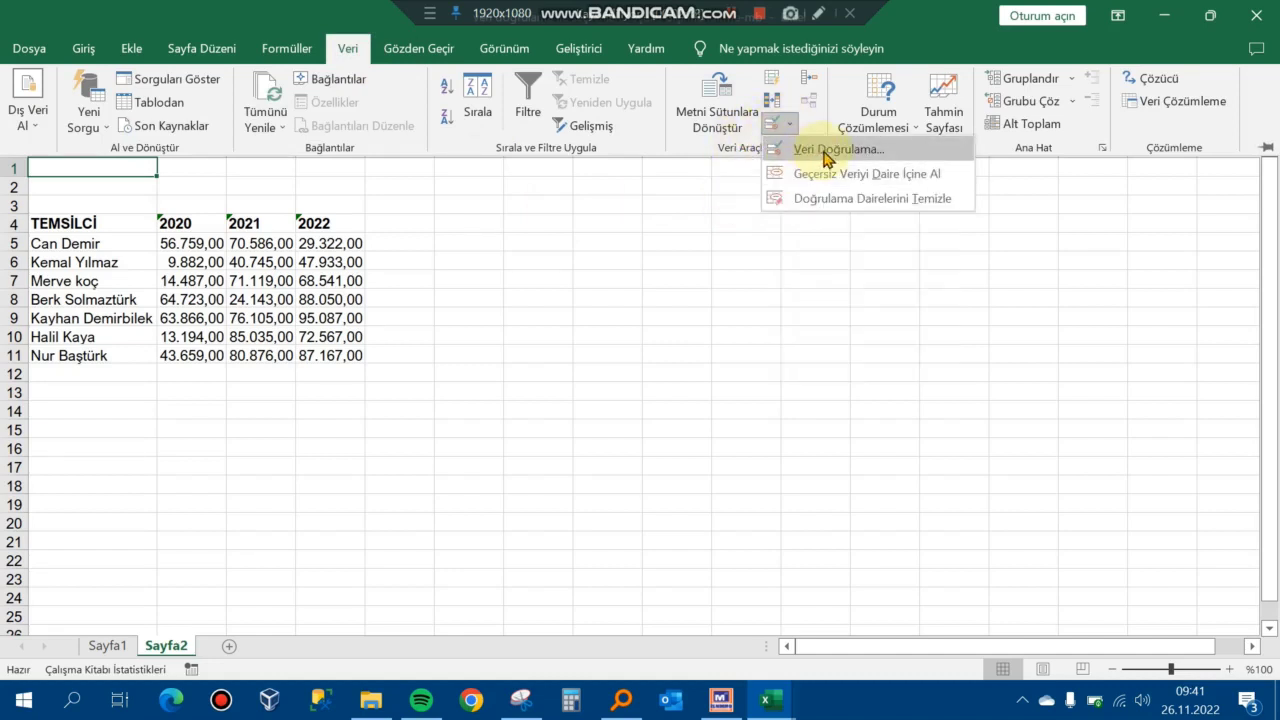
{"action": "left_click", "coordinate": [826, 150]}
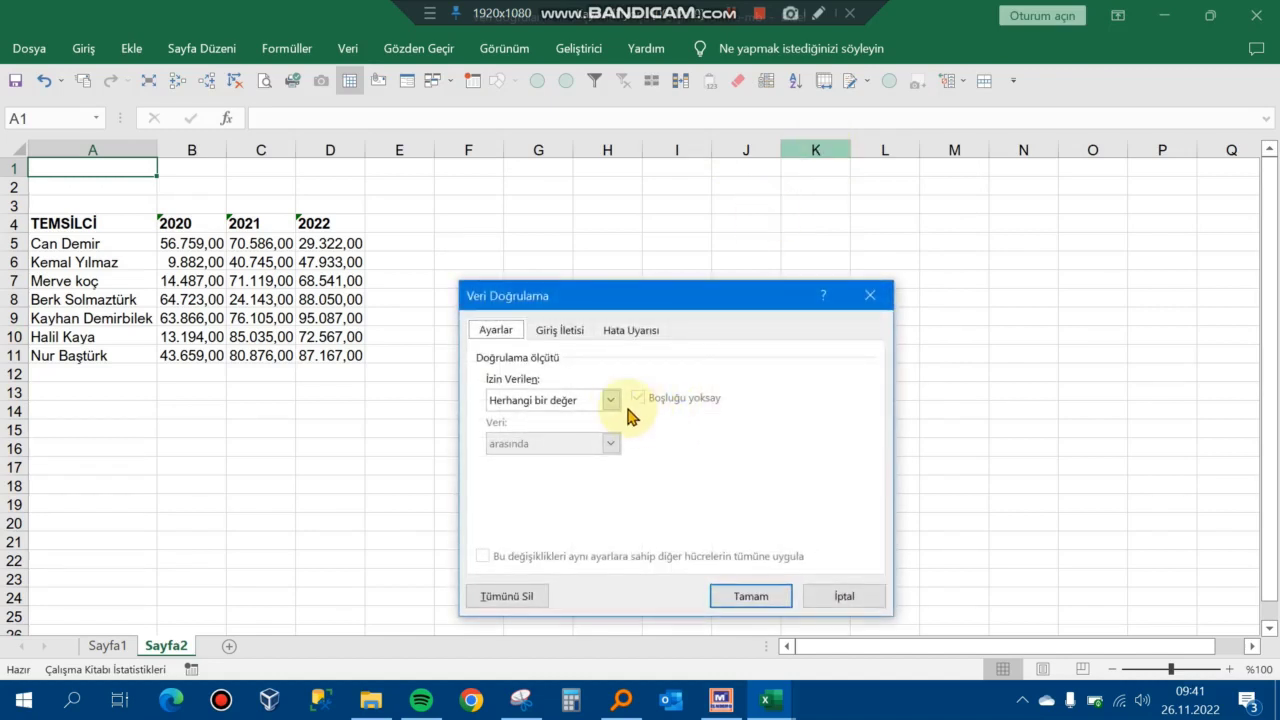
{"action": "key", "text": "XF86AudioPlay"}
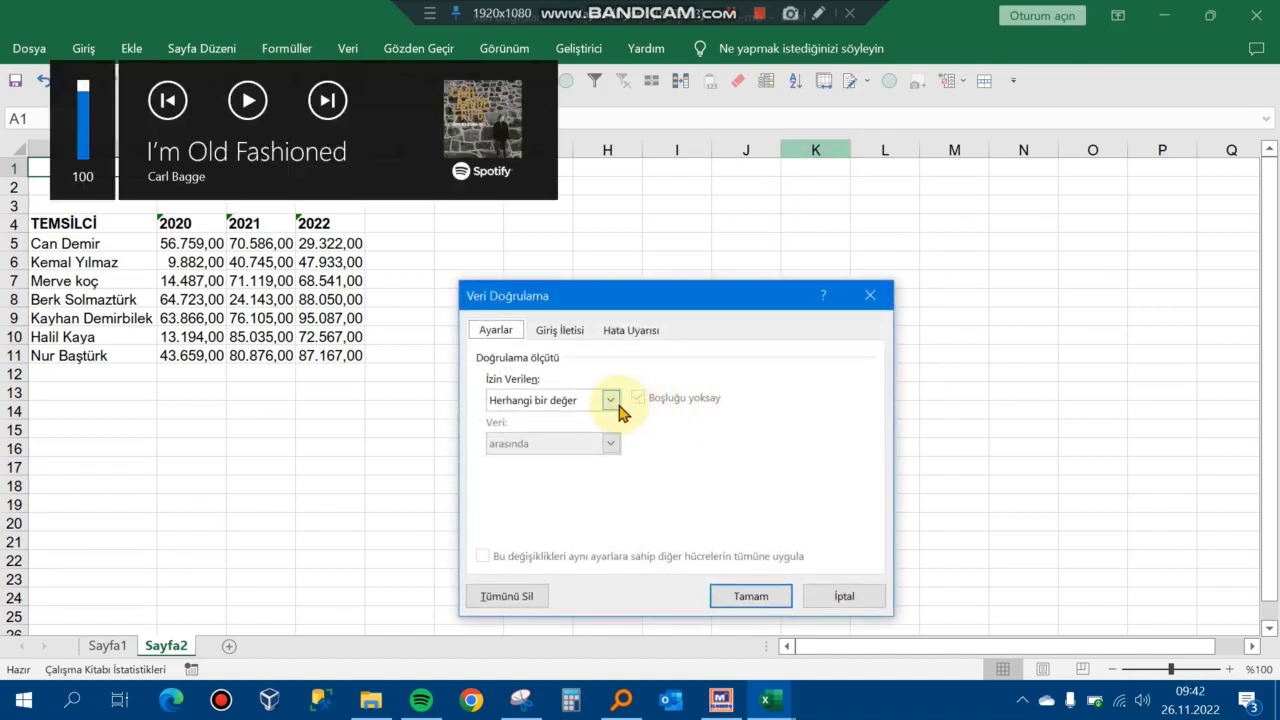
{"action": "left_click", "coordinate": [612, 402]}
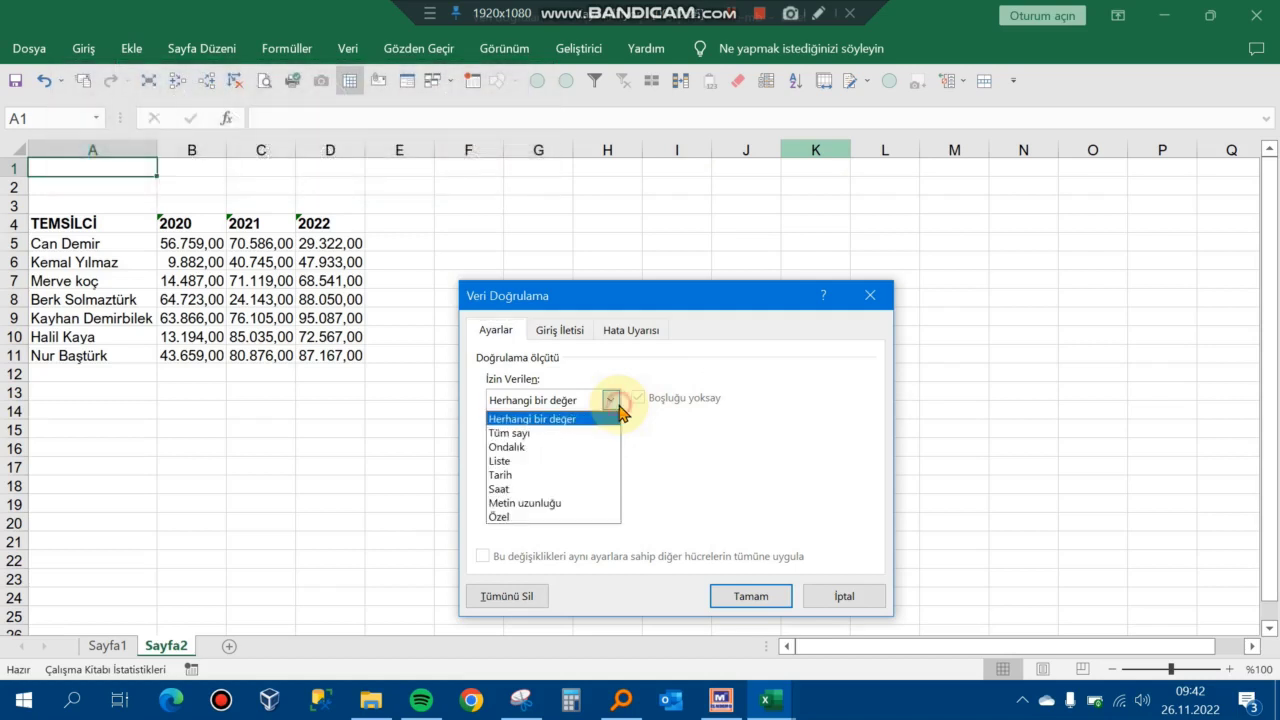
{"action": "left_click", "coordinate": [589, 461]}
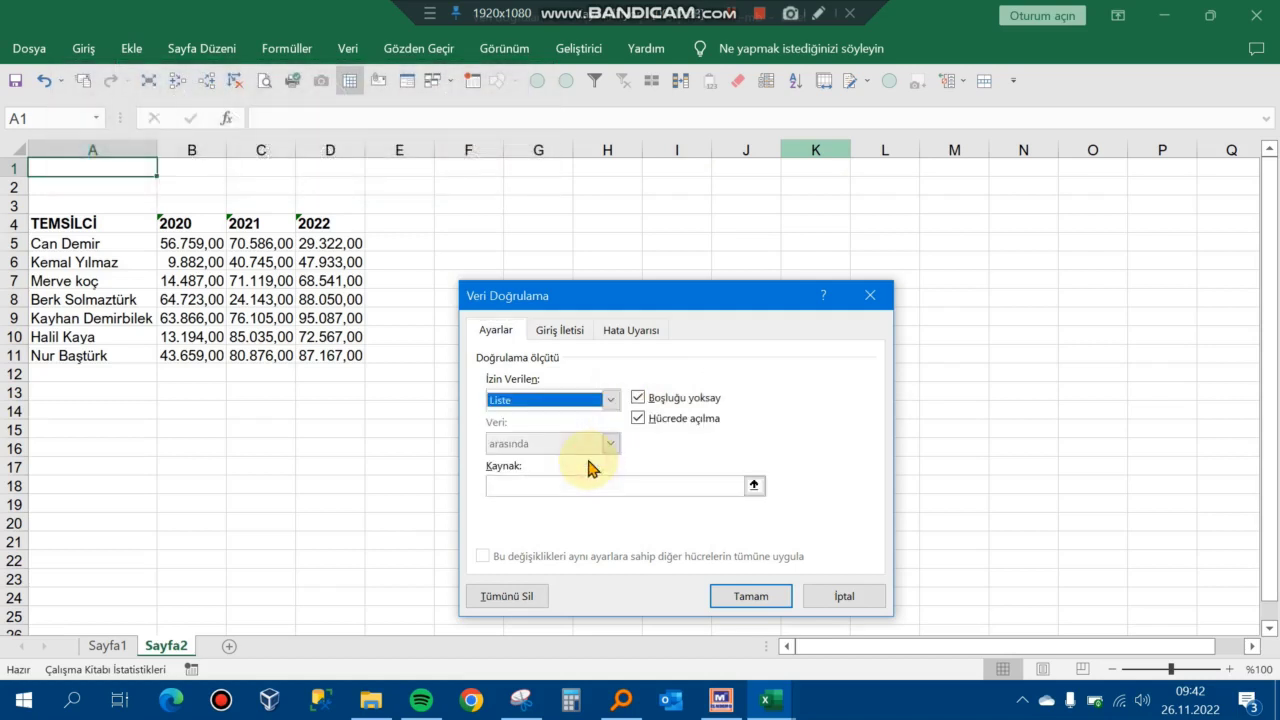
{"action": "left_click", "coordinate": [603, 486]}
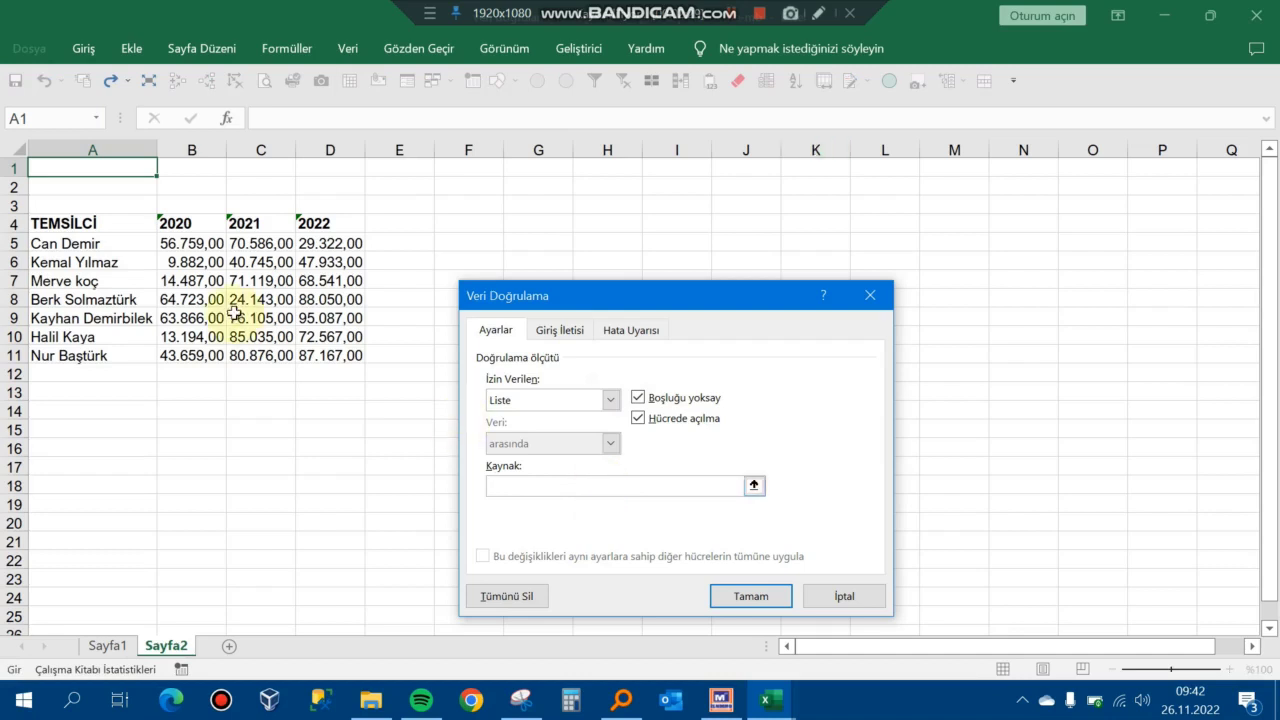
{"action": "left_click", "coordinate": [119, 246]}
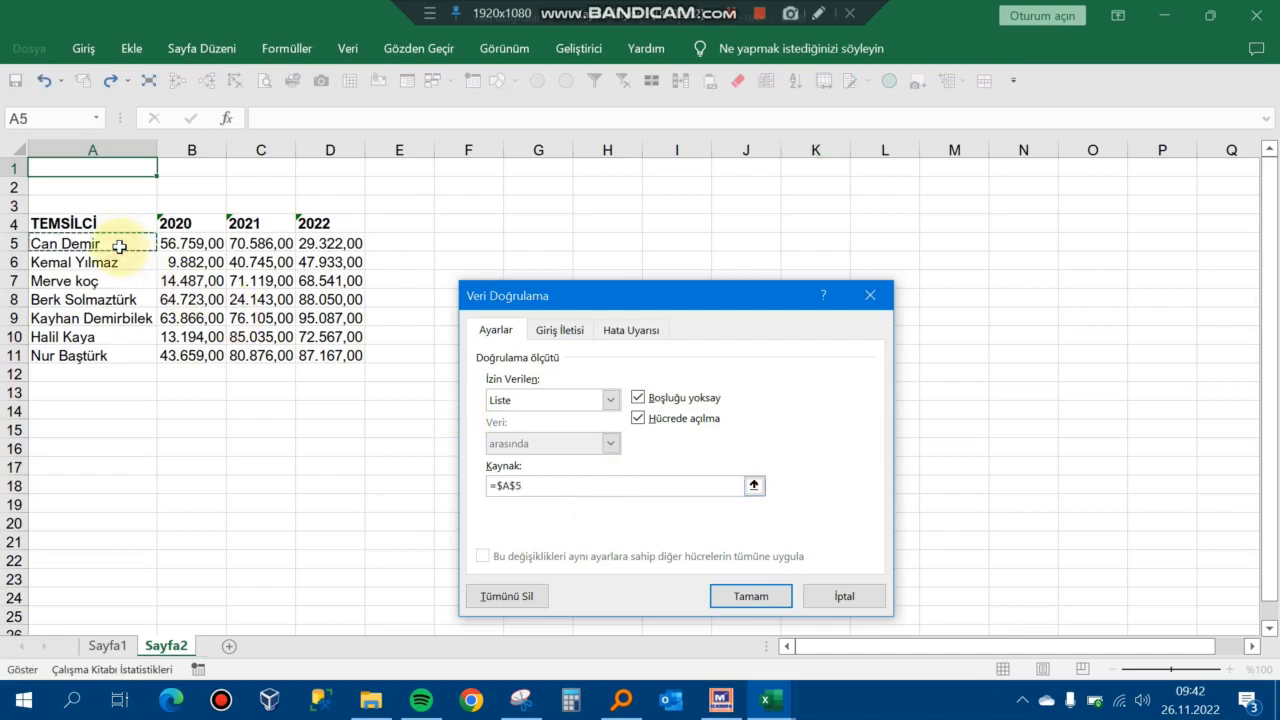
{"action": "key", "text": "shift+Down"}
{"action": "key", "text": "shift+Down"}
{"action": "key", "text": "shift+Down"}
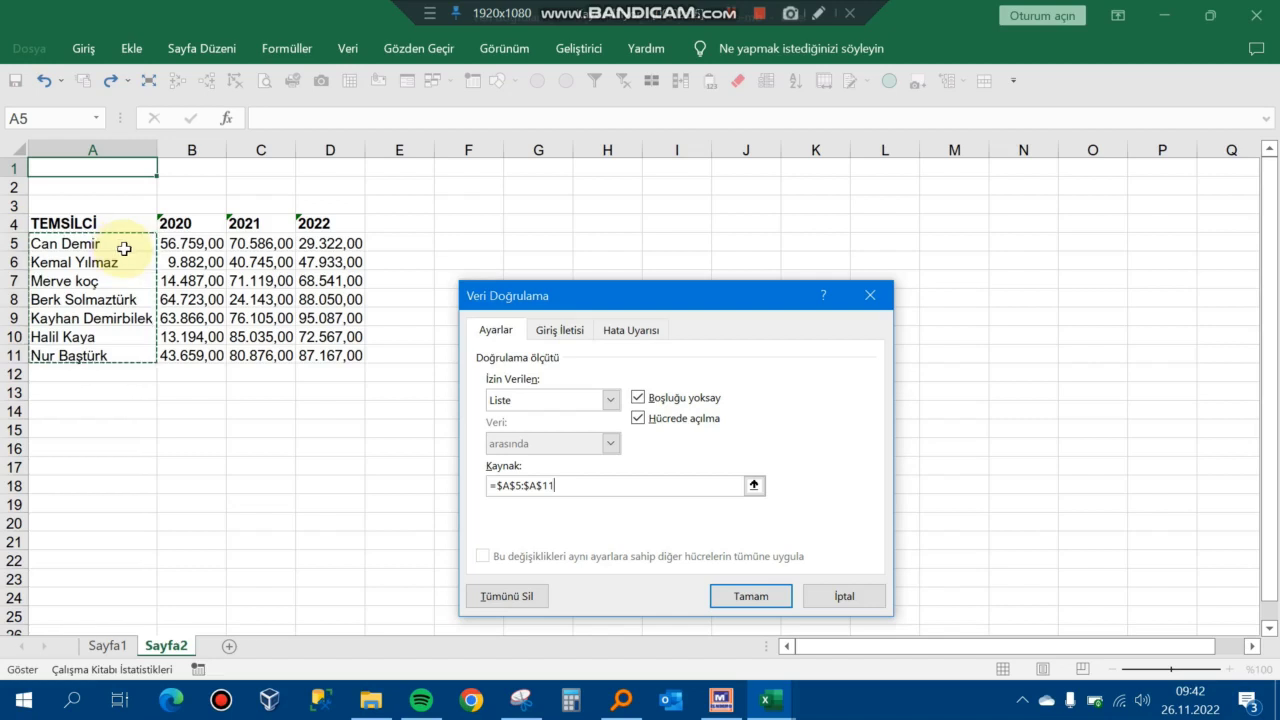
{"action": "left_click", "coordinate": [756, 597]}
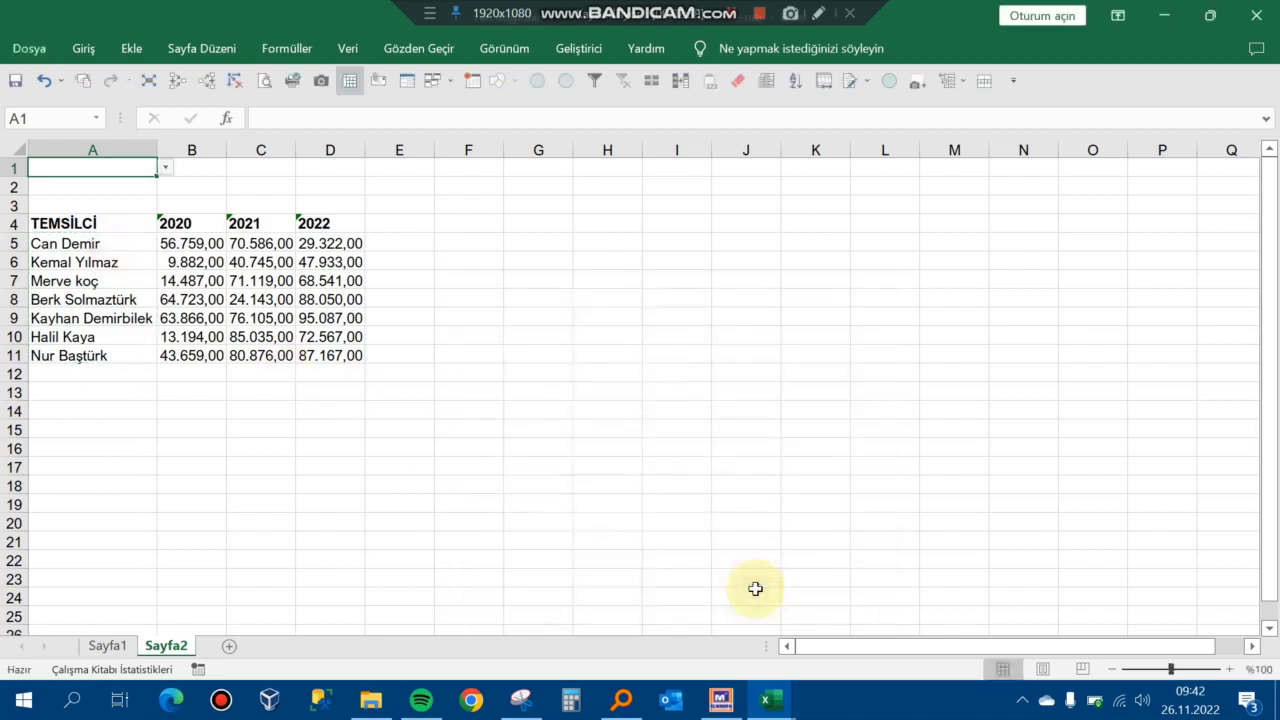
Step: Check the A1 name list, then select cell B1
{"action": "left_click", "coordinate": [165, 170]}
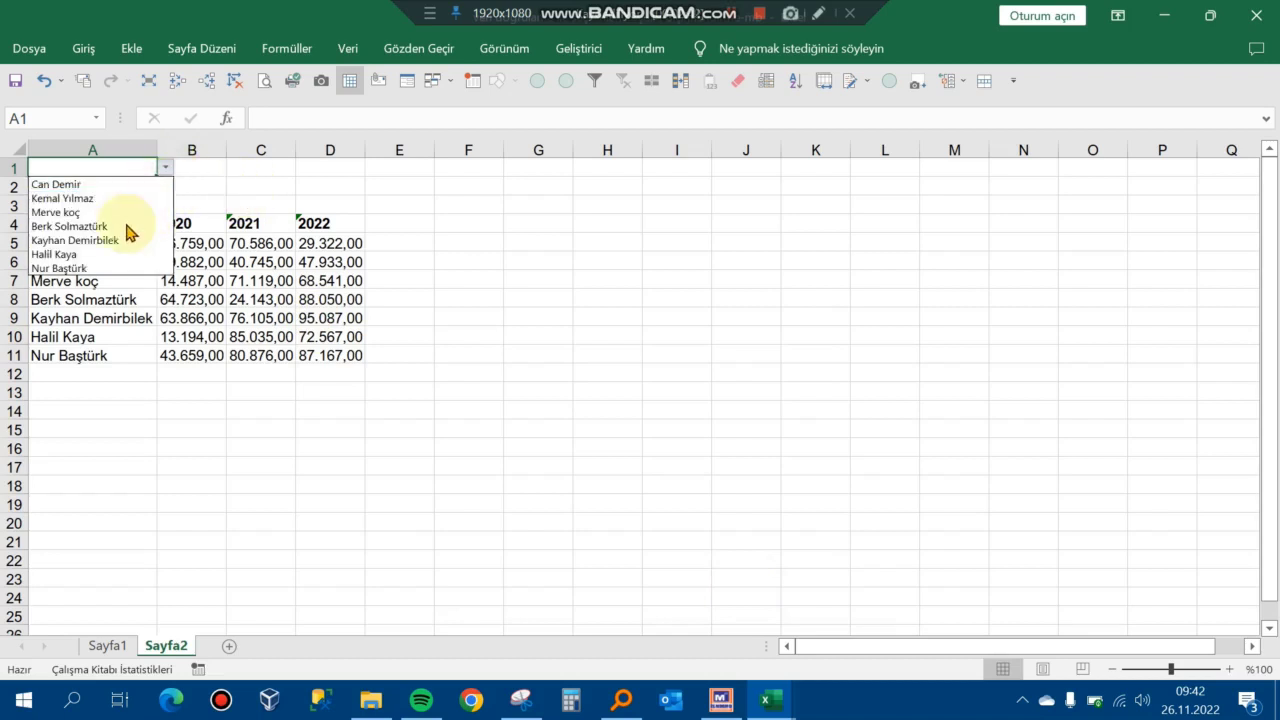
{"action": "key", "text": "Escape"}
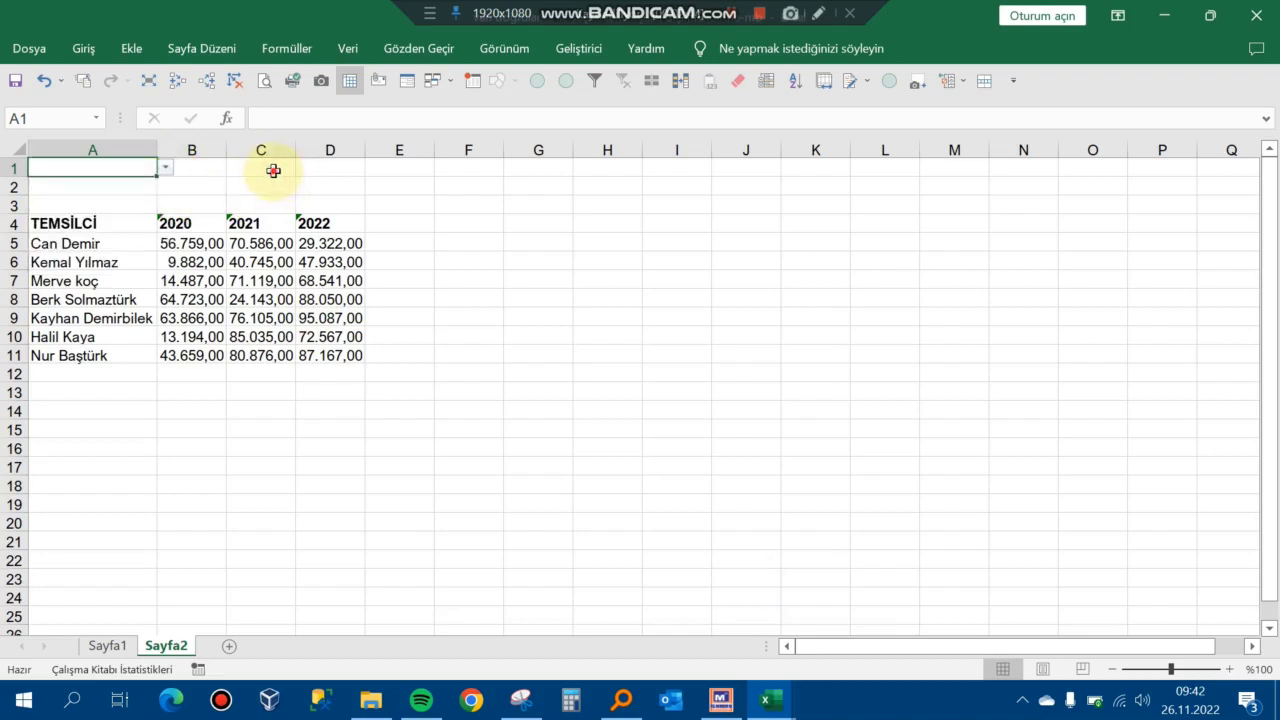
{"action": "left_click", "coordinate": [273, 170]}
{"action": "left_click", "coordinate": [204, 169]}
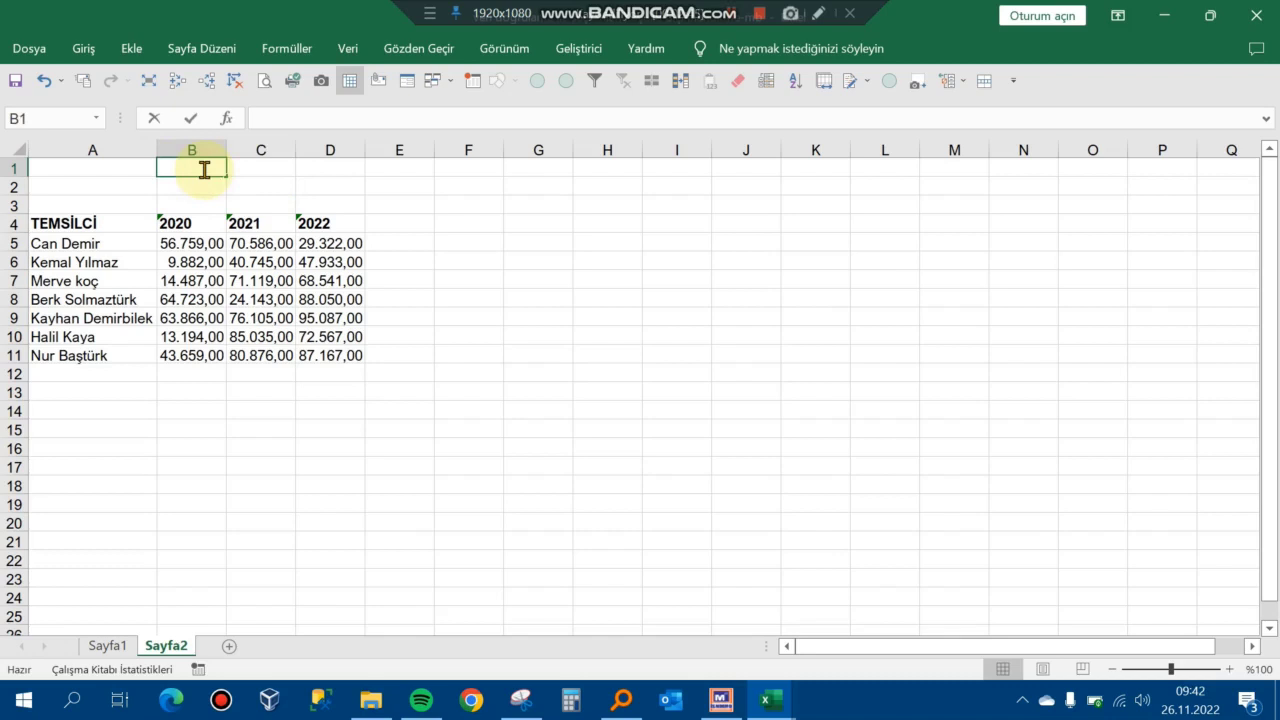
Step: Enter '<<<<' in B1 and 'veri seçiniz' in C1, then reselect A1
{"action": "type", "text": "<<<<"}
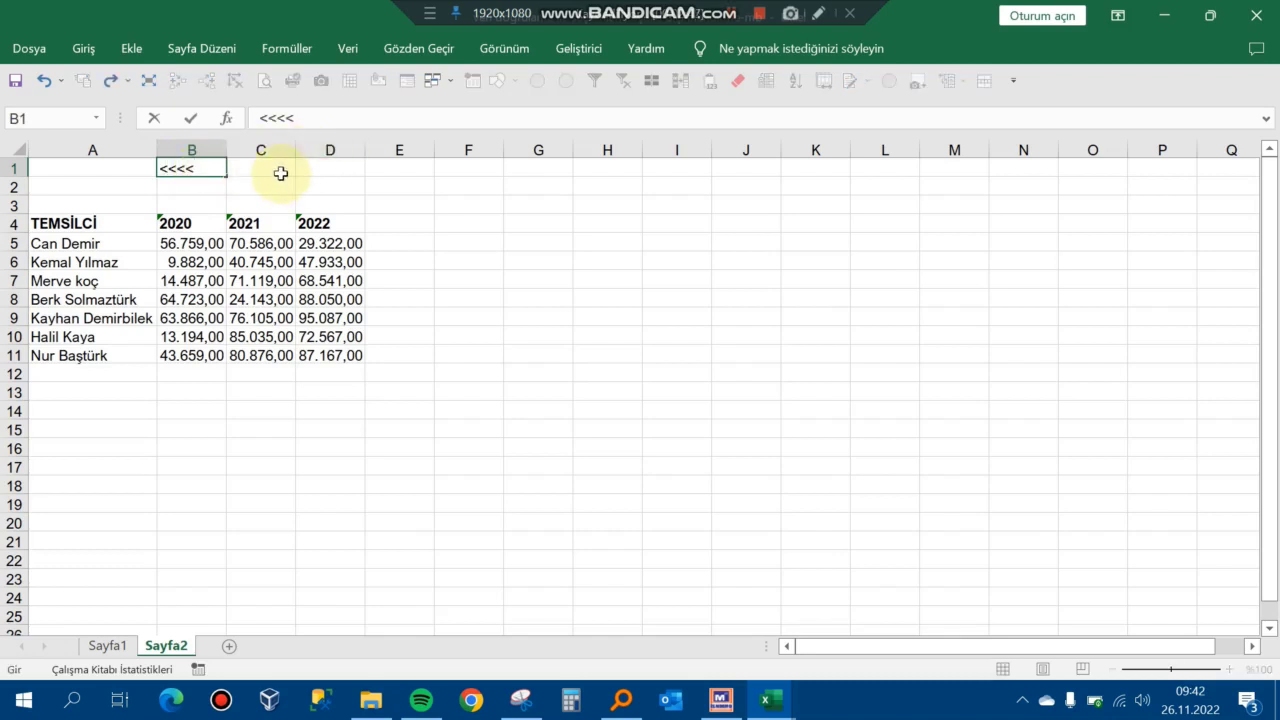
{"action": "left_click", "coordinate": [268, 166]}
{"action": "type", "text": "veri seçiniz"}
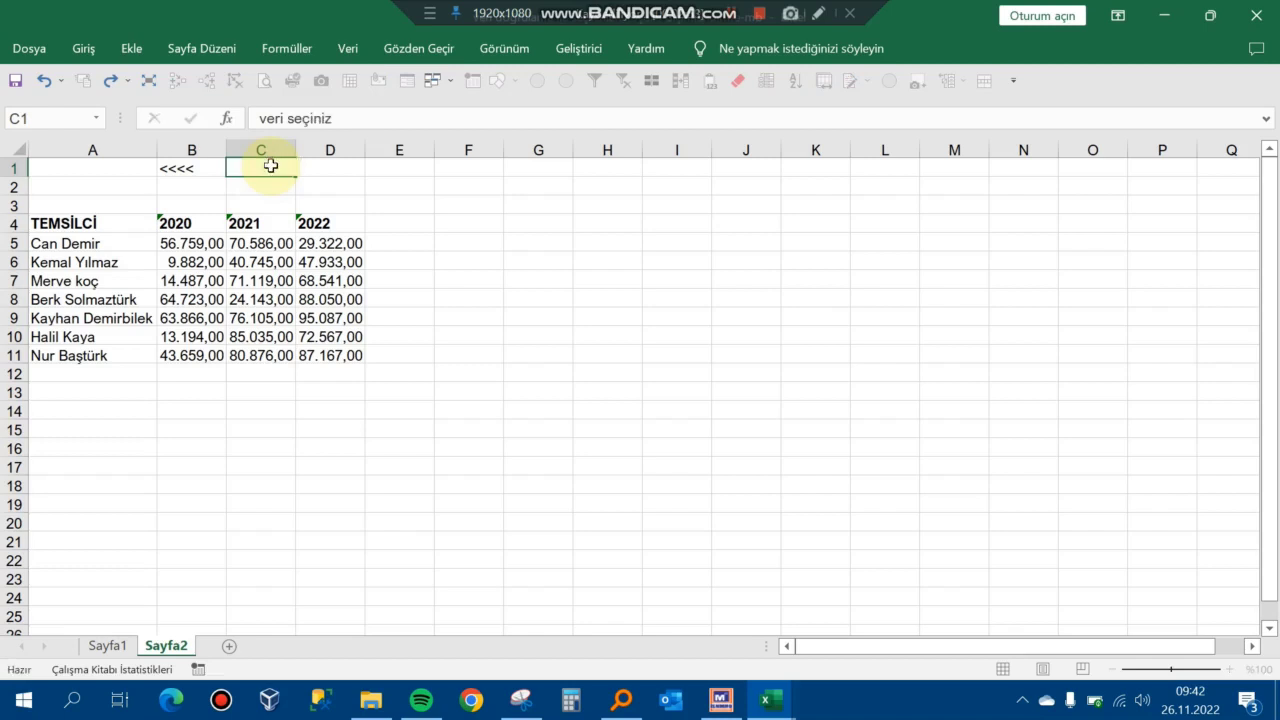
{"action": "key", "text": "Return"}
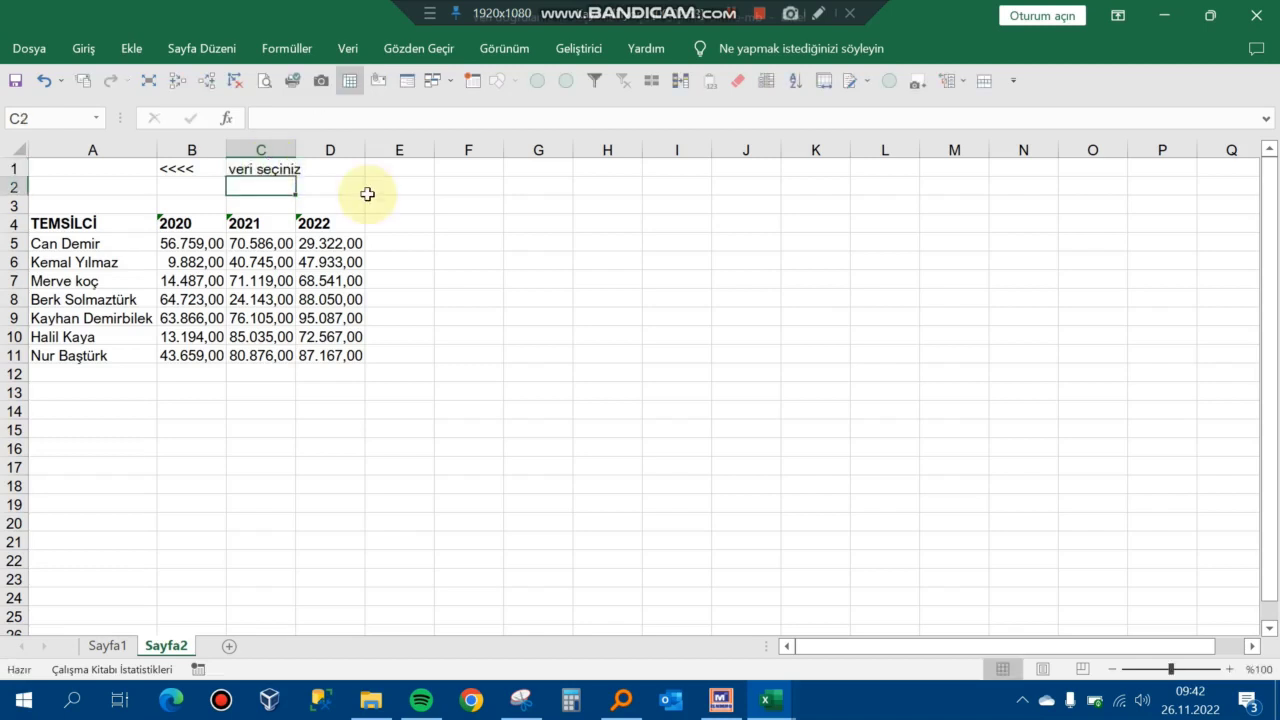
{"action": "left_click", "coordinate": [122, 173]}
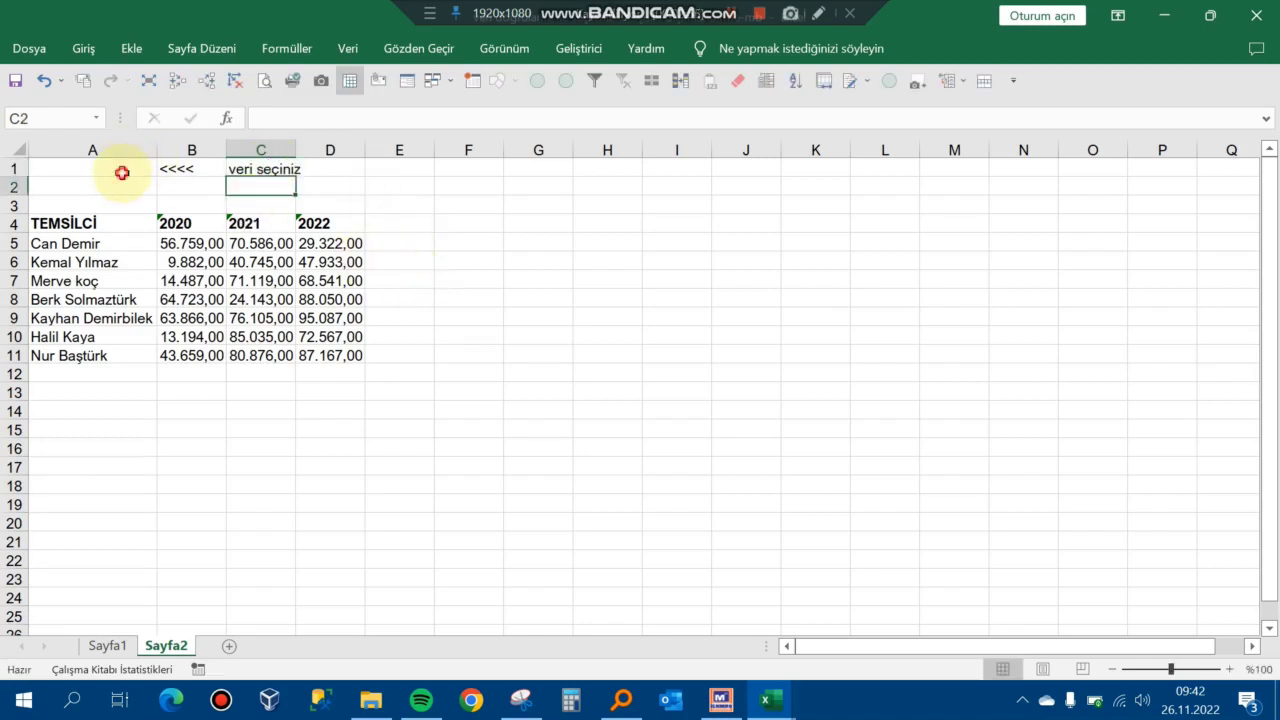
{"action": "left_click", "coordinate": [84, 48]}
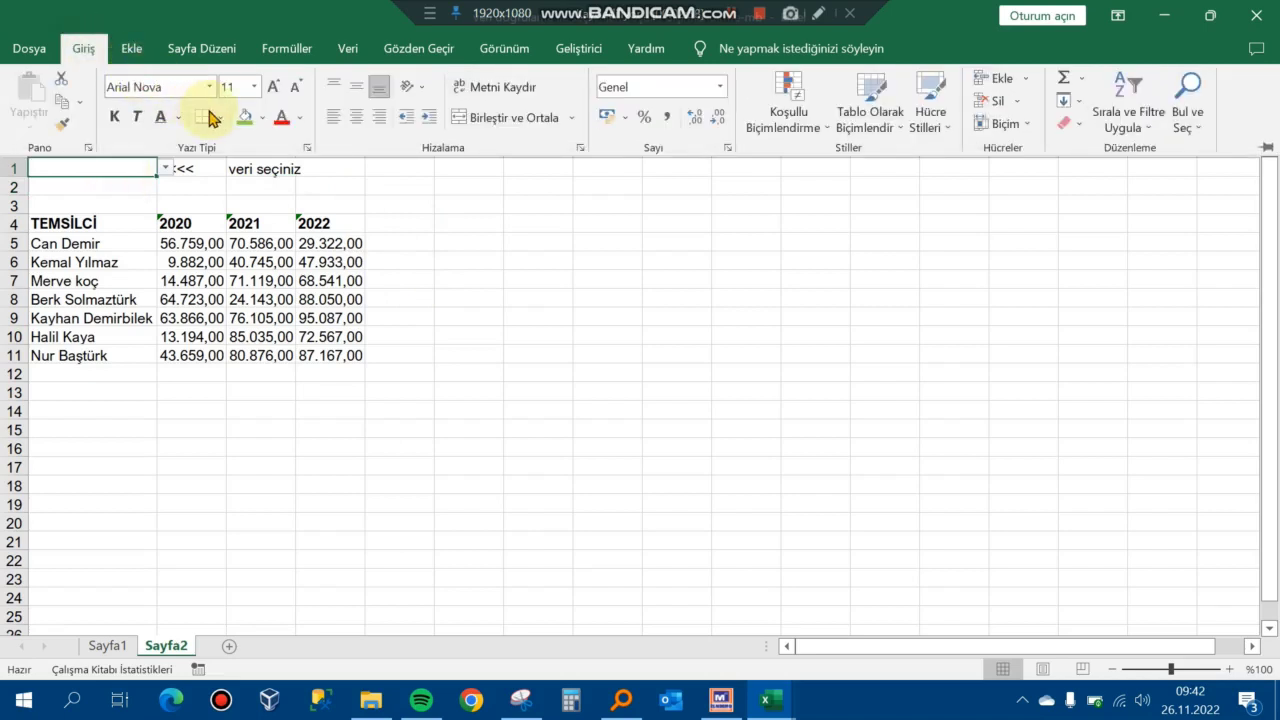
Step: Fill A1 with light green, then view Sayfa1's finished example
{"action": "left_click", "coordinate": [264, 117]}
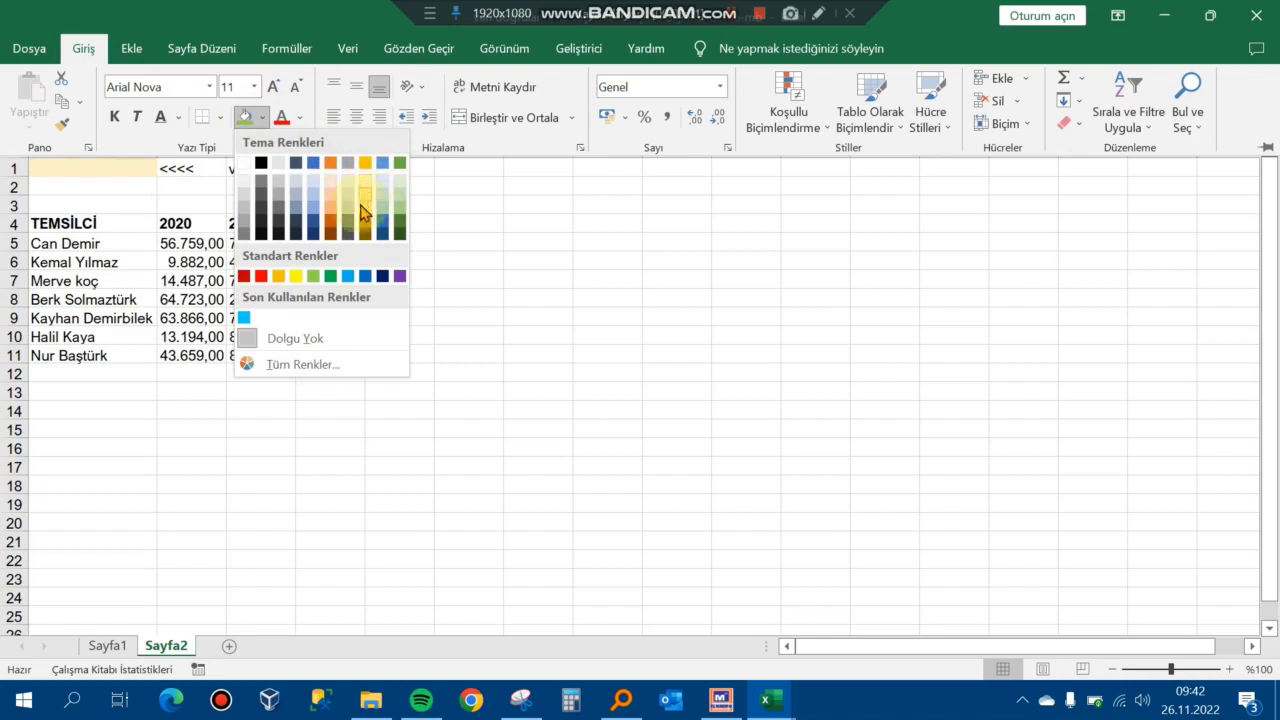
{"action": "left_click", "coordinate": [405, 203]}
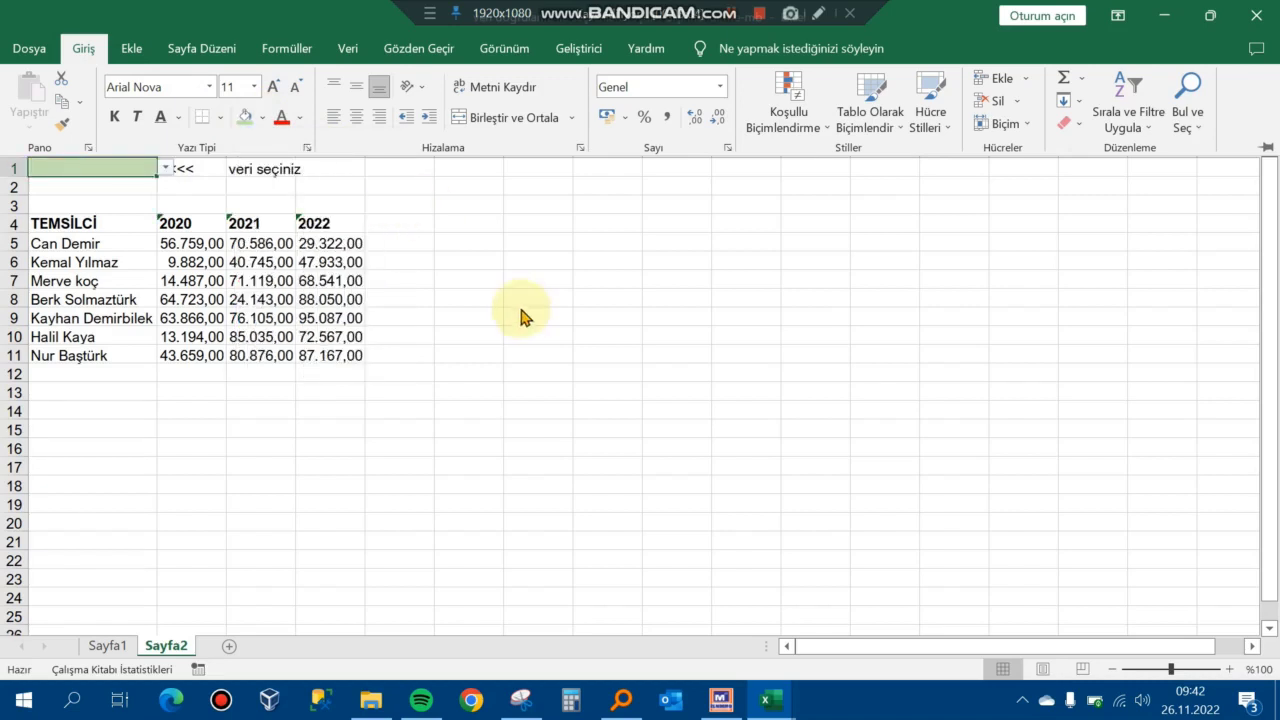
{"action": "left_click", "coordinate": [523, 313]}
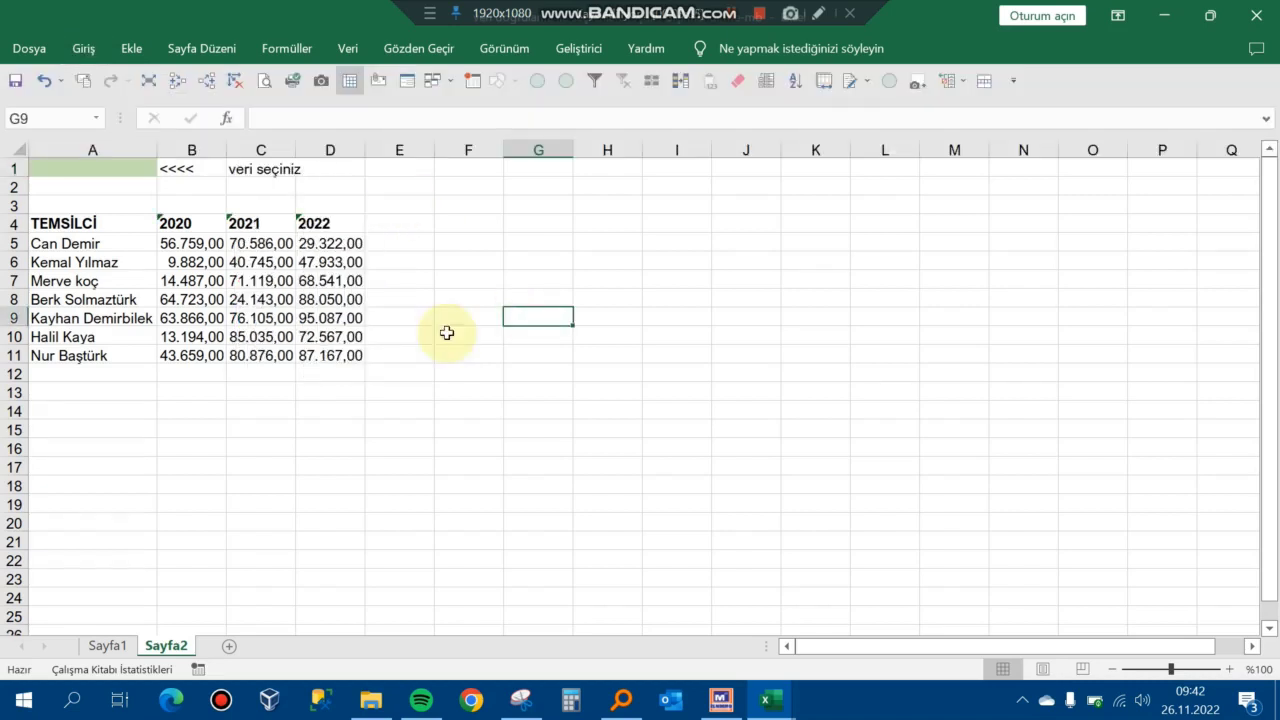
{"action": "left_click", "coordinate": [385, 410]}
{"action": "left_click", "coordinate": [107, 645]}
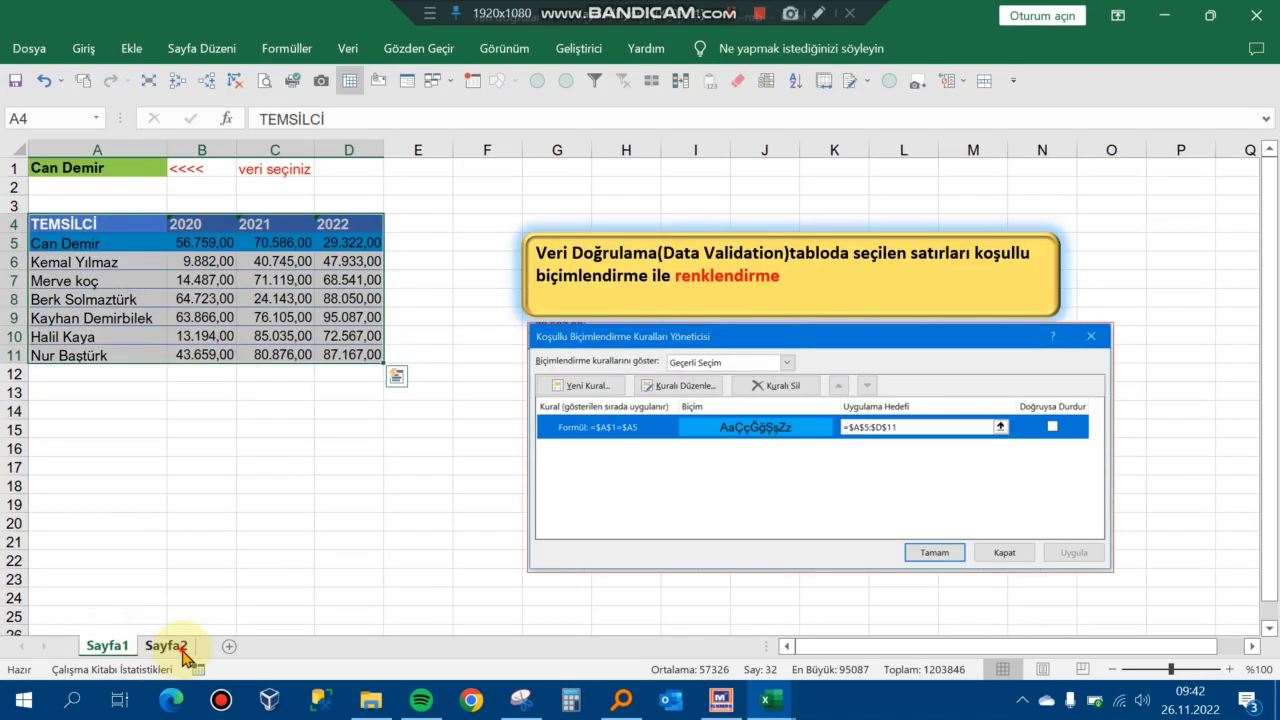
{"action": "left_click", "coordinate": [180, 648]}
{"action": "left_click", "coordinate": [286, 536]}
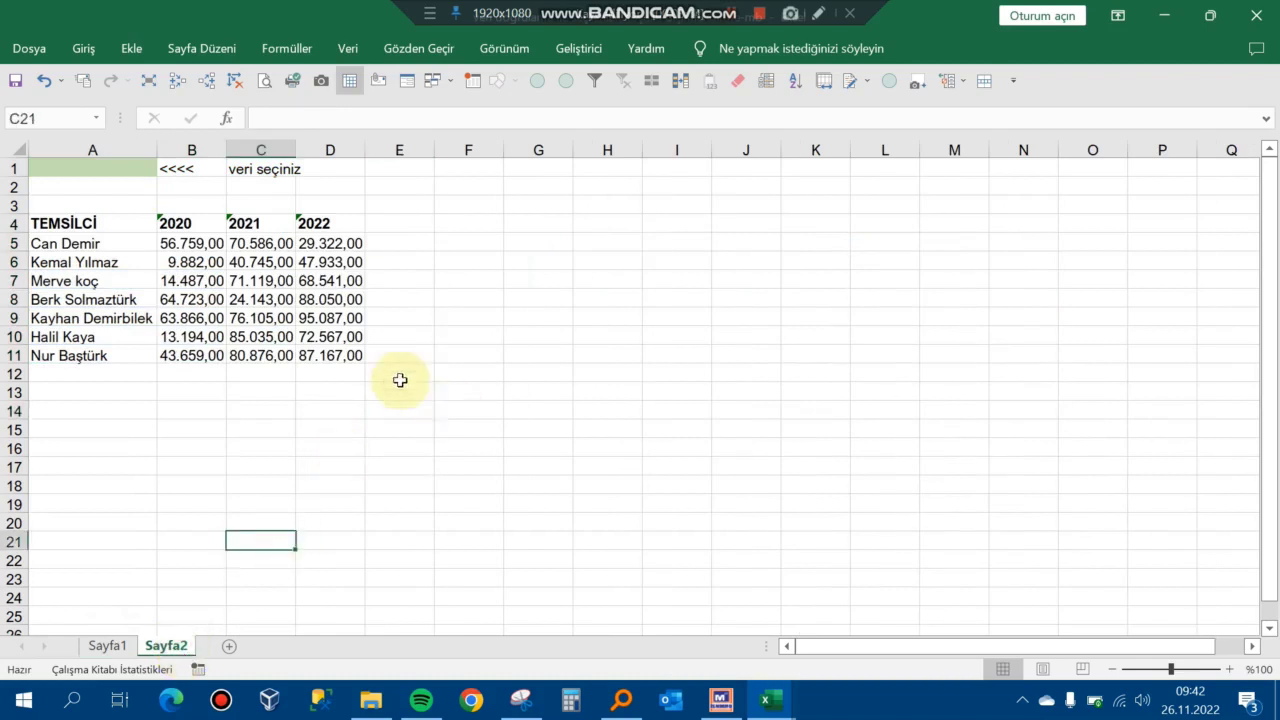
{"action": "left_click", "coordinate": [120, 247]}
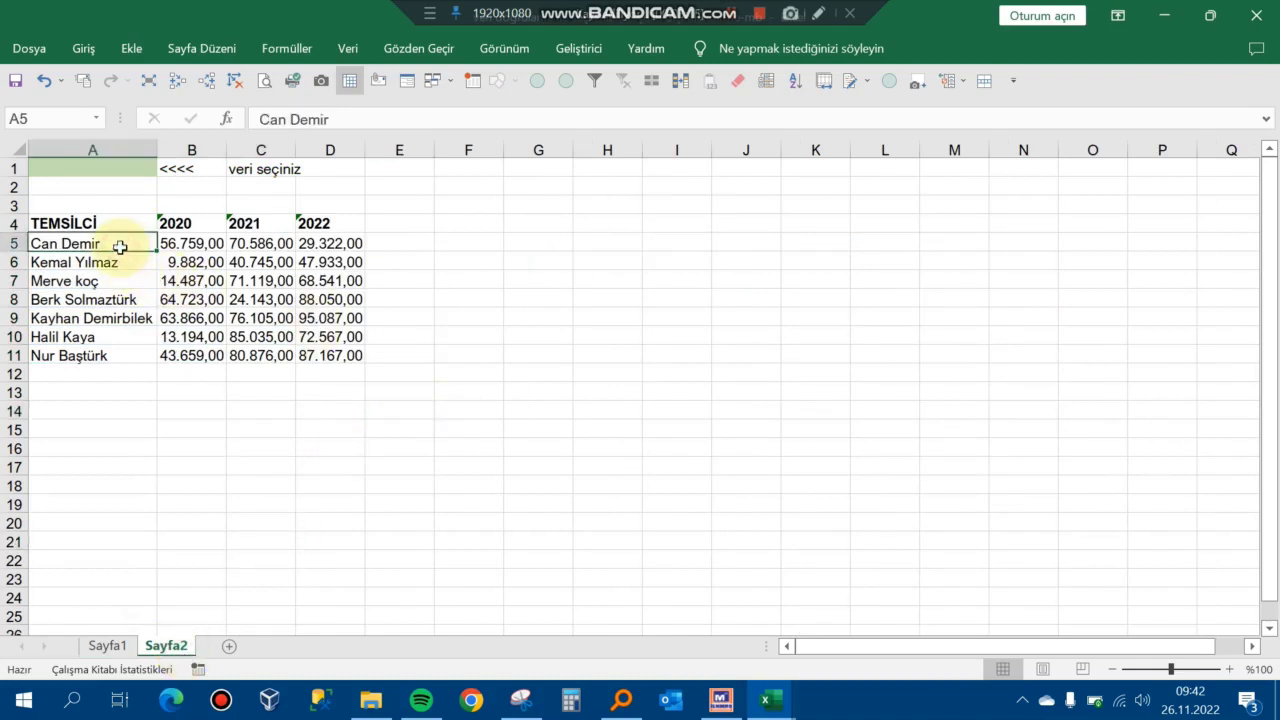
{"action": "key", "text": "Down"}
{"action": "key", "text": "Down"}
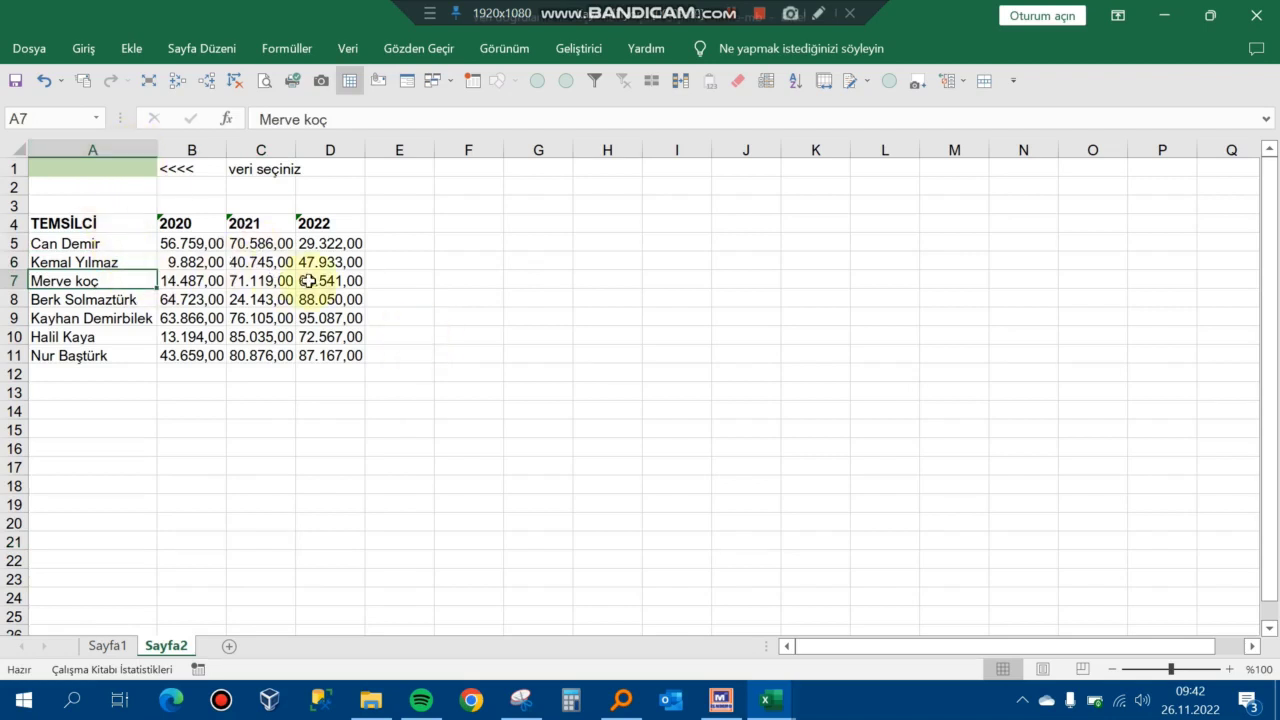
{"action": "key", "text": "Up"}
{"action": "key", "text": "Up"}
{"action": "key", "text": "Up"}
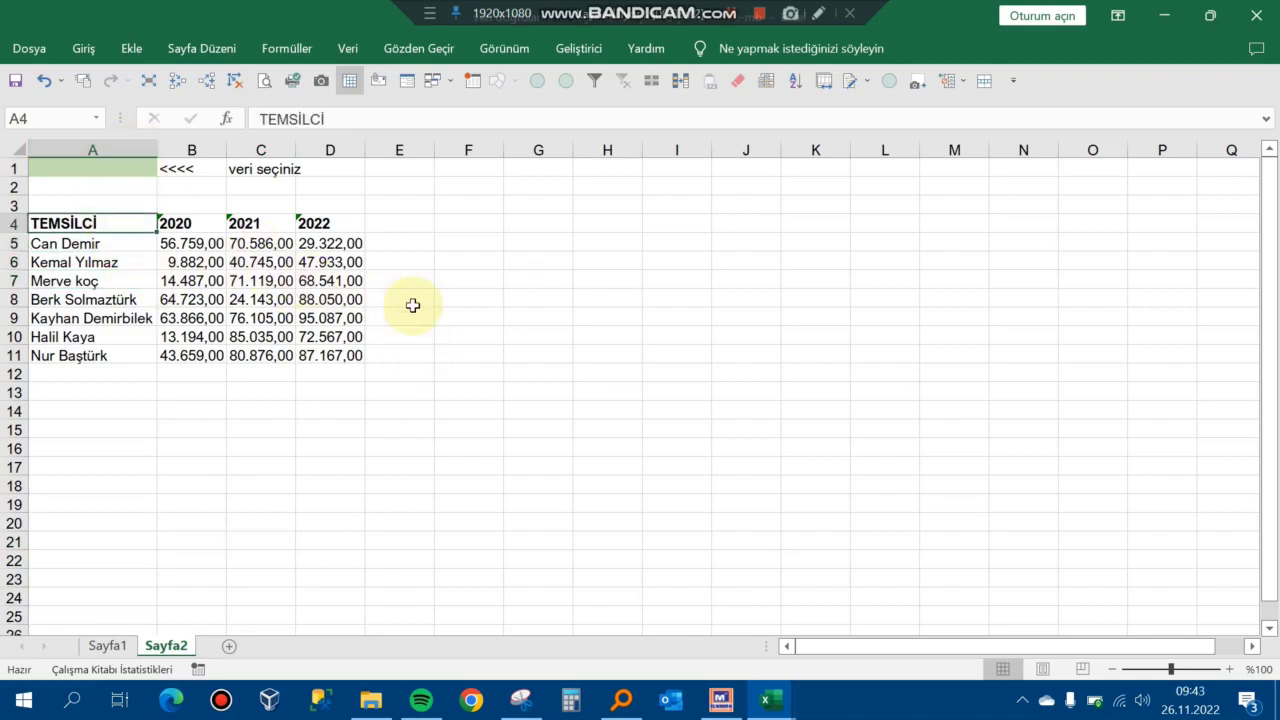
{"action": "key", "text": "Right"}
{"action": "key", "text": "Left"}
{"action": "key", "text": "Down"}
Step: Select the sales-rep rows A5:D11
{"action": "key", "text": "shift+Down"}
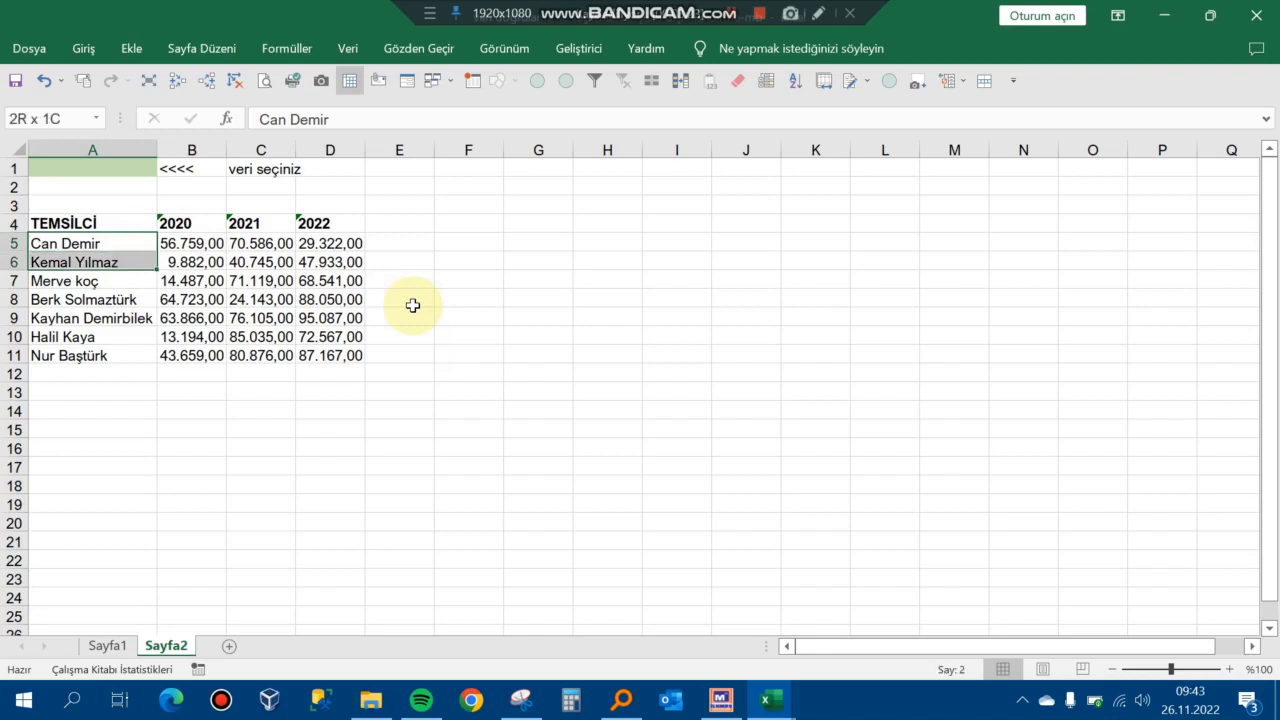
{"action": "key", "text": "shift+Down"}
{"action": "key", "text": "shift+Down"}
{"action": "key", "text": "shift+Down"}
{"action": "key", "text": "shift+Down"}
{"action": "key", "text": "shift+Down"}
{"action": "key", "text": "Up"}
{"action": "key", "text": "Down"}
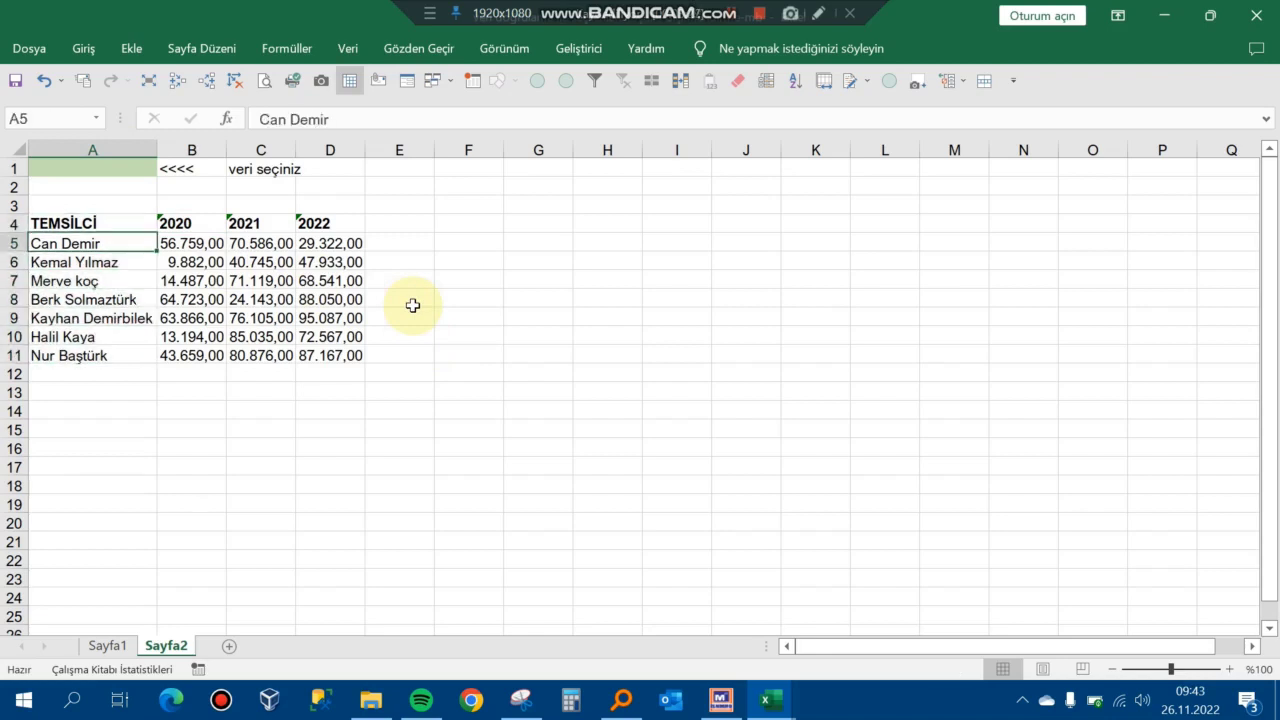
{"action": "key", "text": "ctrl+shift+Down"}
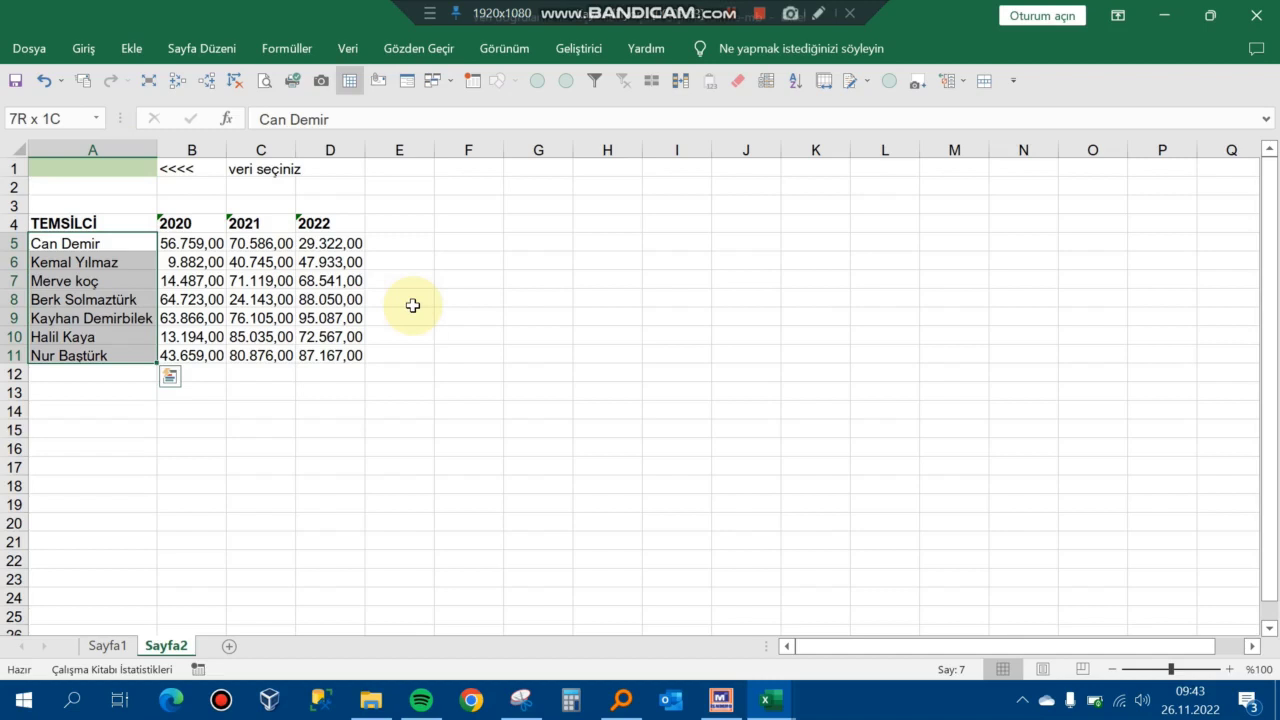
{"action": "key", "text": "ctrl+shift+Right"}
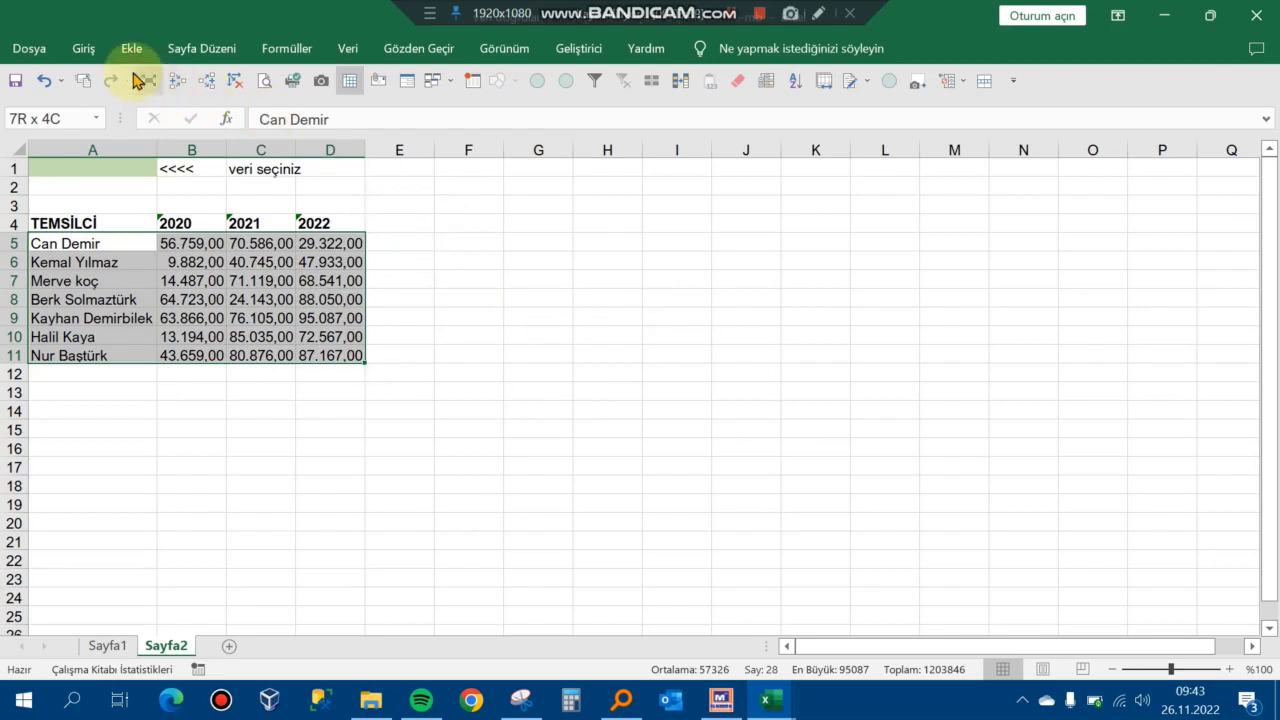
Step: Create a New Formatting Rule using 'Use a formula to determine which cells to format'
{"action": "left_click", "coordinate": [84, 52]}
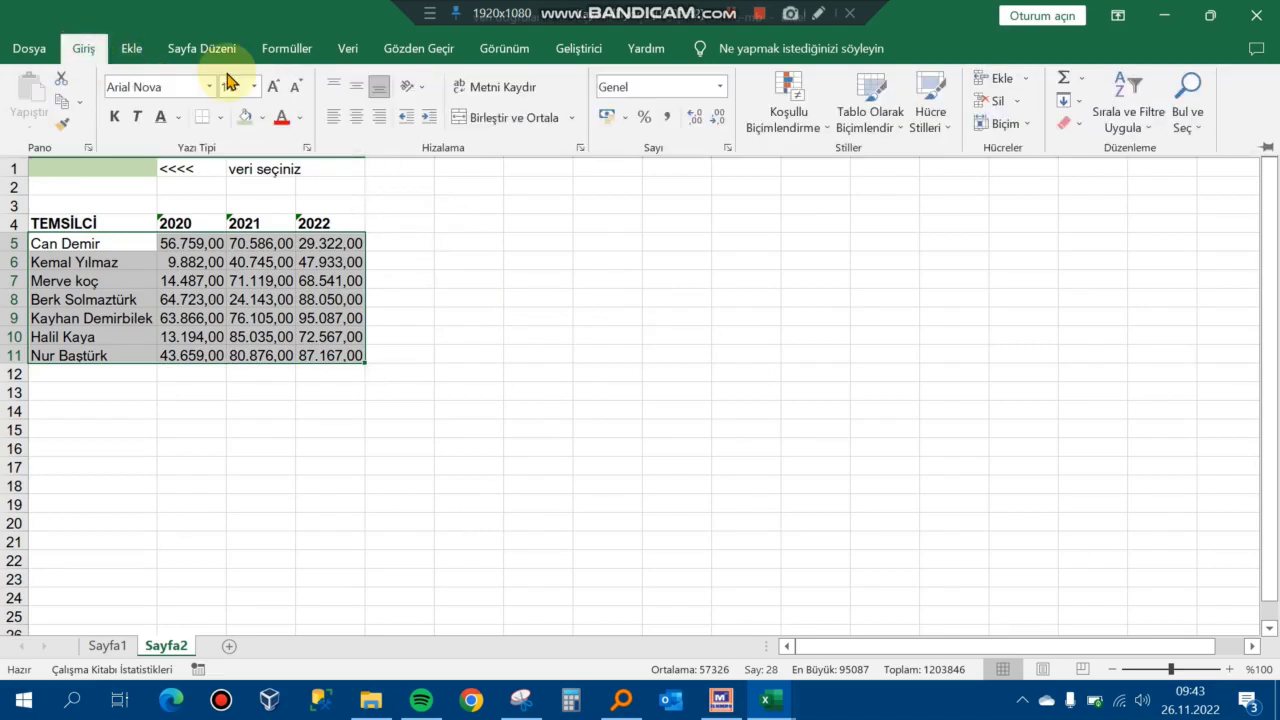
{"action": "left_click", "coordinate": [824, 121]}
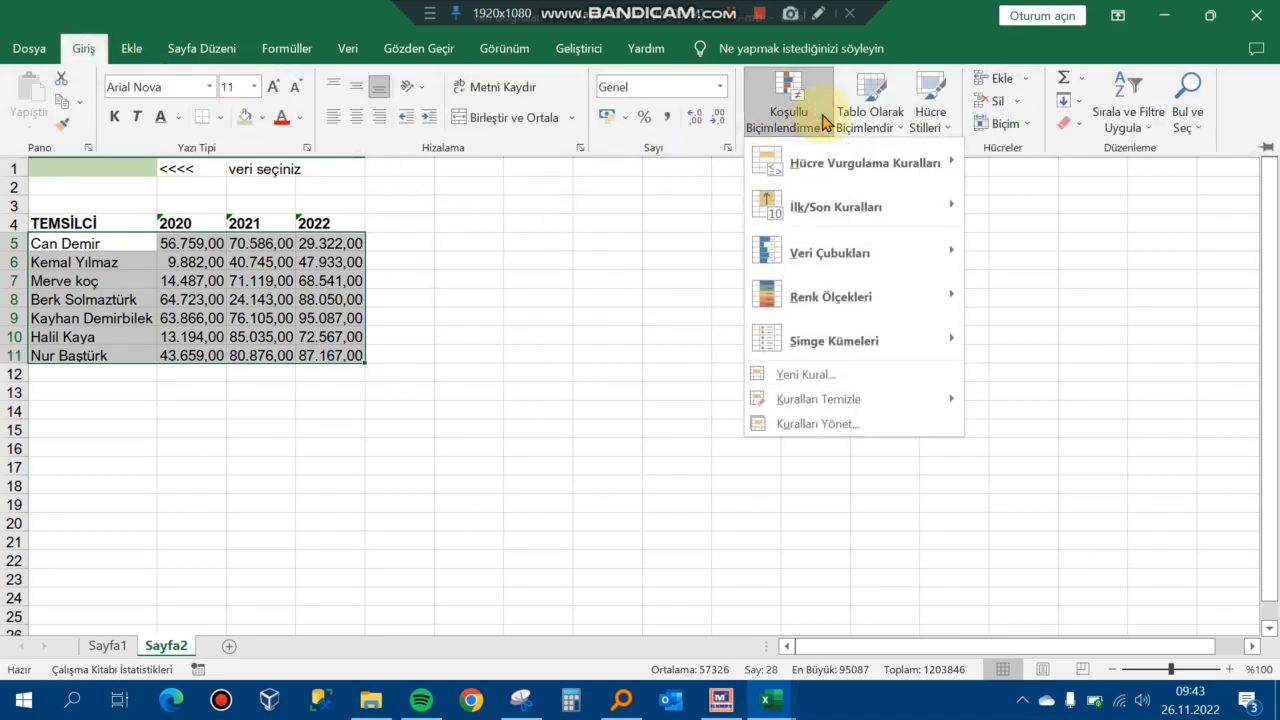
{"action": "left_click", "coordinate": [889, 374]}
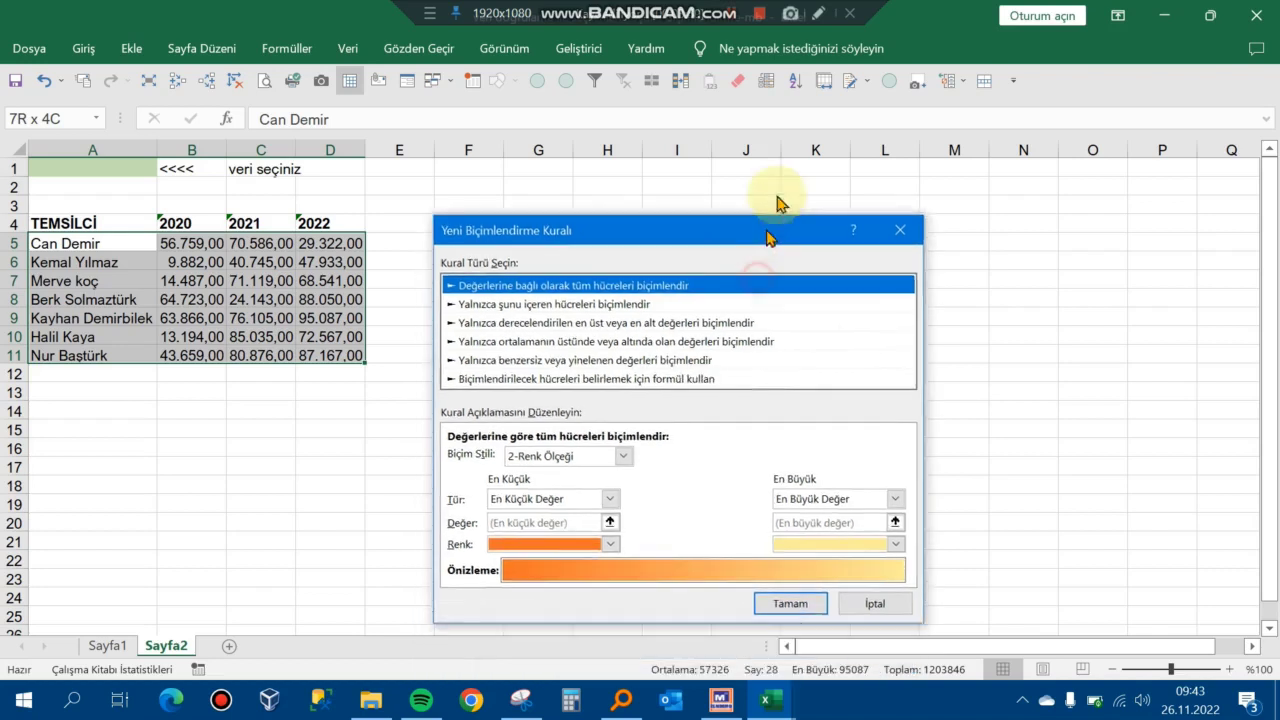
{"action": "left_click_drag", "start_coordinate": [758, 287], "coordinate": [800, 190]}
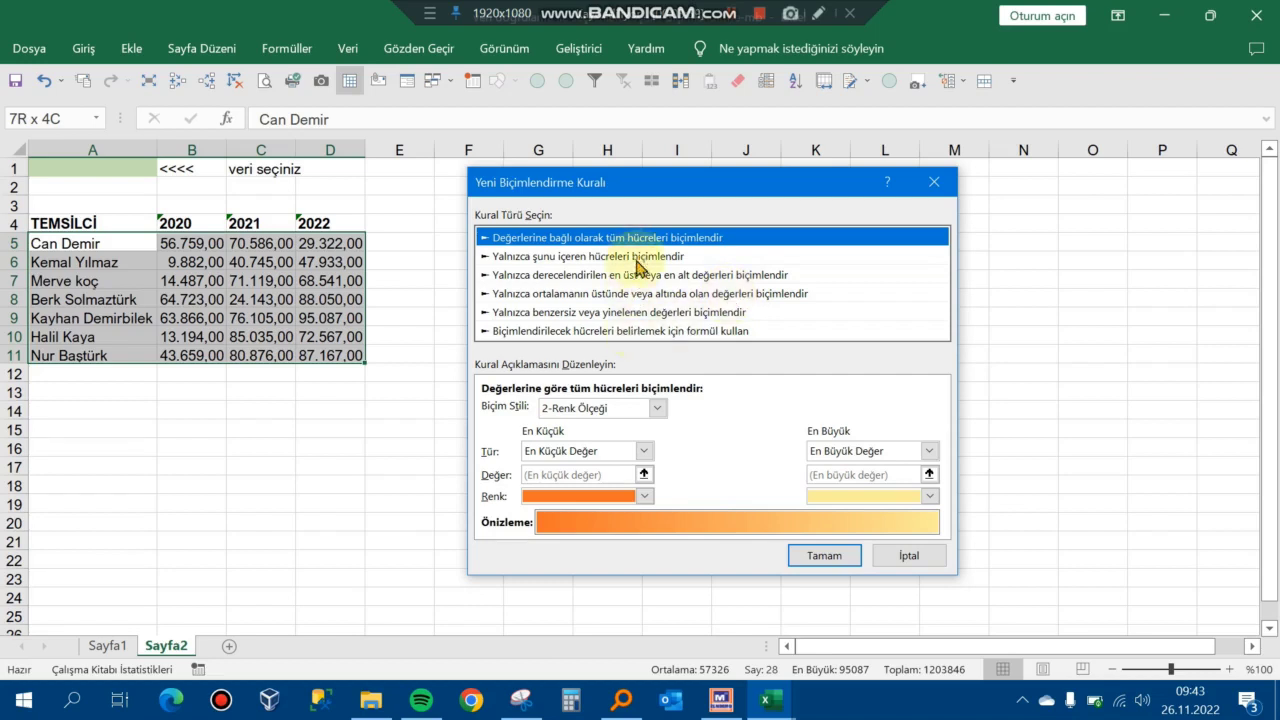
{"action": "left_click", "coordinate": [660, 332]}
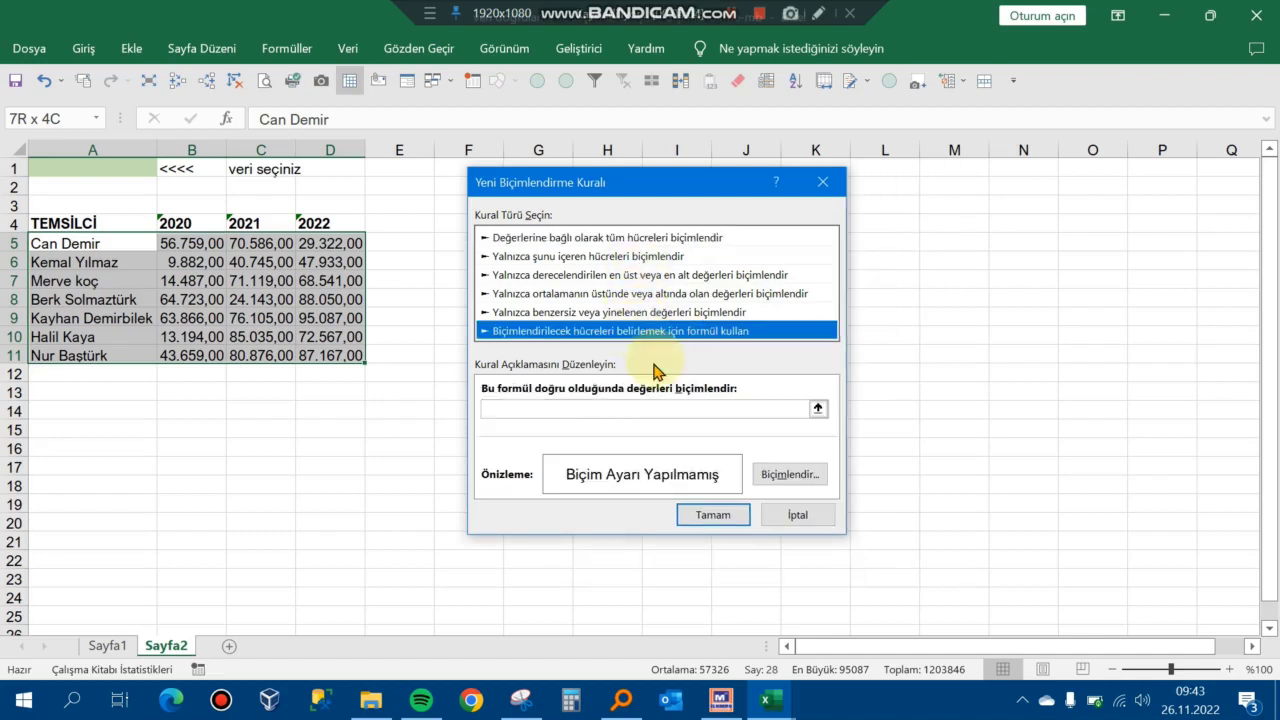
{"action": "left_click", "coordinate": [650, 409]}
{"action": "type", "text": "="}
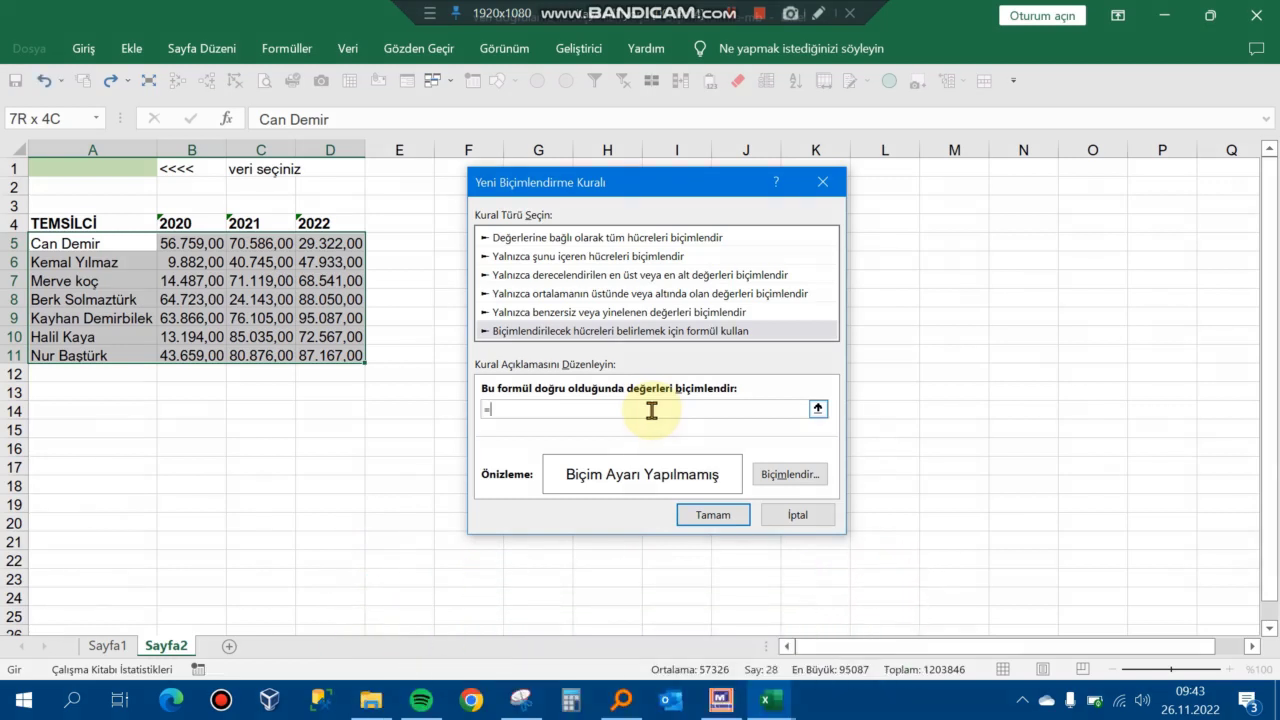
Step: Build the rule formula from A1 and A5, then view Sayfa1's rule =$A$1=$A5
{"action": "left_click", "coordinate": [109, 164]}
{"action": "type", "text": "="}
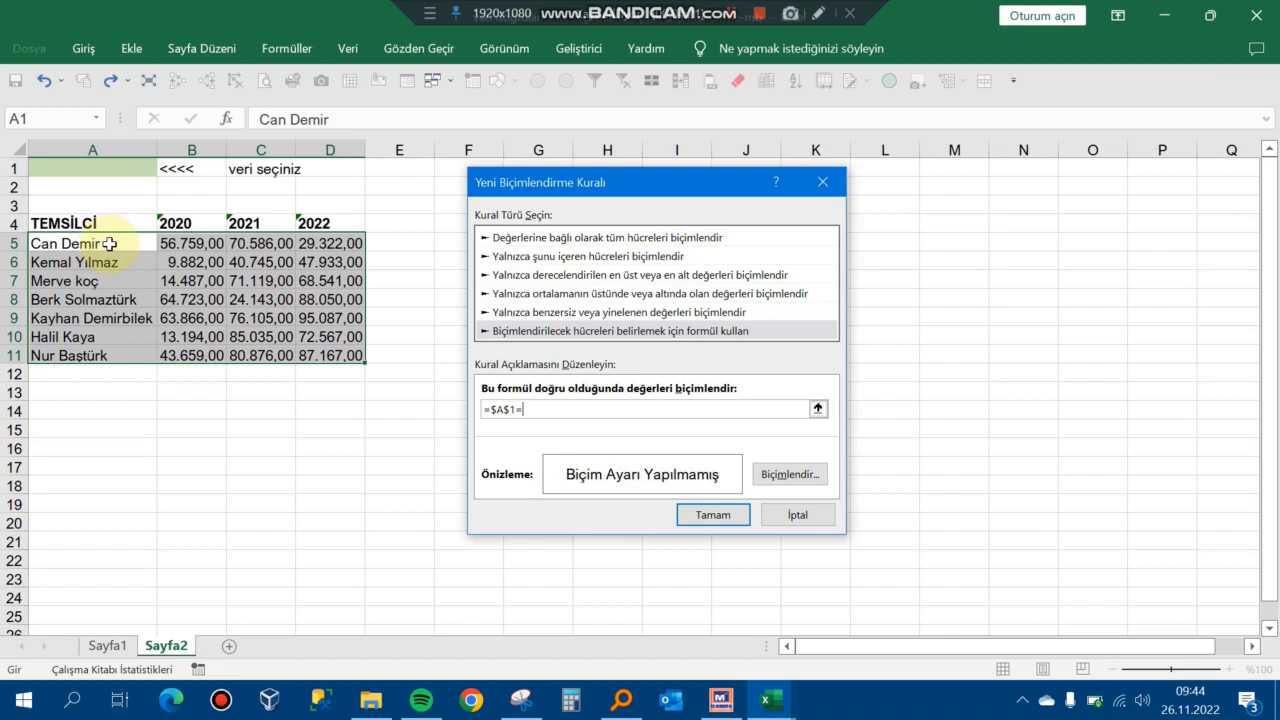
{"action": "left_click", "coordinate": [109, 243]}
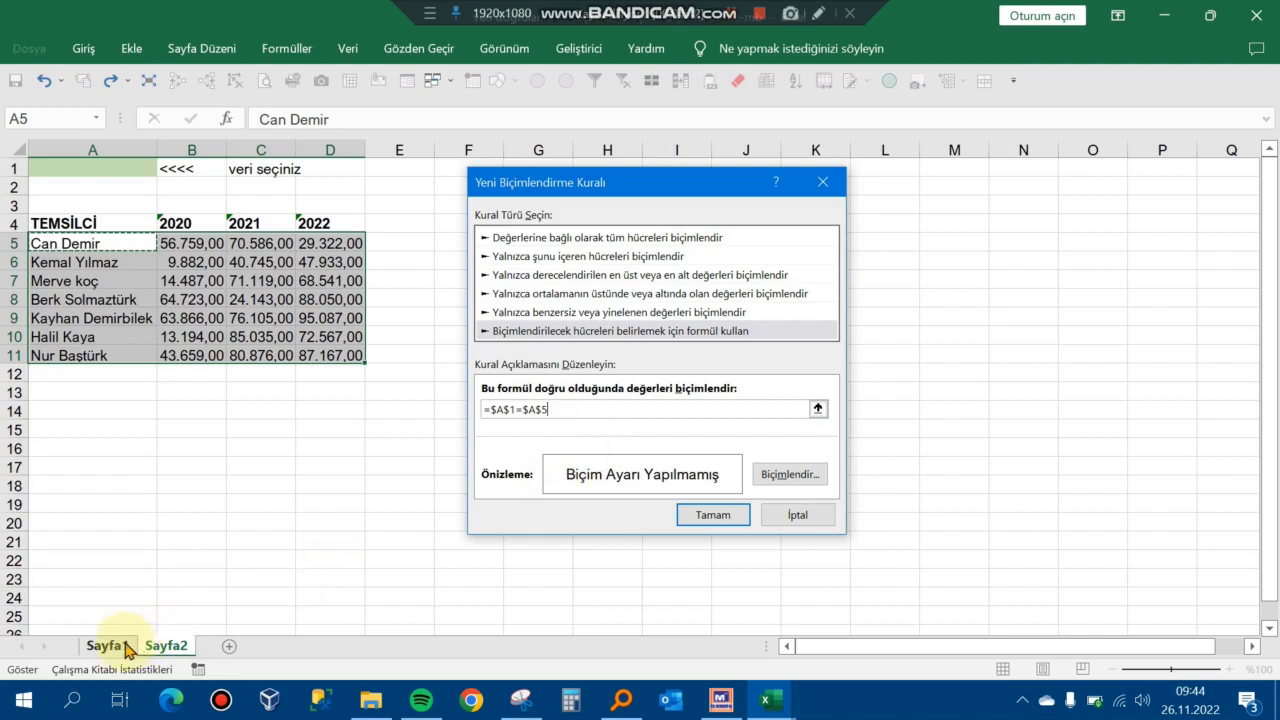
{"action": "left_click", "coordinate": [126, 648]}
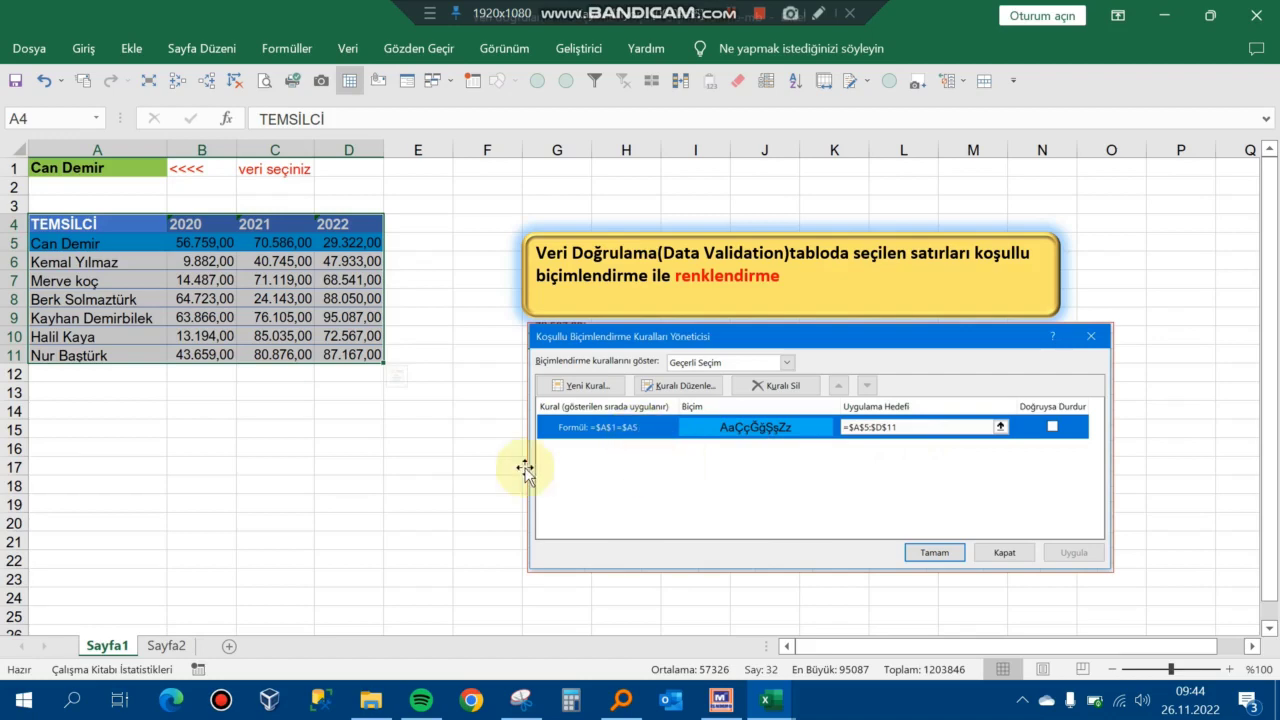
Step: Flip between Sayfa1 and Sayfa2, ending on Sayfa2's rep table
{"action": "left_click", "coordinate": [163, 645]}
{"action": "left_click", "coordinate": [110, 645]}
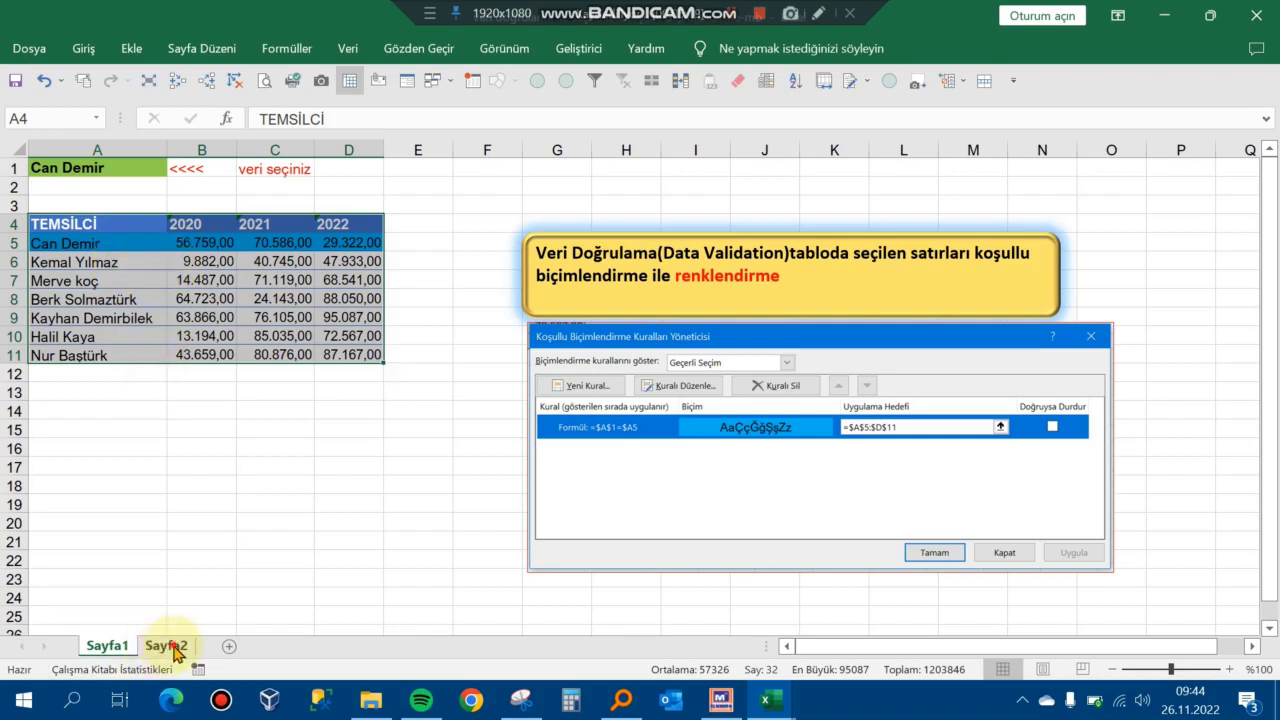
{"action": "left_click", "coordinate": [176, 648]}
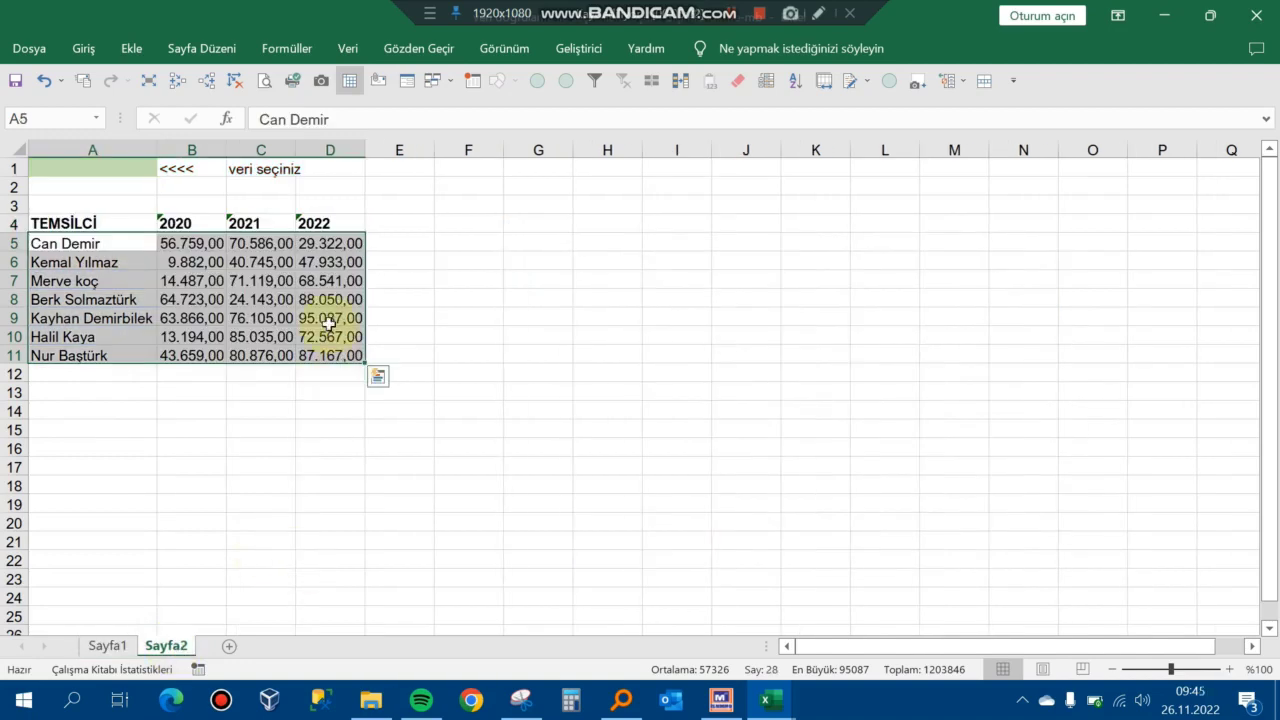
Step: Start another formula-based conditional formatting rule for the selected rep rows
{"action": "left_click", "coordinate": [84, 52]}
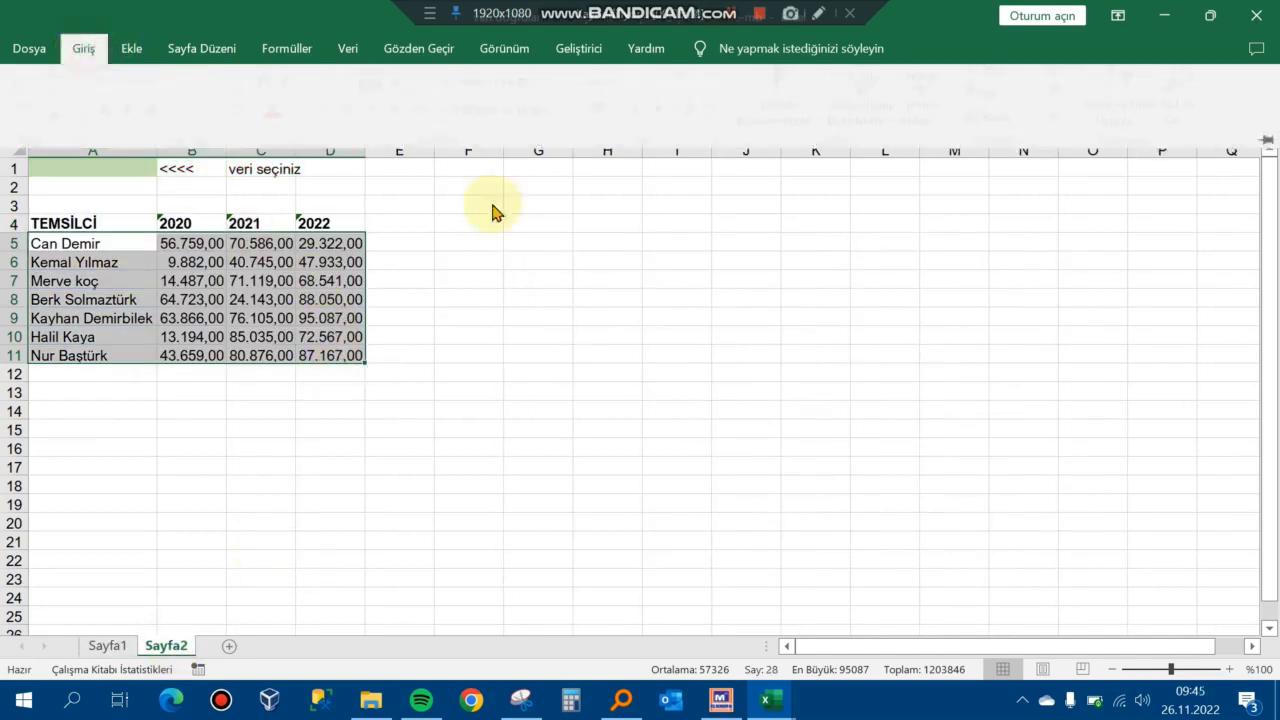
{"action": "left_click", "coordinate": [789, 115]}
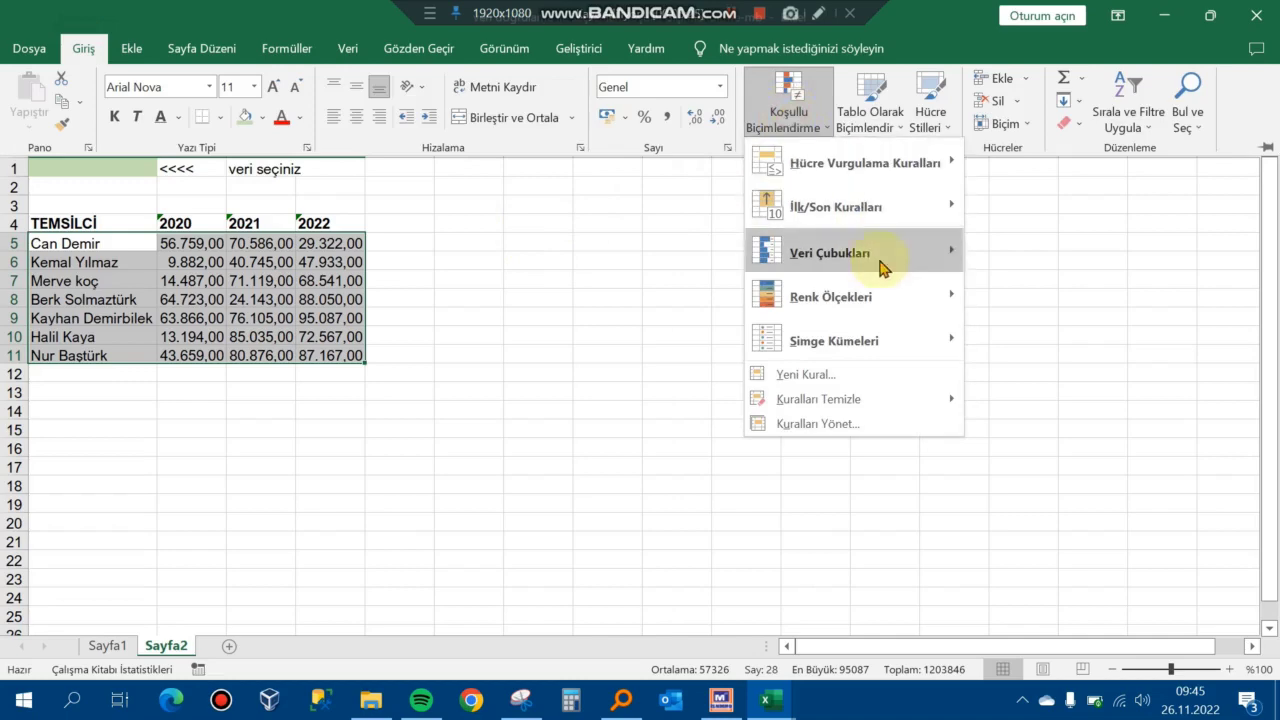
{"action": "left_click", "coordinate": [876, 378]}
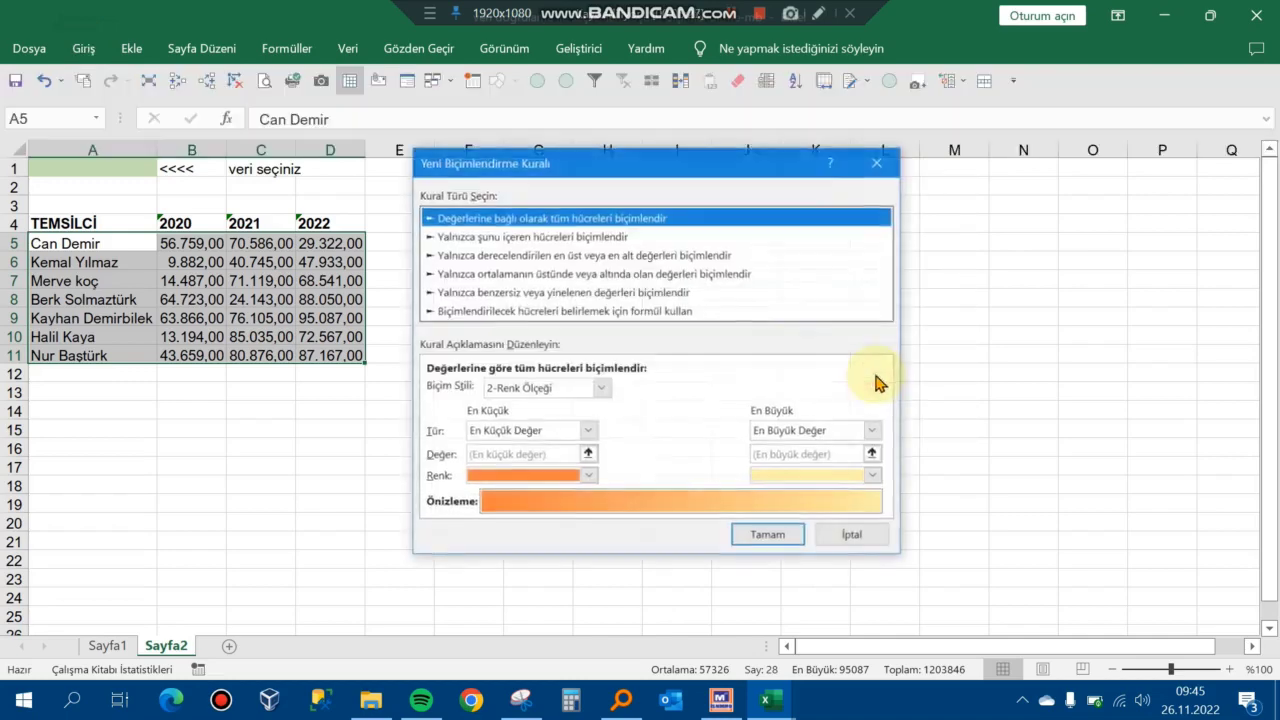
{"action": "left_click", "coordinate": [658, 311]}
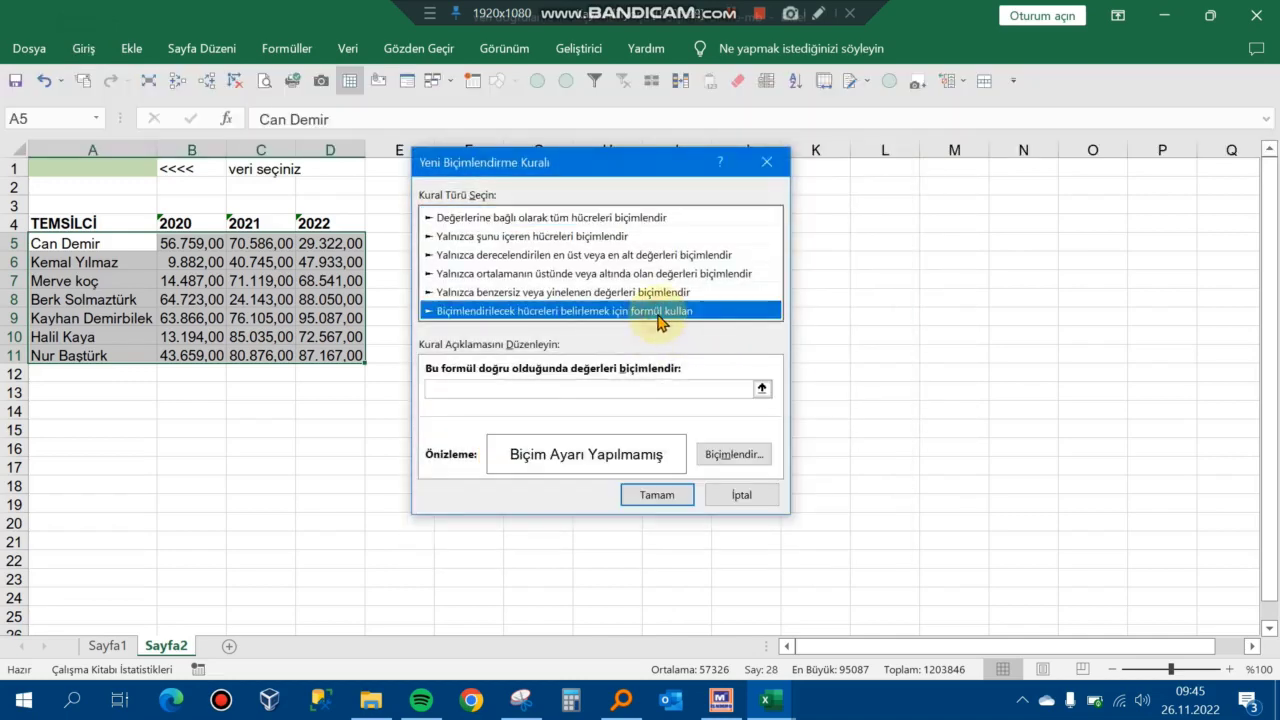
{"action": "left_click", "coordinate": [601, 390]}
{"action": "type", "text": "="}
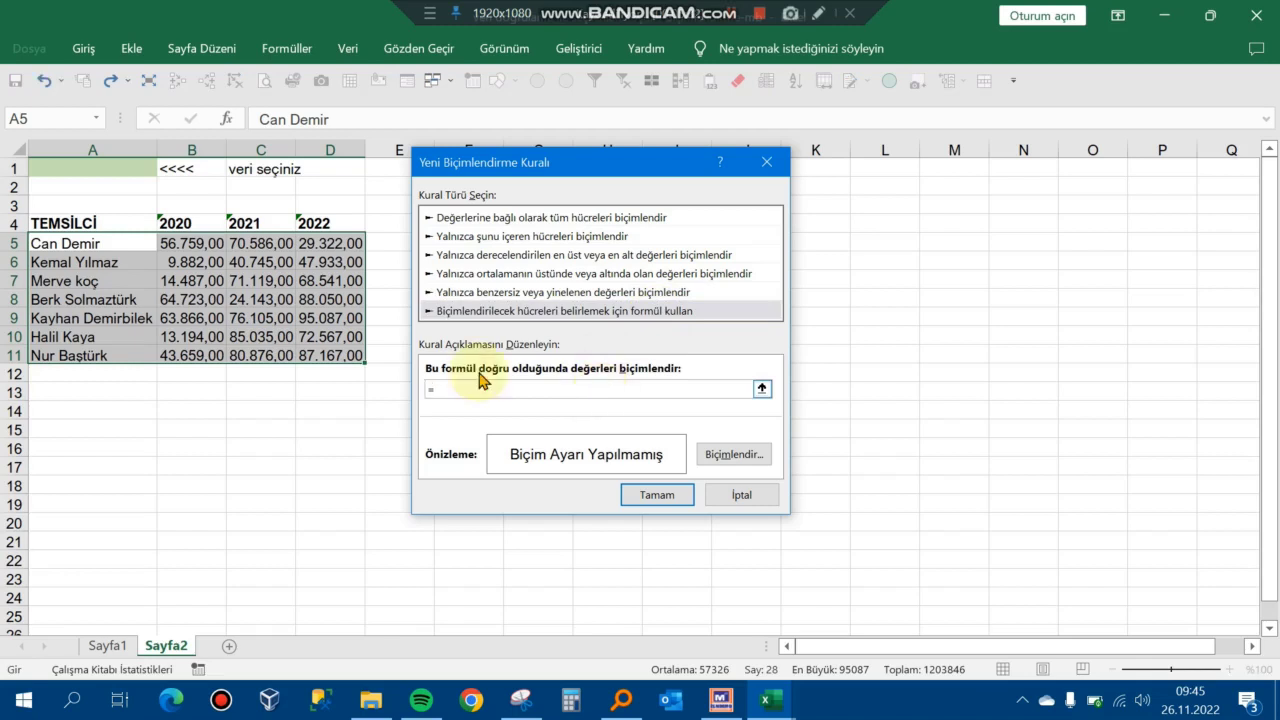
Step: Enter the condition =$A$1=$A5, using F4 to fix the references
{"action": "left_click", "coordinate": [60, 167]}
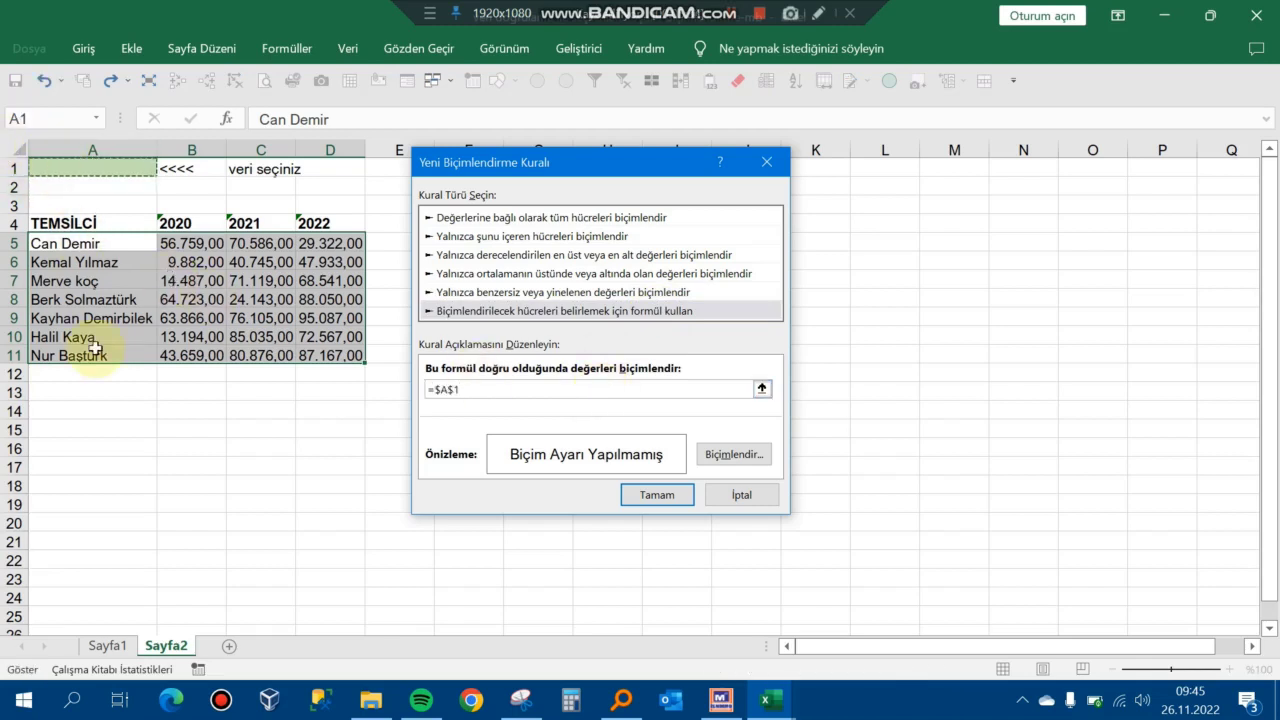
{"action": "type", "text": "="}
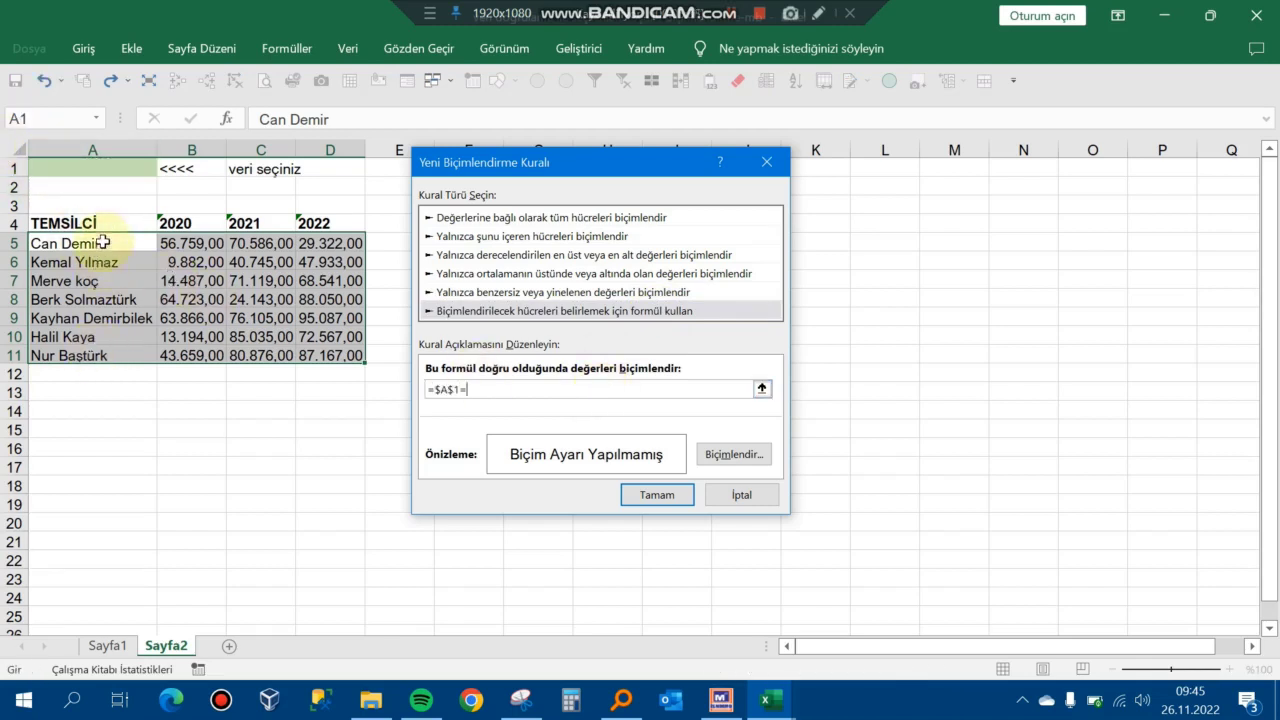
{"action": "left_click", "coordinate": [105, 238]}
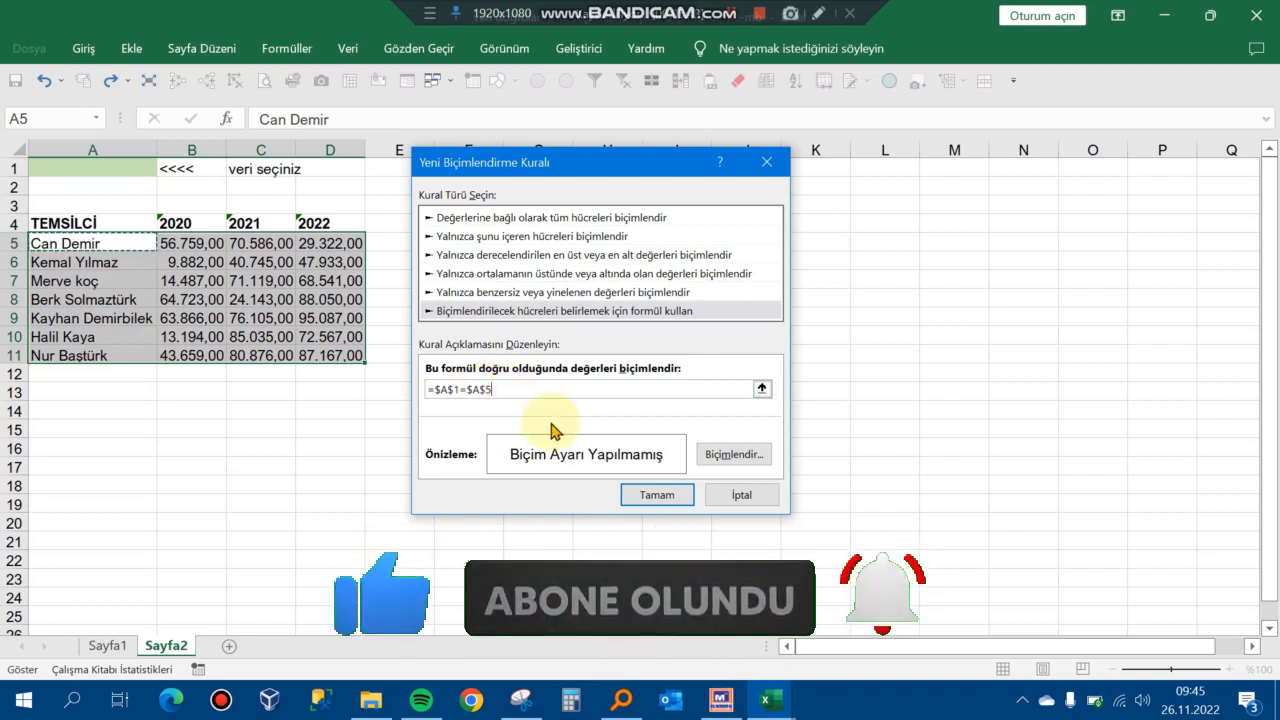
{"action": "key", "text": "F4"}
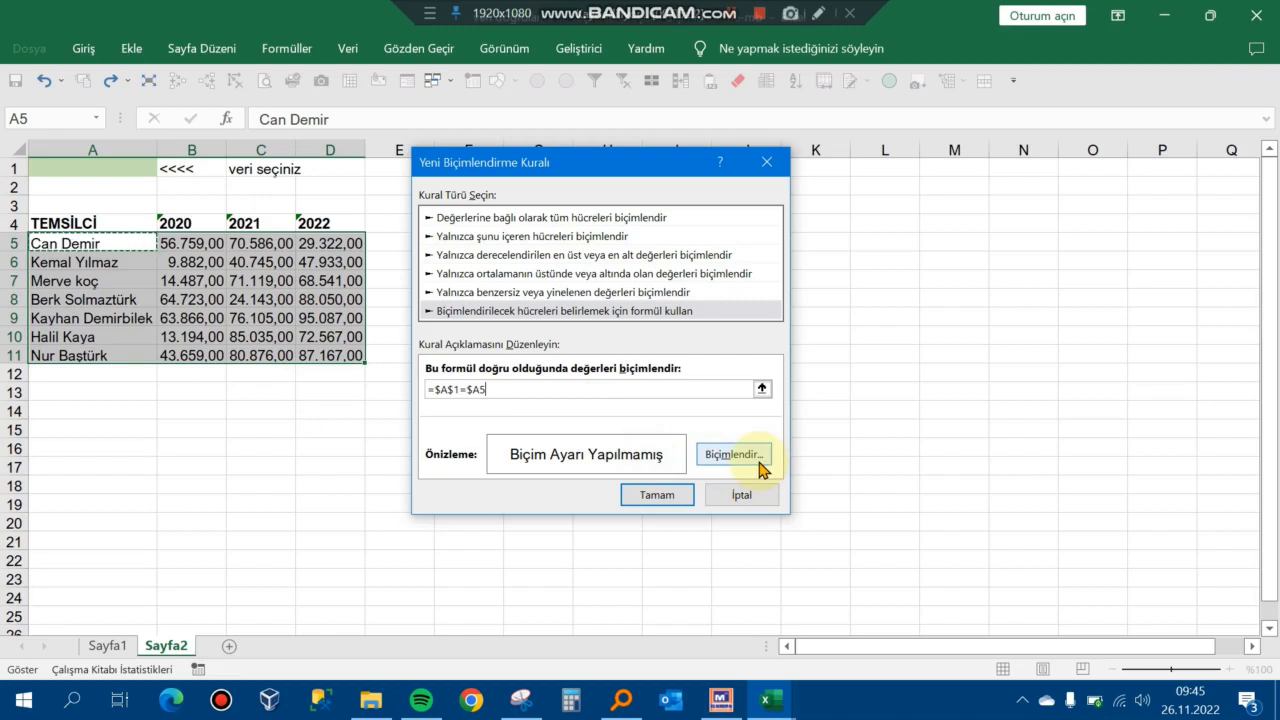
Step: Give the =$A$1=$A5 rule a bold font and a yellow fill picked from More Colors
{"action": "left_click", "coordinate": [760, 466]}
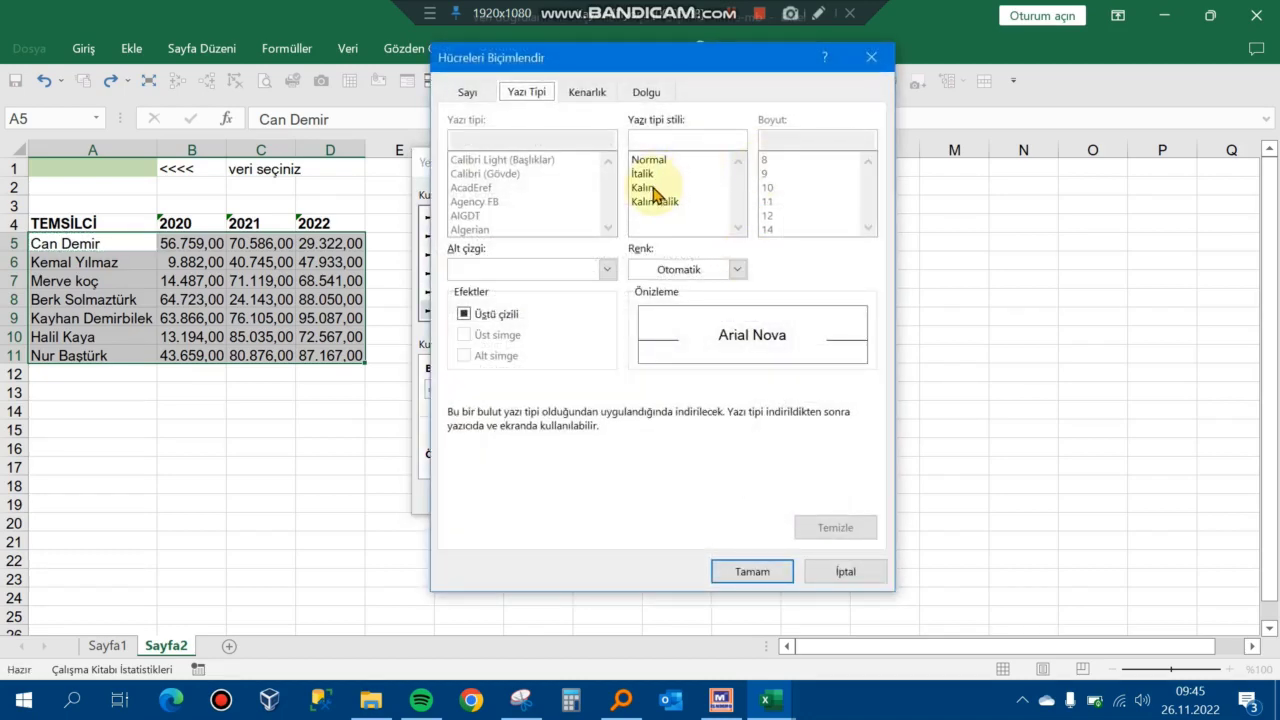
{"action": "left_click", "coordinate": [650, 188]}
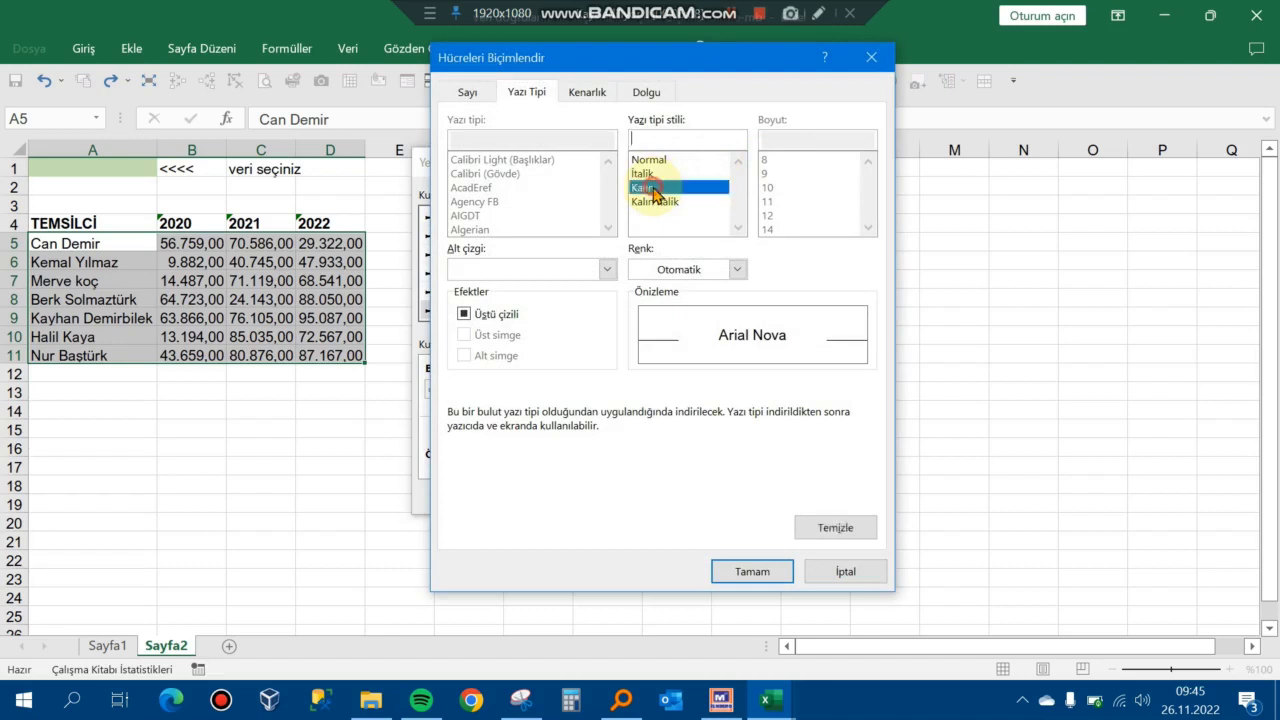
{"action": "left_click", "coordinate": [598, 95]}
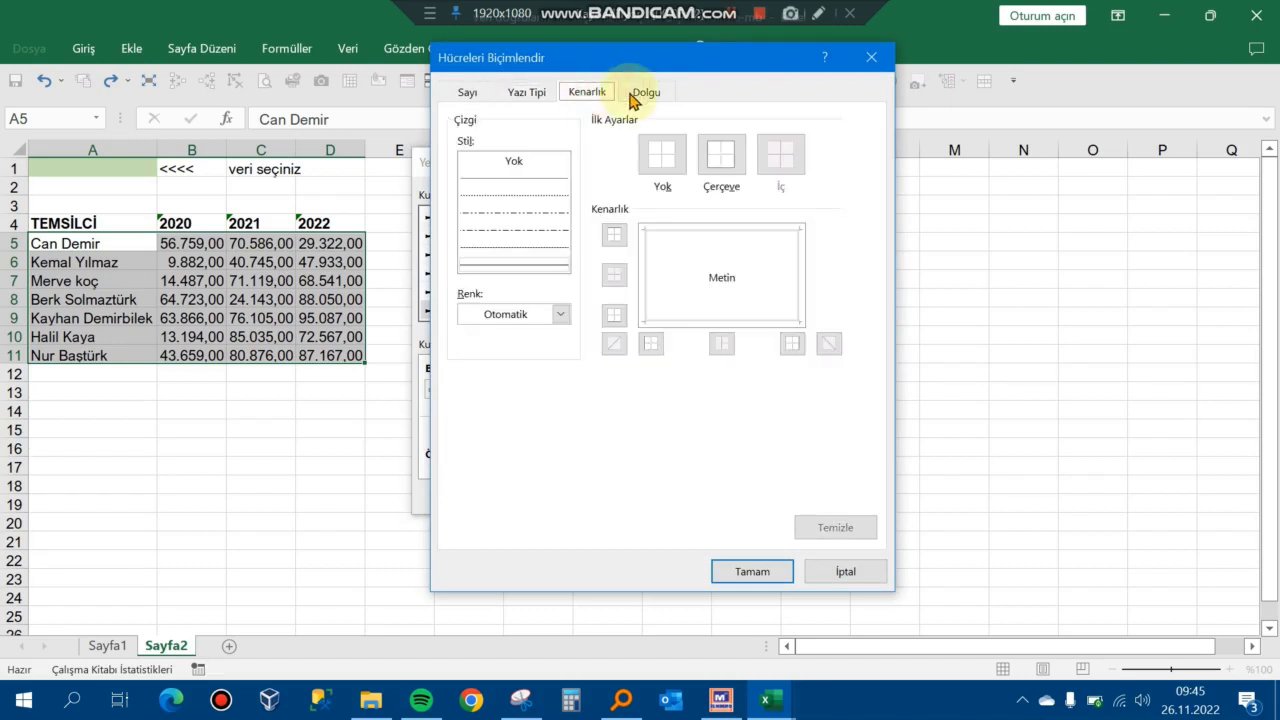
{"action": "left_click", "coordinate": [630, 93]}
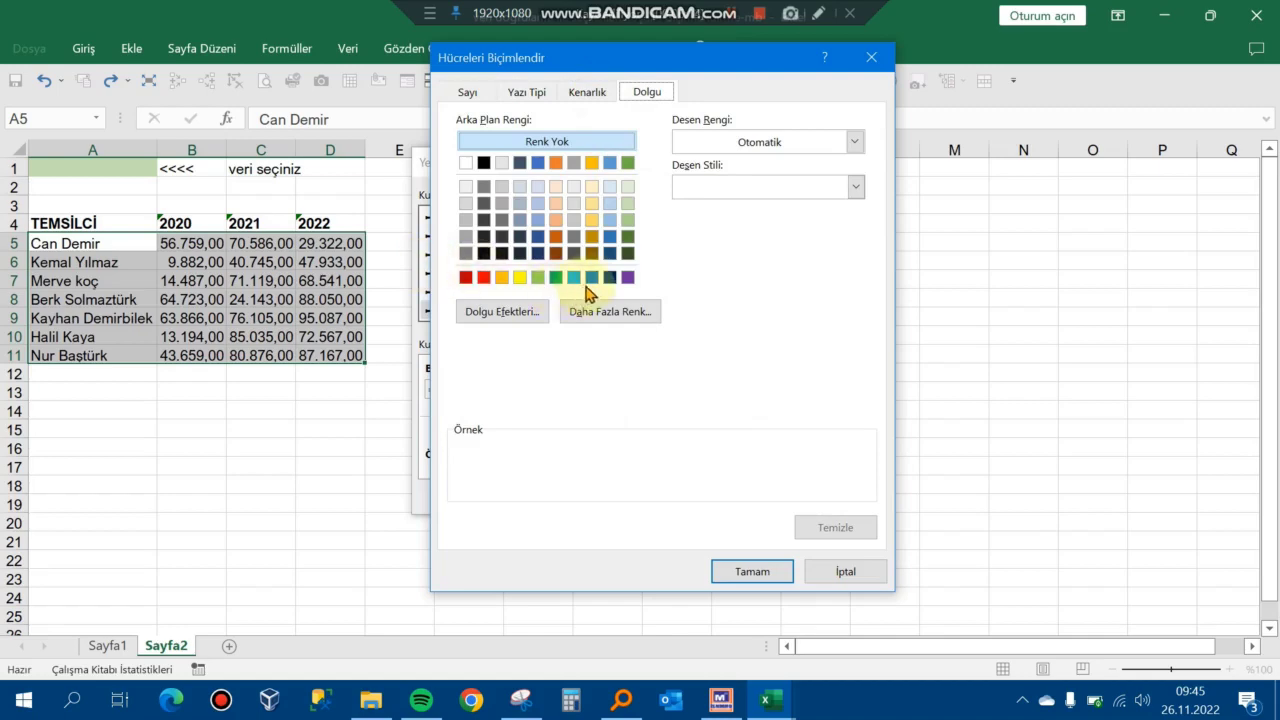
{"action": "left_click", "coordinate": [528, 312]}
{"action": "key", "text": "Escape"}
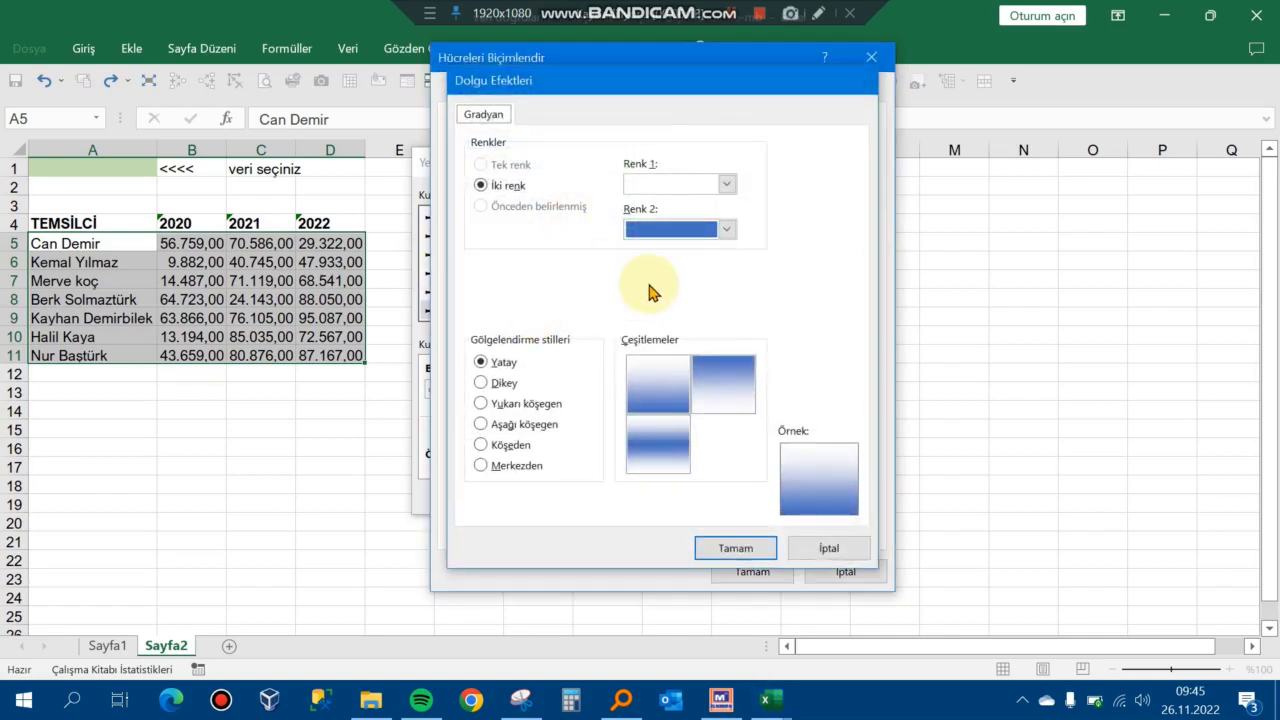
{"action": "left_click", "coordinate": [628, 314]}
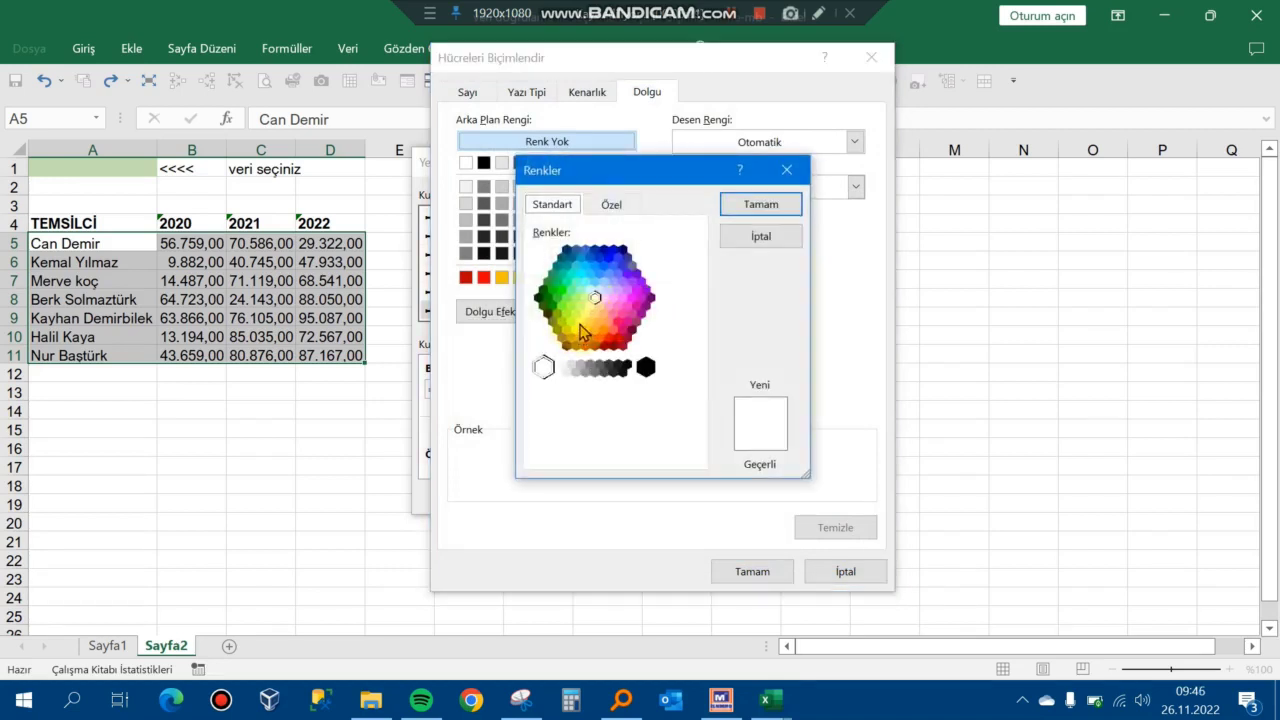
{"action": "left_click", "coordinate": [580, 321]}
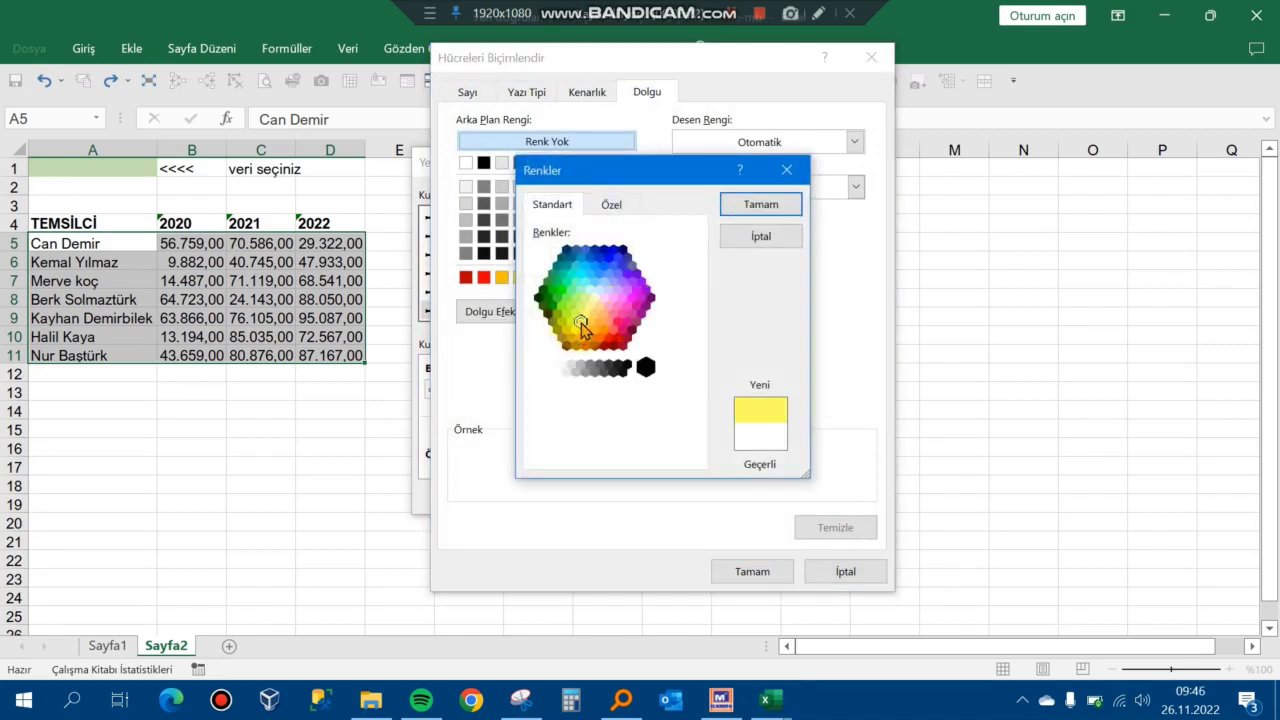
{"action": "left_click", "coordinate": [760, 205]}
{"action": "left_click", "coordinate": [752, 572]}
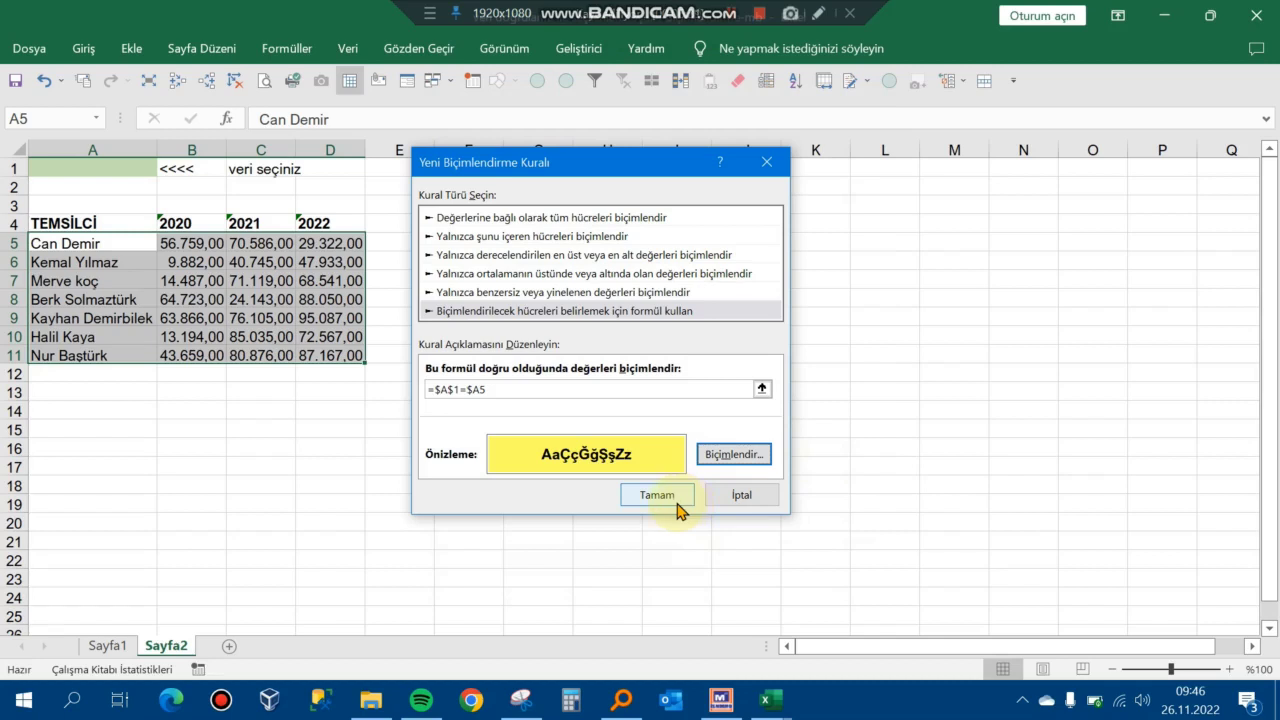
Step: Apply the new rule and pick a rep in A1 to check that their row highlights
{"action": "left_click", "coordinate": [673, 504]}
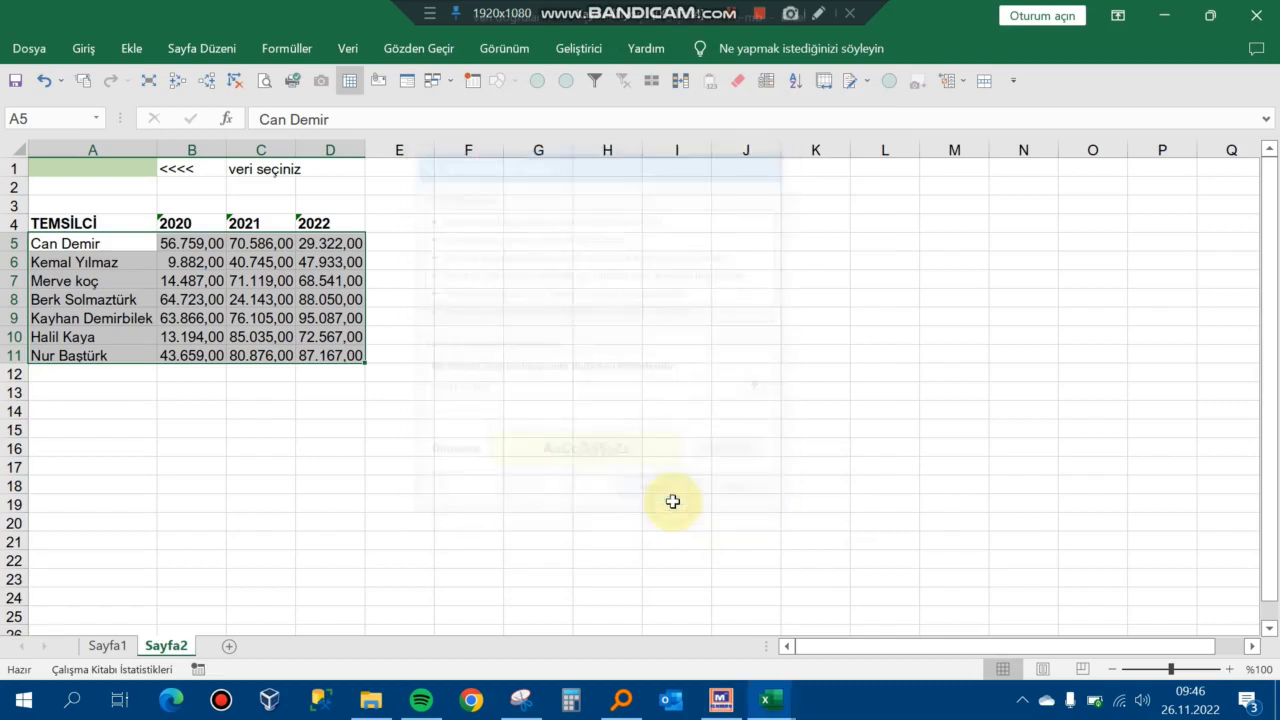
{"action": "left_click", "coordinate": [587, 360]}
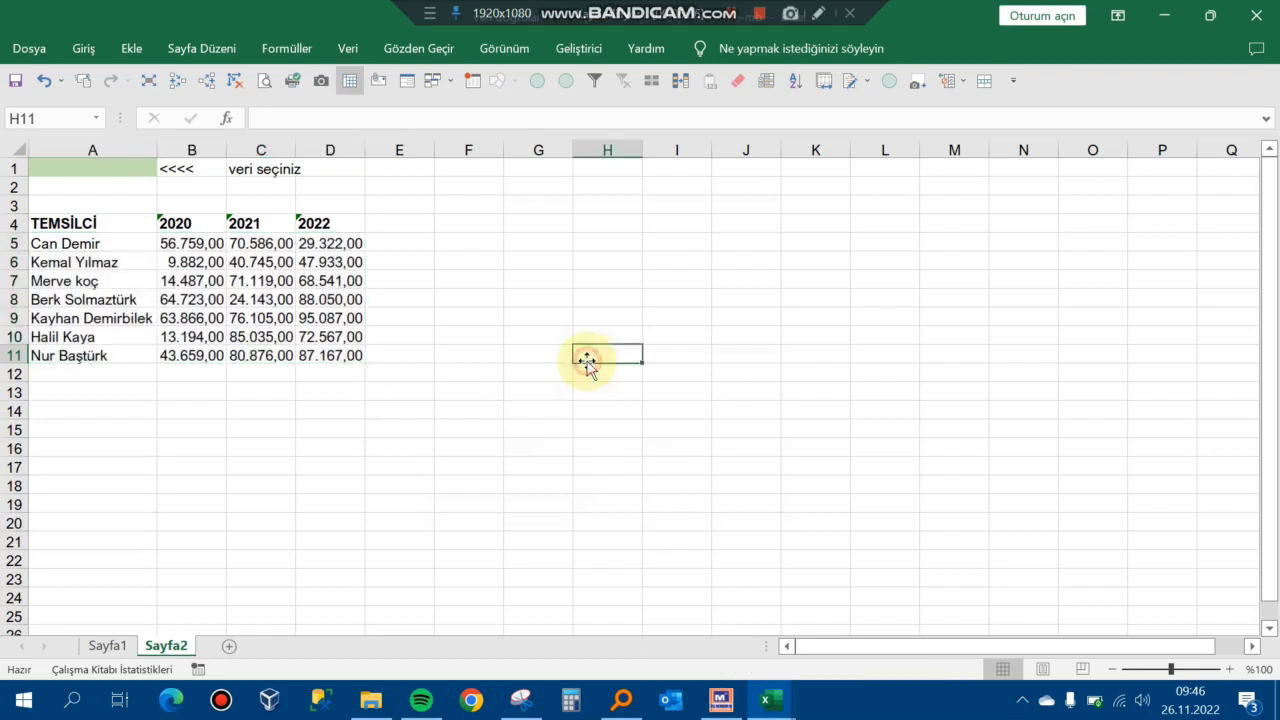
{"action": "left_click", "coordinate": [136, 169]}
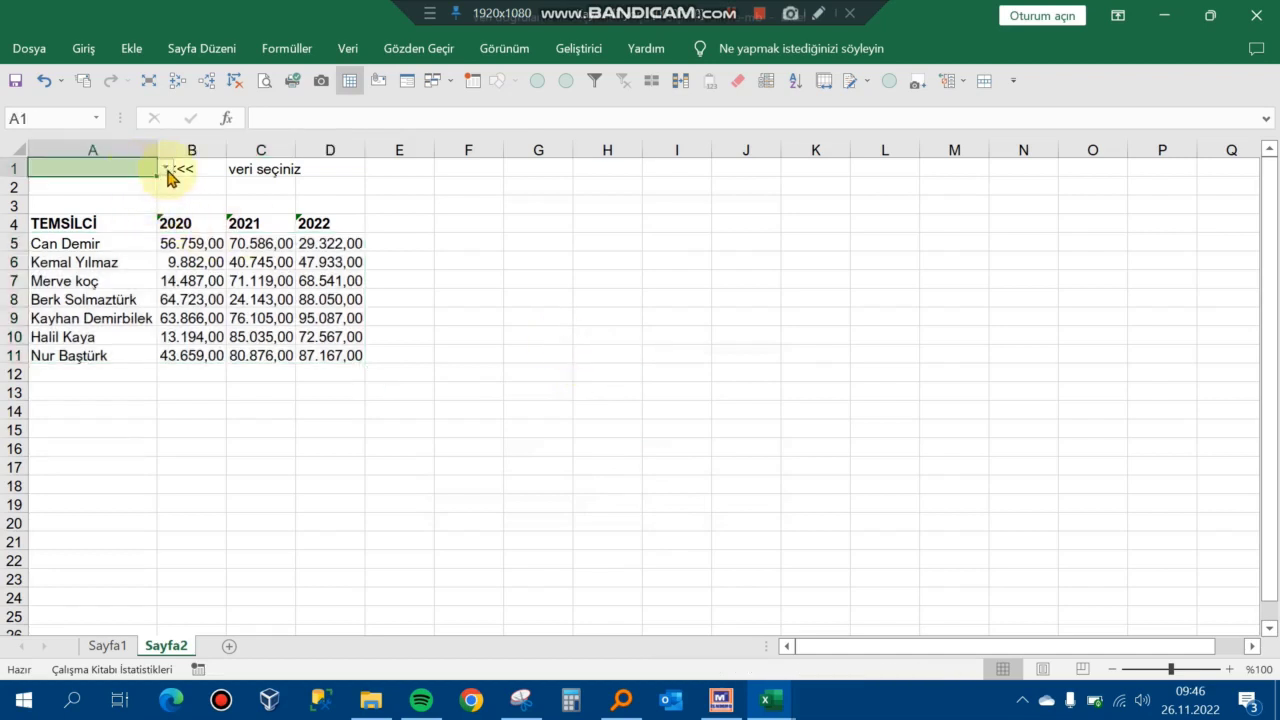
{"action": "left_click", "coordinate": [166, 169]}
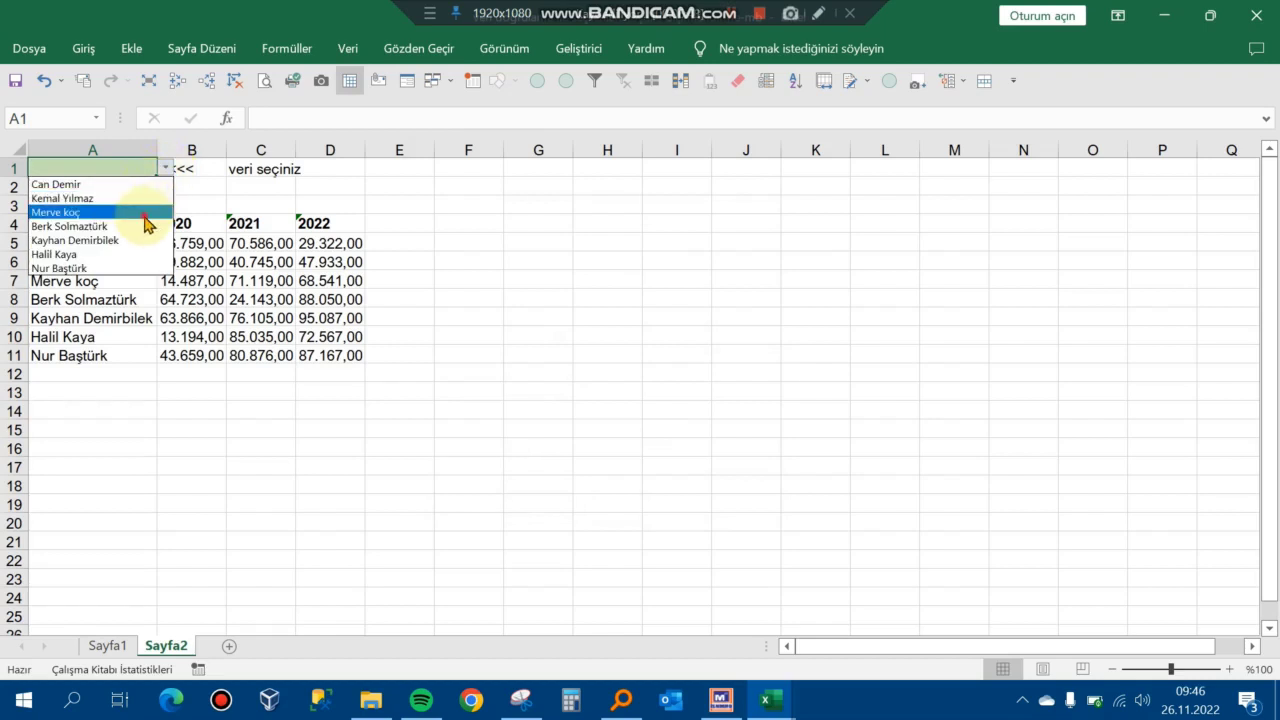
{"action": "left_click", "coordinate": [144, 214]}
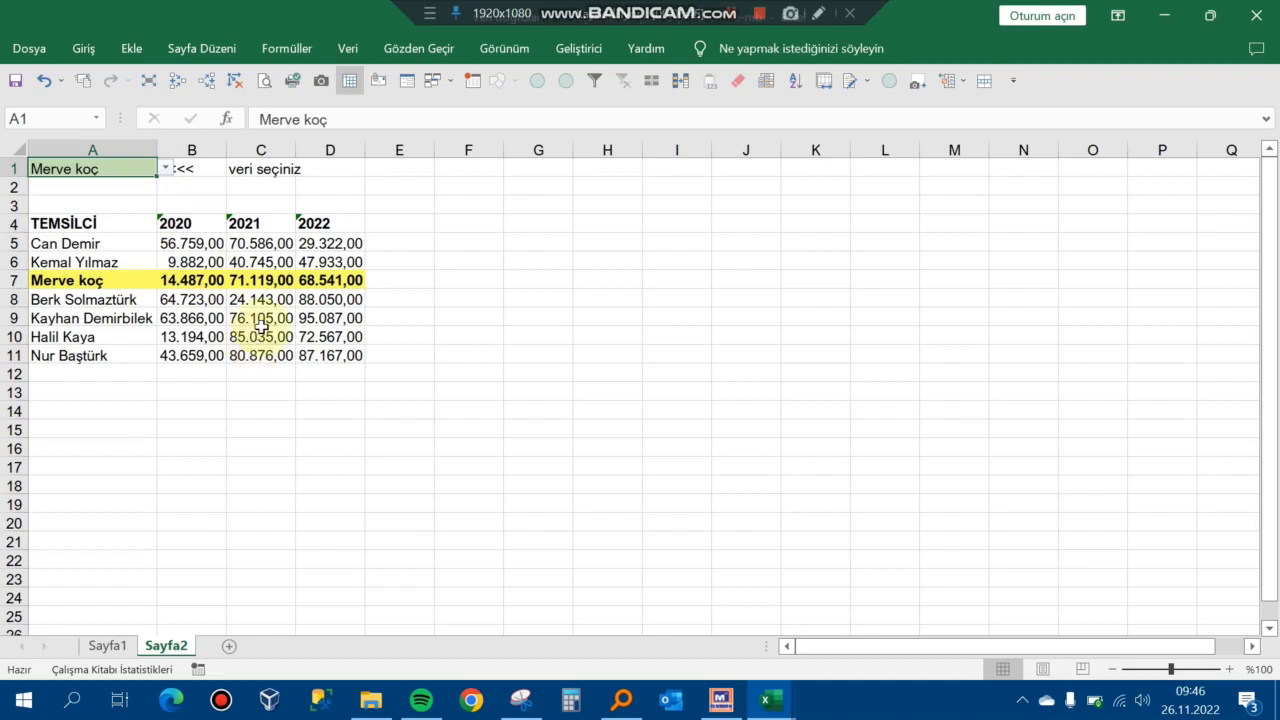
{"action": "left_click", "coordinate": [336, 281]}
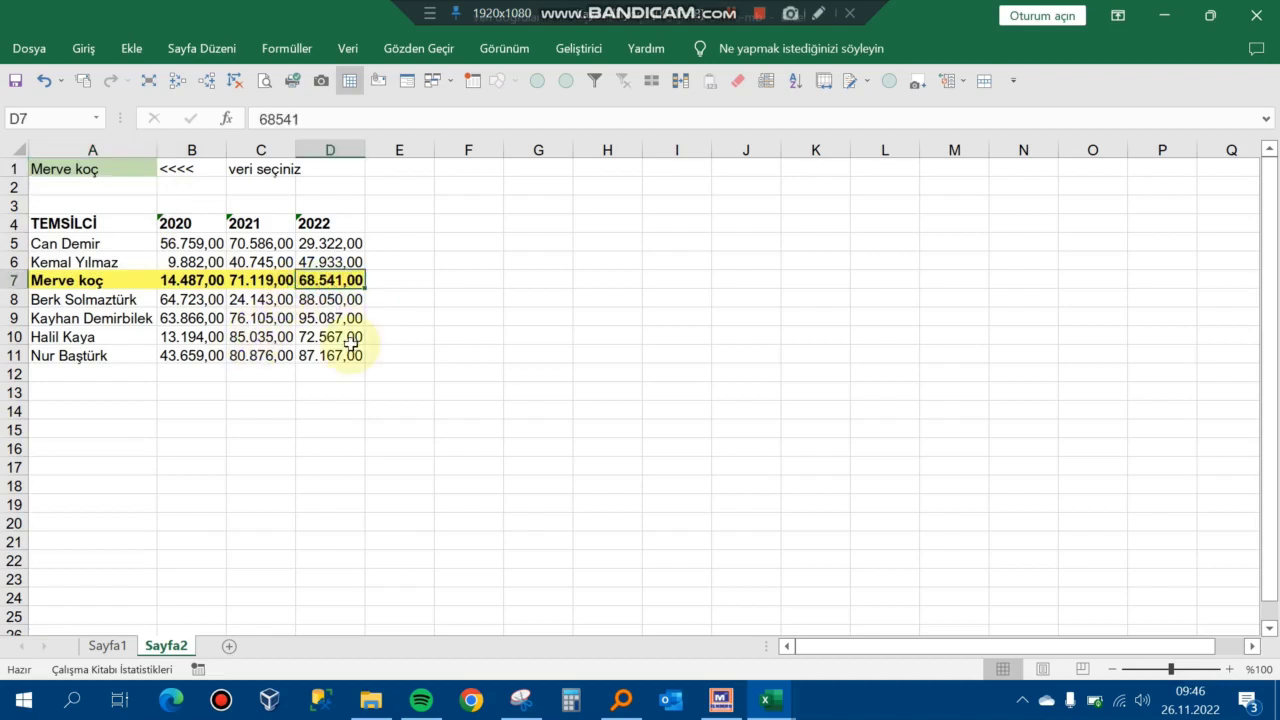
{"action": "key", "text": "Home"}
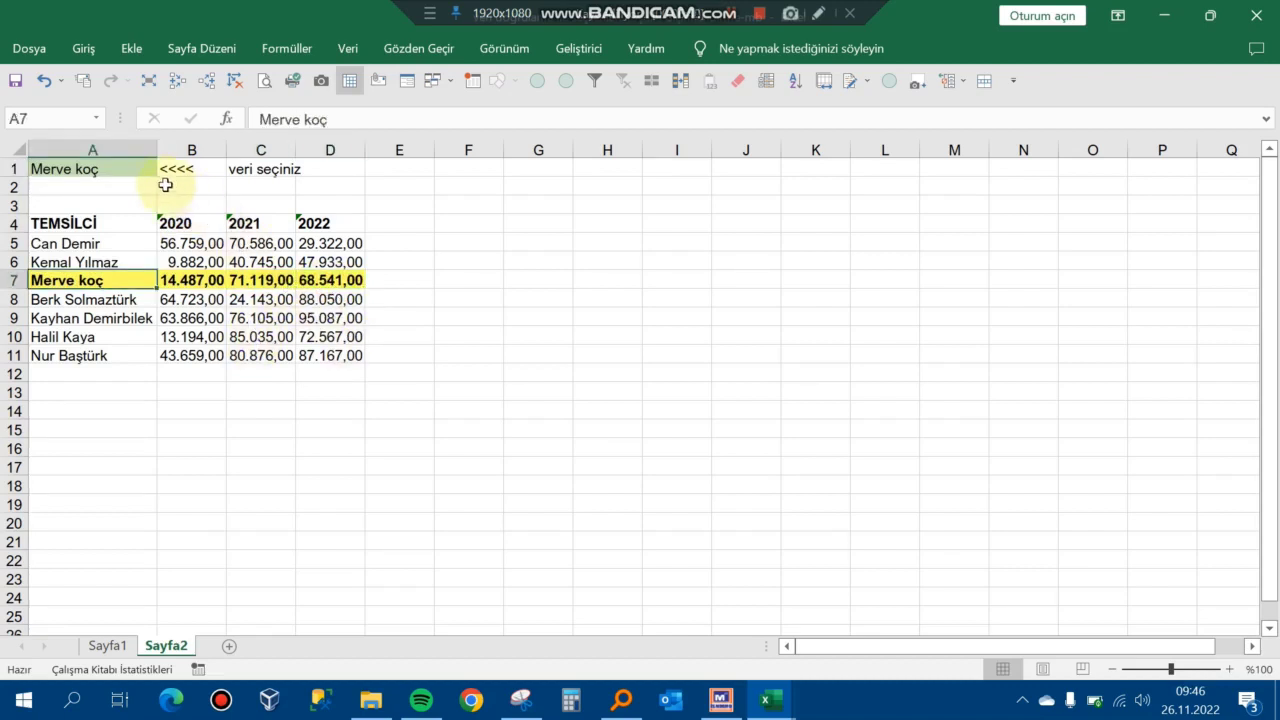
{"action": "left_click", "coordinate": [143, 169]}
{"action": "left_click", "coordinate": [165, 170]}
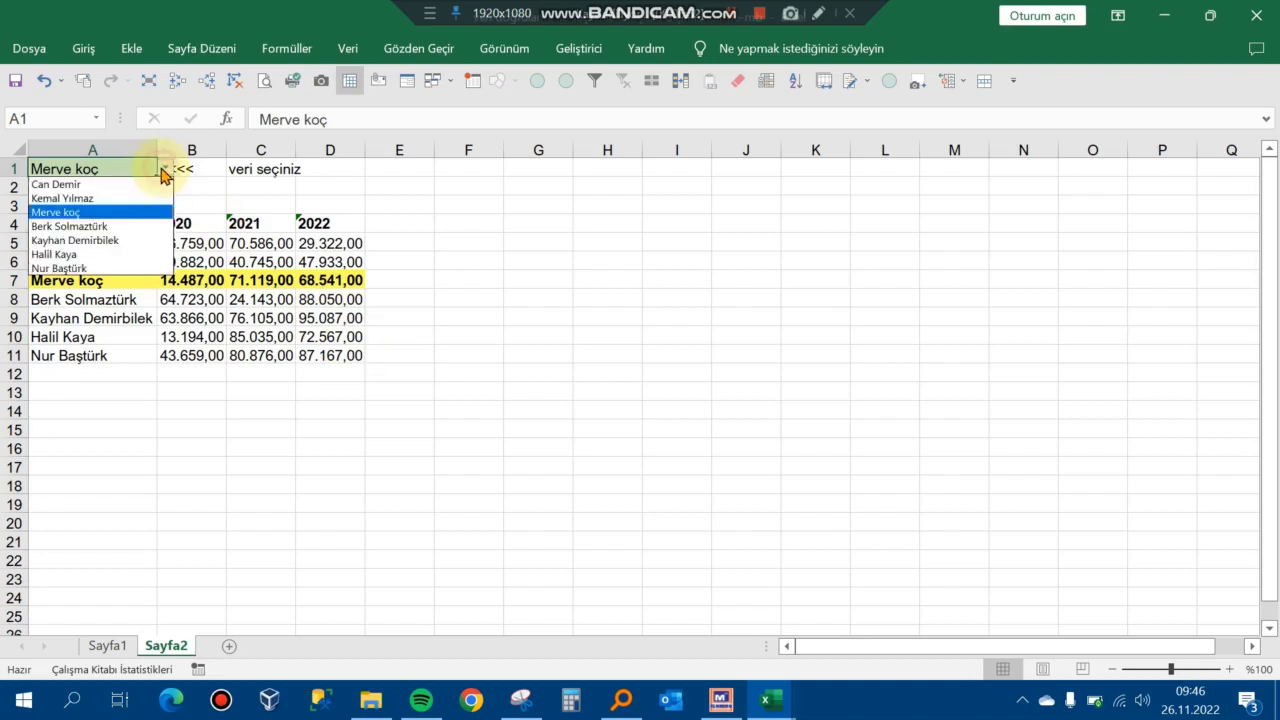
{"action": "left_click", "coordinate": [136, 250]}
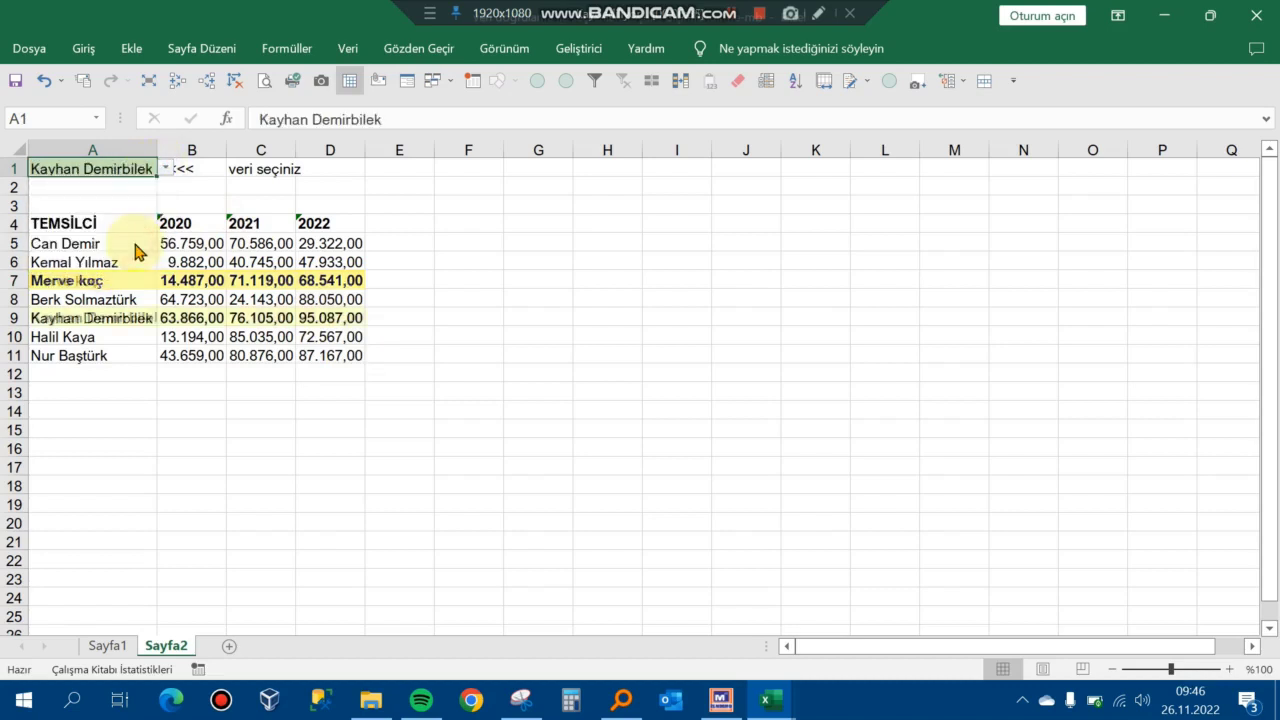
{"action": "left_click", "coordinate": [166, 406]}
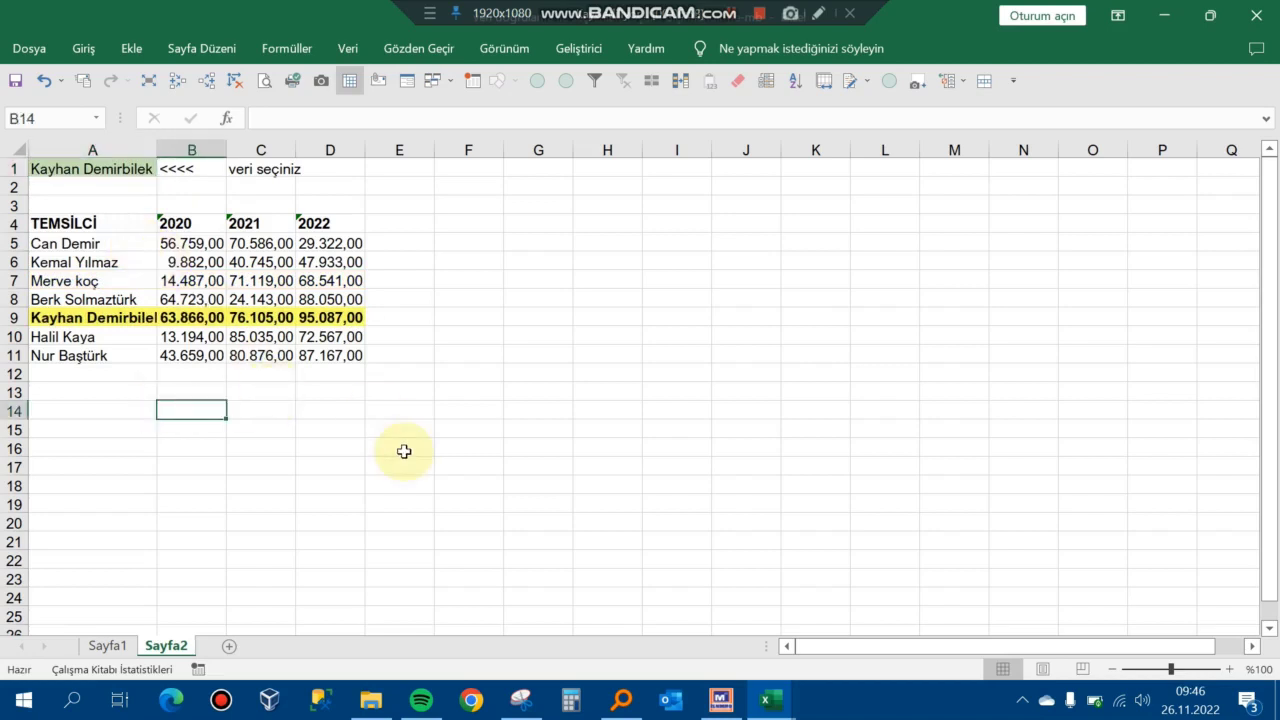
{"action": "left_click", "coordinate": [421, 282]}
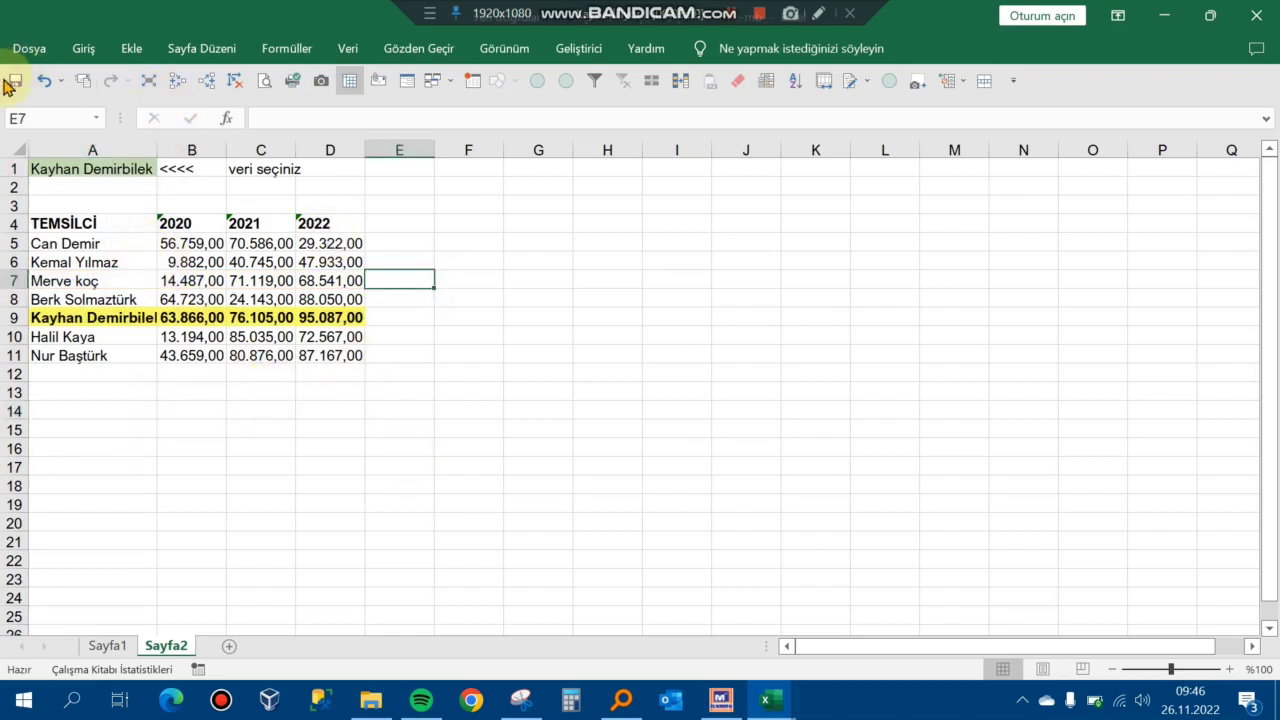
{"action": "left_click", "coordinate": [130, 244]}
{"action": "key", "text": "Down"}
{"action": "key", "text": "Down"}
{"action": "key", "text": "Down"}
{"action": "key", "text": "Down"}
{"action": "key", "text": "Down"}
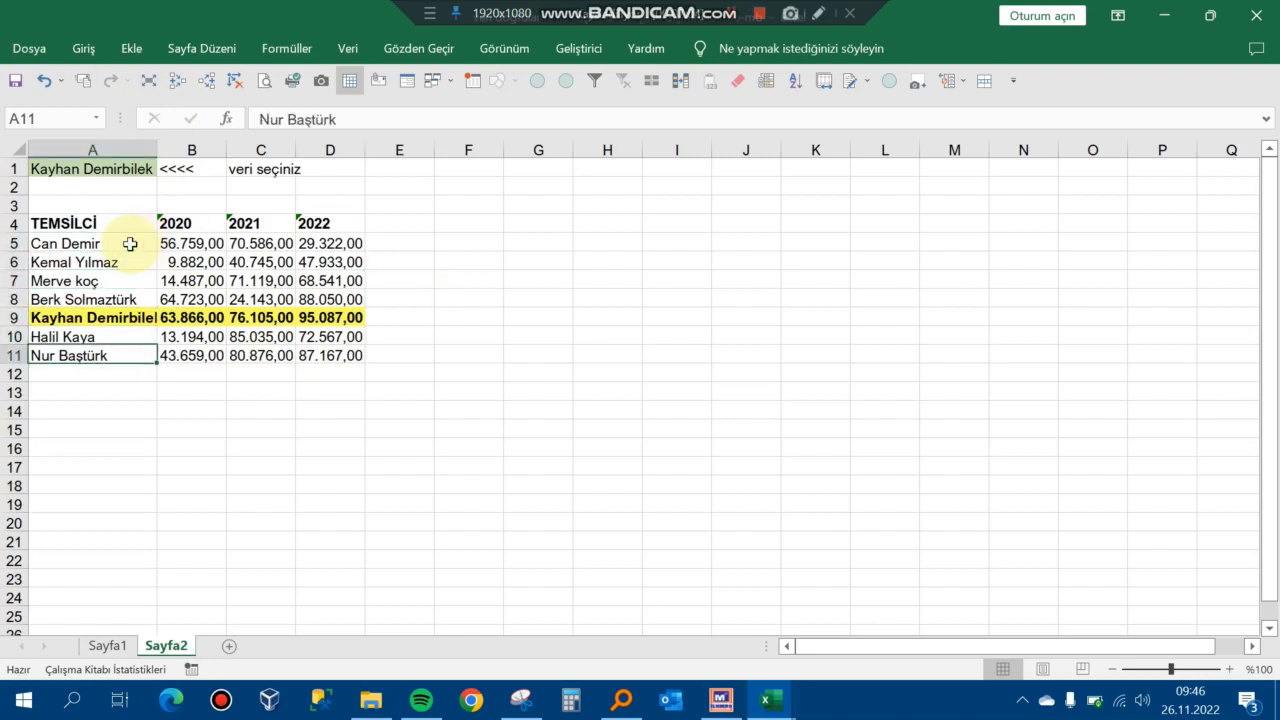
{"action": "key", "text": "Up"}
{"action": "key", "text": "Up"}
{"action": "key", "text": "Up"}
{"action": "key", "text": "Up"}
{"action": "key", "text": "Up"}
{"action": "key", "text": "Up"}
{"action": "key", "text": "shift+Down"}
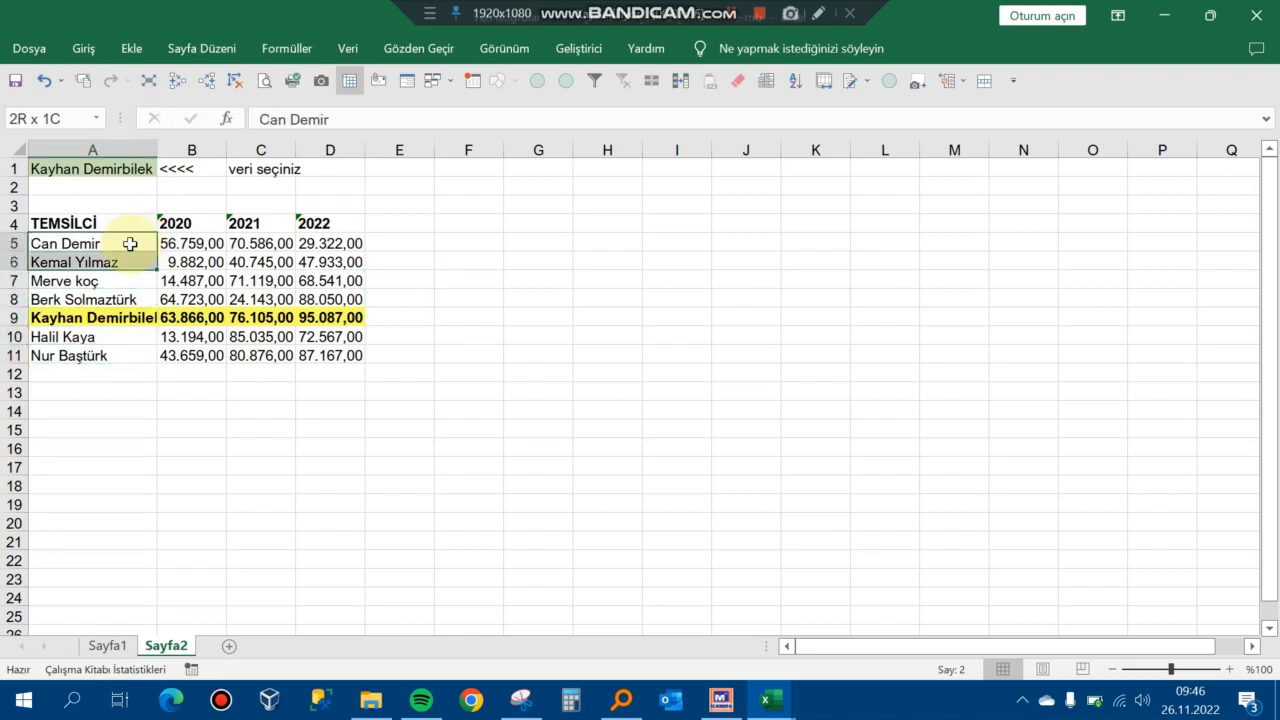
{"action": "key", "text": "shift+Down"}
{"action": "key", "text": "shift+Down"}
{"action": "key", "text": "shift+Down"}
{"action": "key", "text": "shift+Down"}
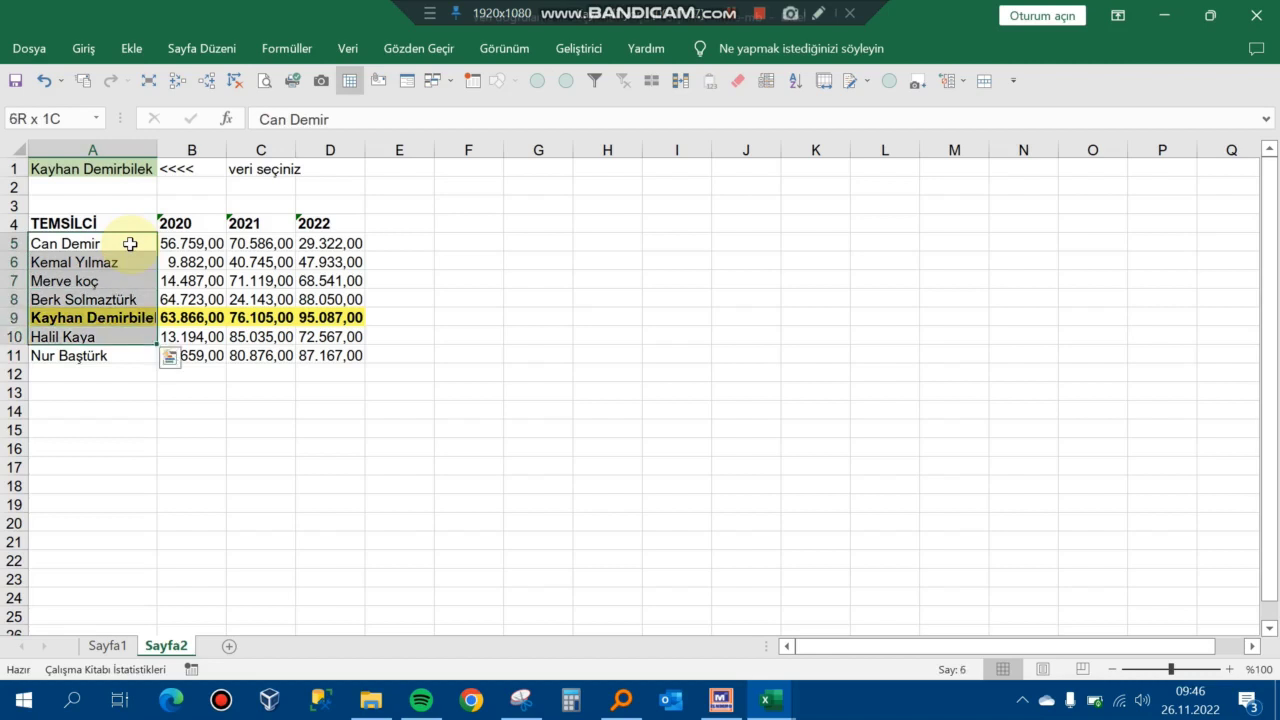
{"action": "key", "text": "Down"}
{"action": "key", "text": "Down"}
{"action": "key", "text": "Down"}
{"action": "key", "text": "Down"}
{"action": "key", "text": "Down"}
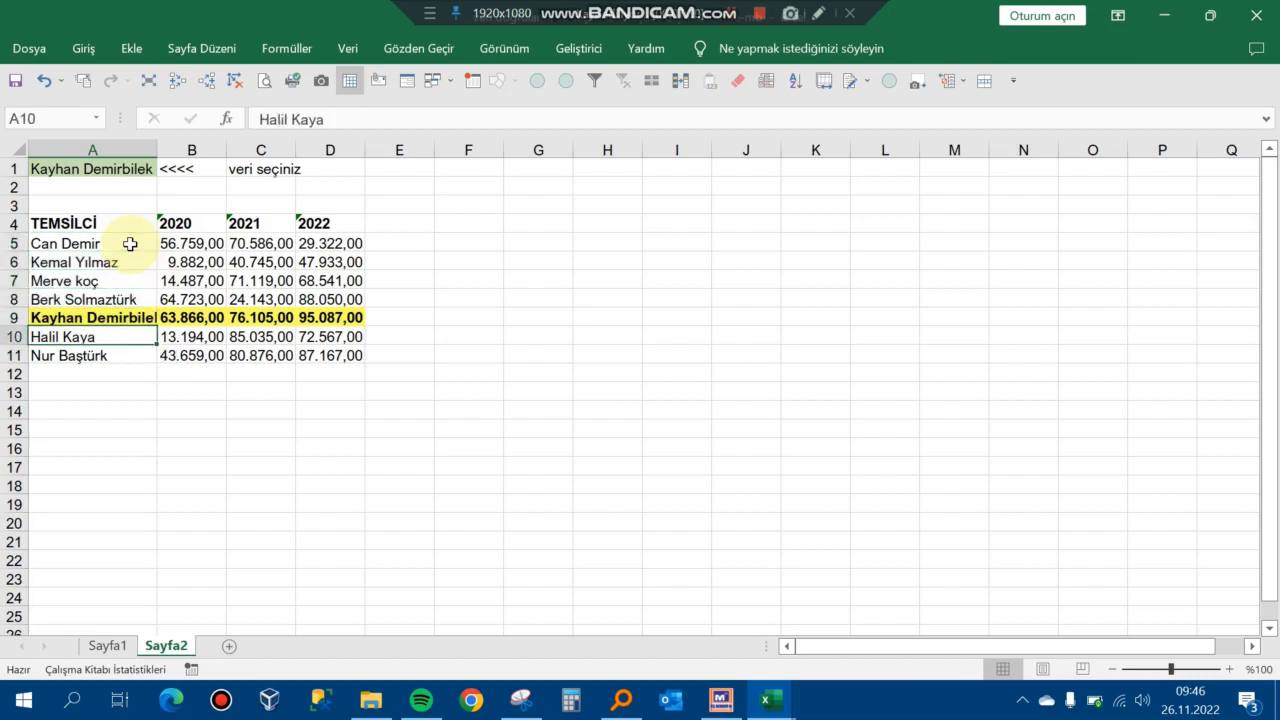
{"action": "key", "text": "Down"}
{"action": "key", "text": "Right"}
{"action": "key", "text": "Right"}
{"action": "key", "text": "Right"}
{"action": "key", "text": "Left"}
{"action": "key", "text": "Left"}
{"action": "key", "text": "Left"}
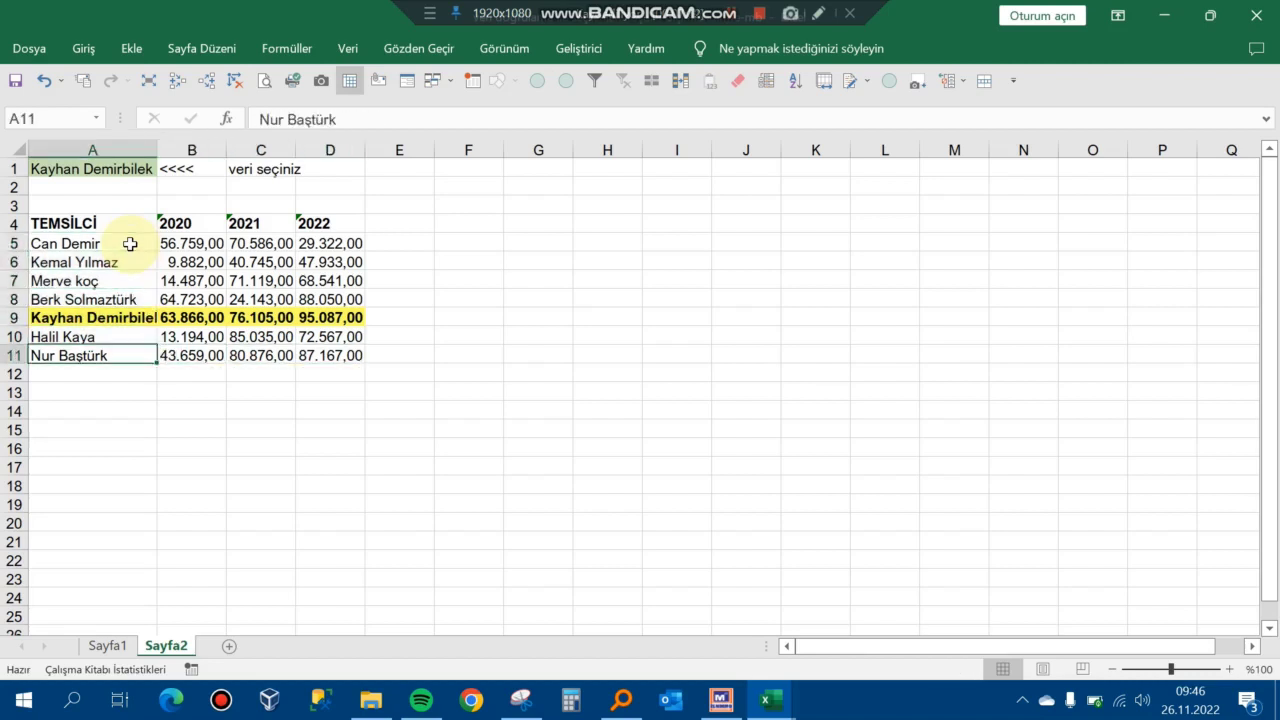
{"action": "key", "text": "Up"}
{"action": "key", "text": "Up"}
{"action": "key", "text": "Up"}
{"action": "key", "text": "Up"}
{"action": "key", "text": "Up"}
{"action": "key", "text": "shift+Down"}
{"action": "key", "text": "shift+Down"}
{"action": "key", "text": "shift+Right"}
{"action": "key", "text": "shift+Right"}
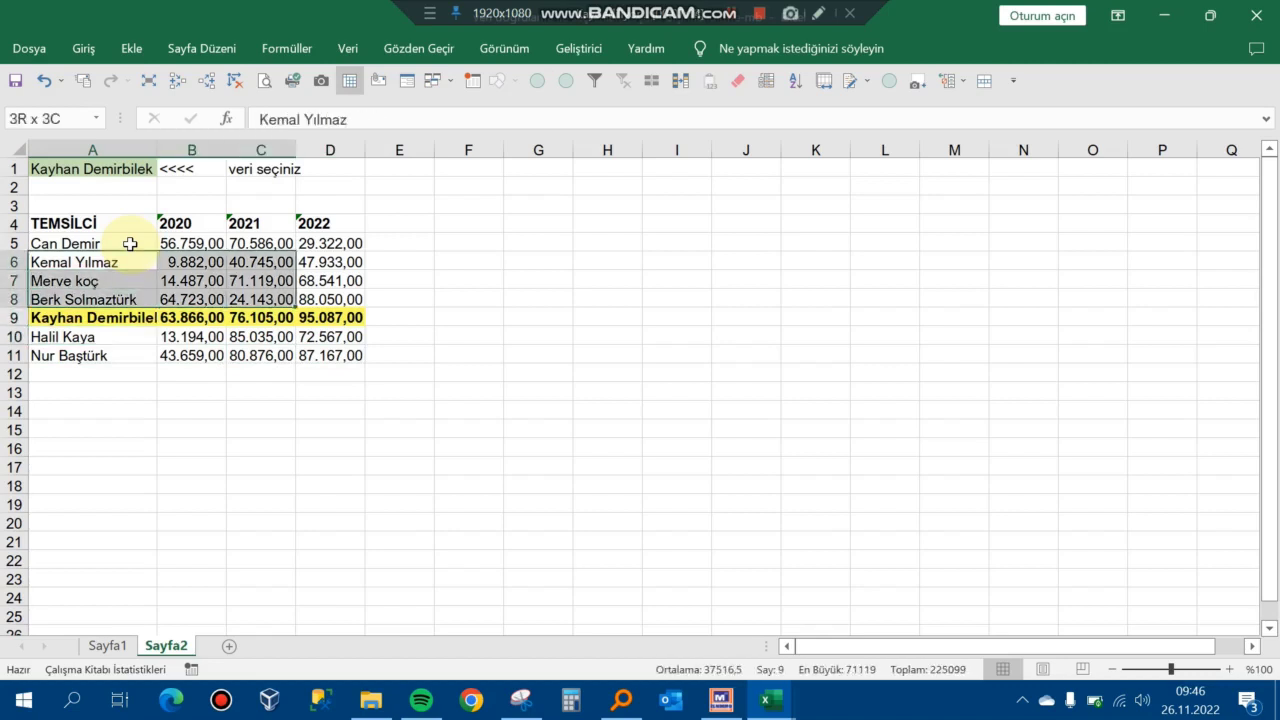
{"action": "key", "text": "shift+Right"}
Step: Copy A6:D8 and paste it into rows 12–14 below the table
{"action": "key", "text": "ctrl+c"}
{"action": "key", "text": "Down"}
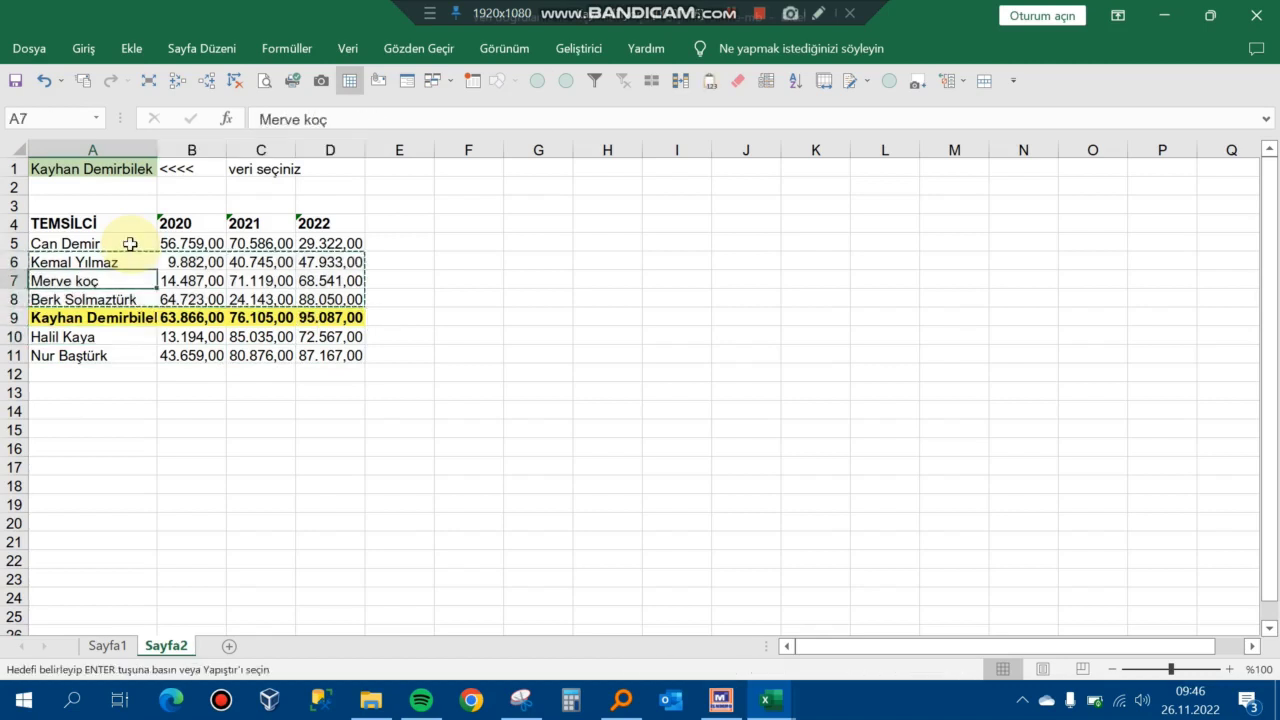
{"action": "key", "text": "Down"}
{"action": "key", "text": "Down"}
{"action": "key", "text": "Down"}
{"action": "key", "text": "Down"}
{"action": "key", "text": "Return"}
{"action": "key", "text": "Right"}
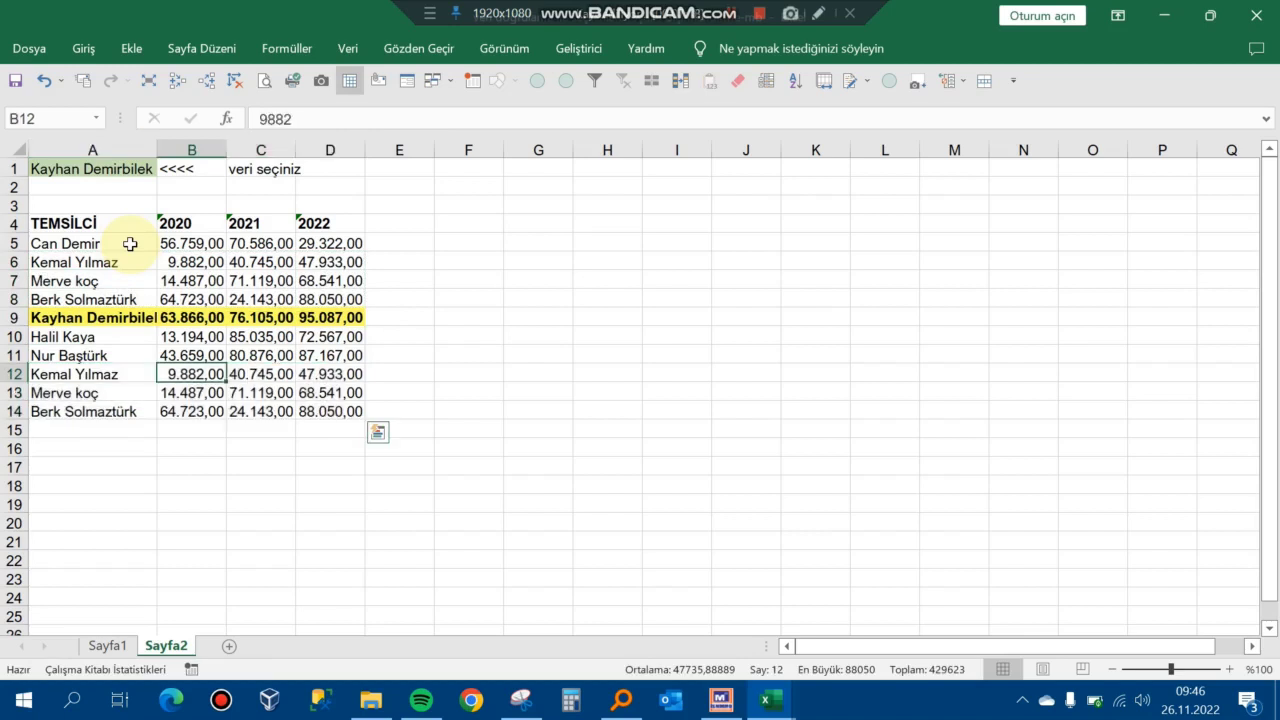
{"action": "key", "text": "Right"}
{"action": "key", "text": "Right"}
{"action": "key", "text": "Right"}
{"action": "key", "text": "Right"}
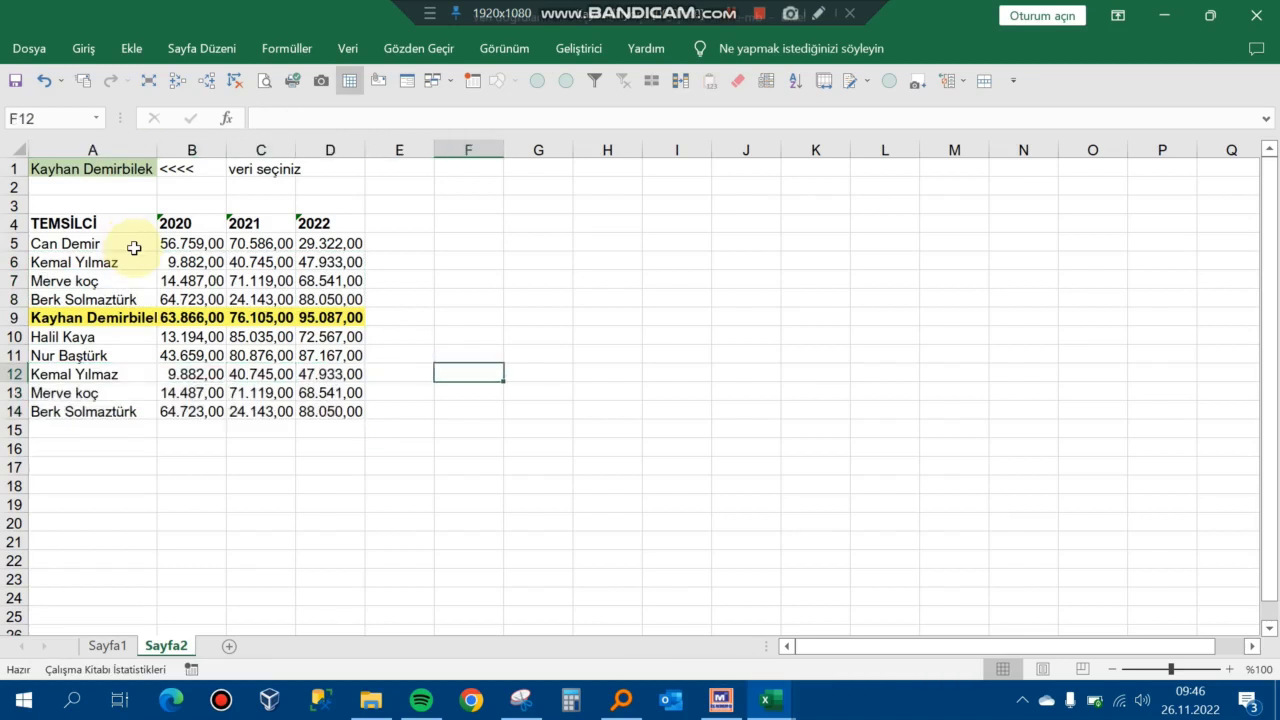
{"action": "left_click", "coordinate": [135, 169]}
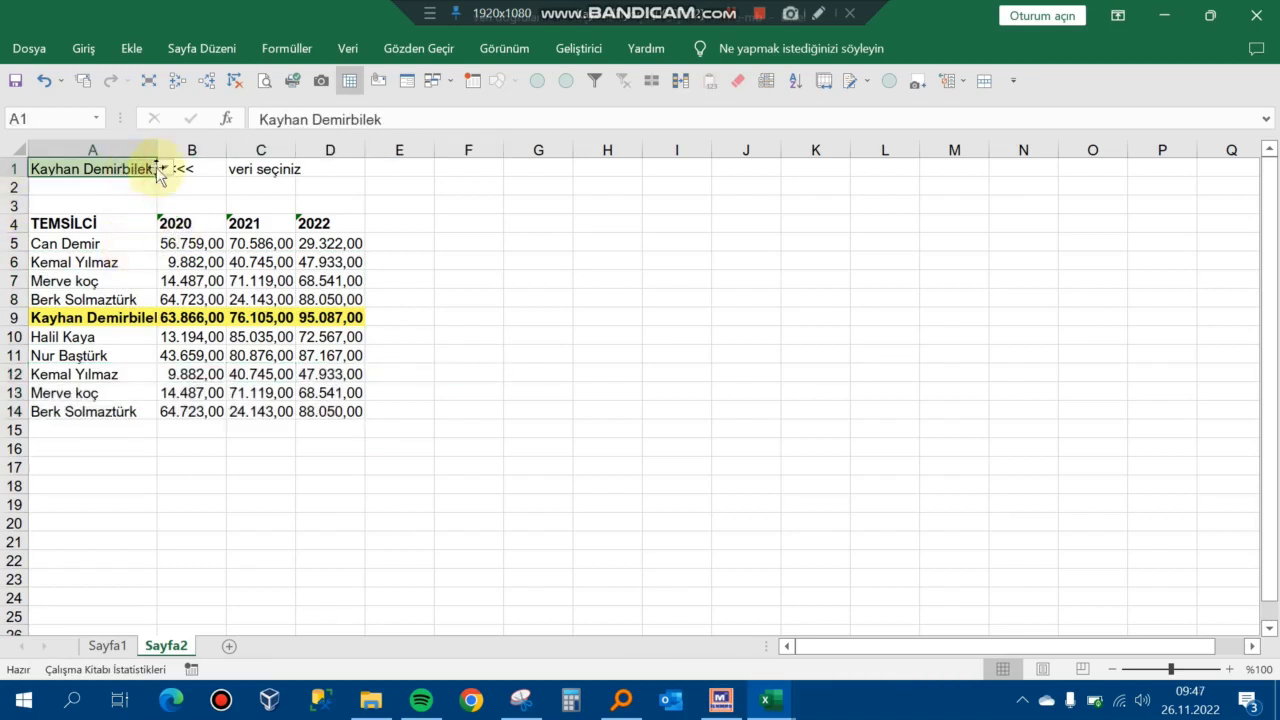
{"action": "left_click", "coordinate": [166, 170]}
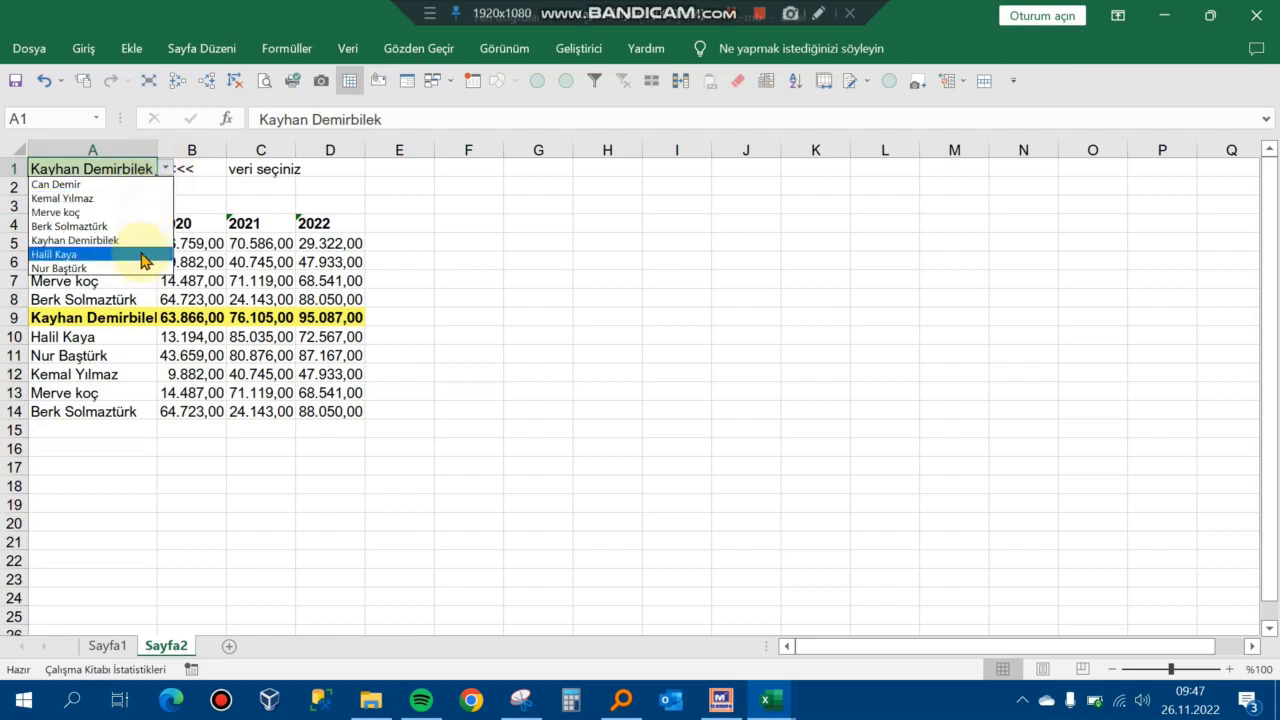
{"action": "left_click", "coordinate": [152, 214]}
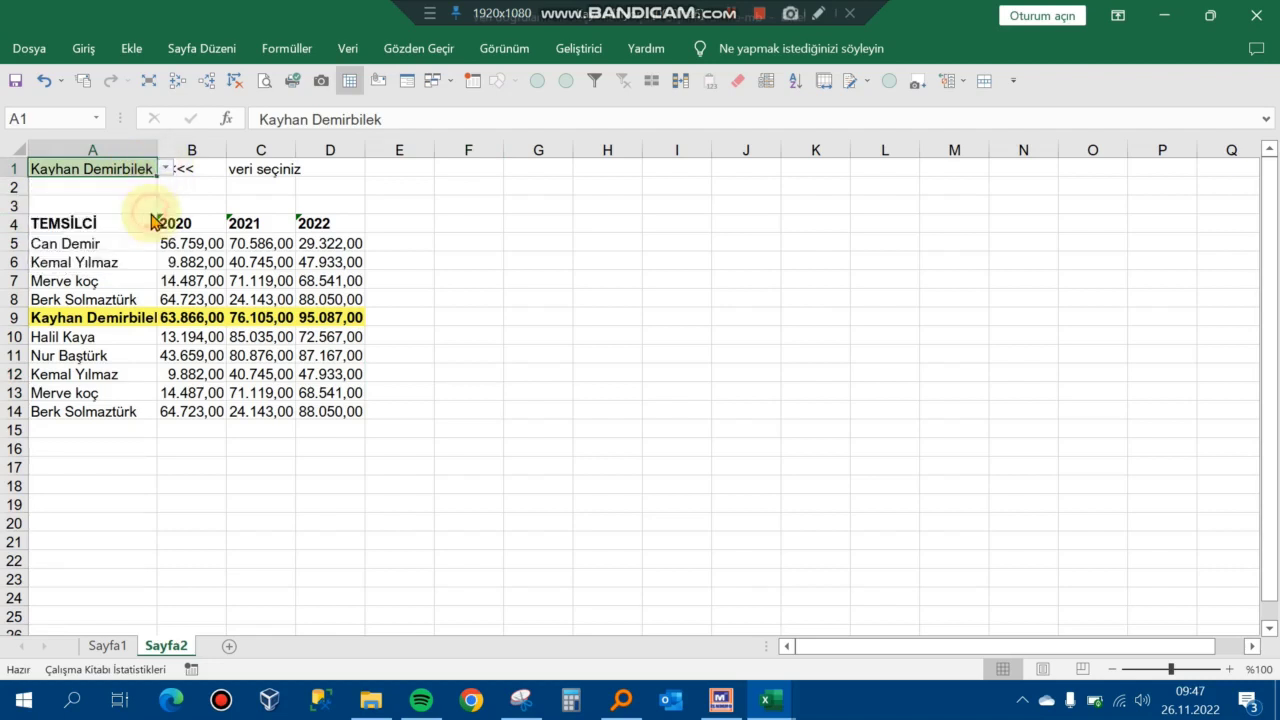
{"action": "left_click", "coordinate": [326, 373]}
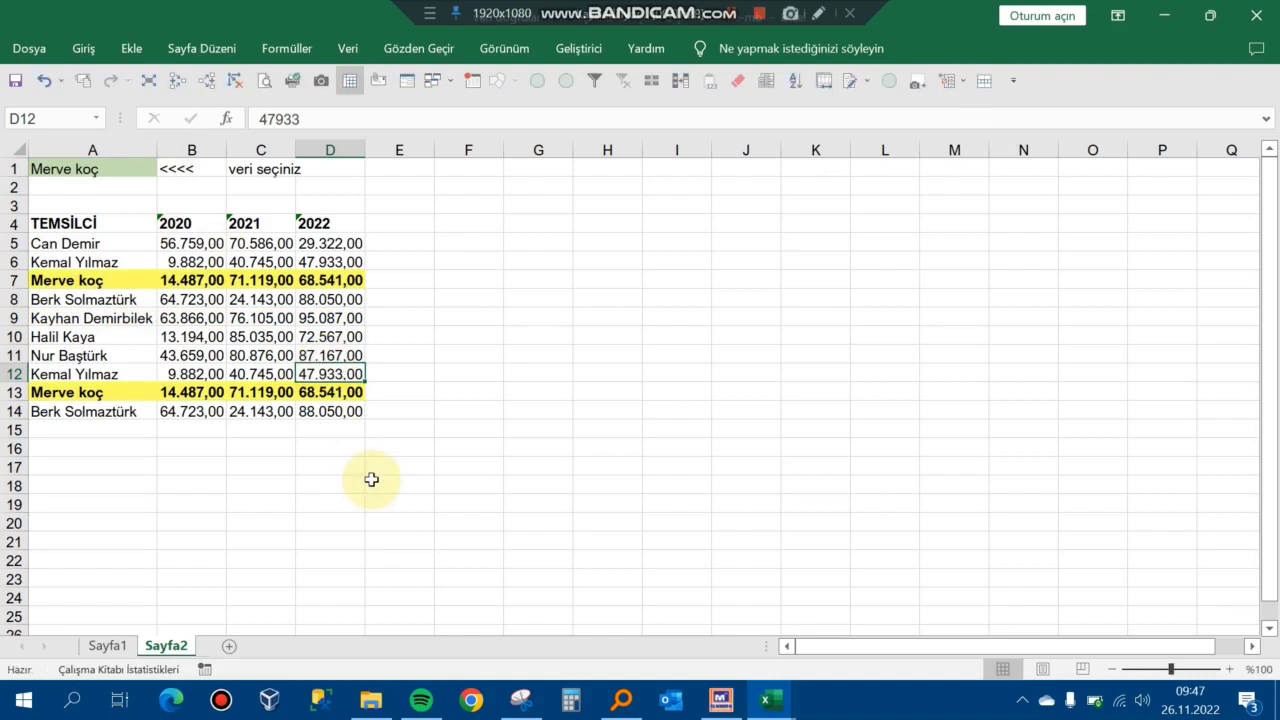
{"action": "key", "text": "Left"}
{"action": "key", "text": "Right"}
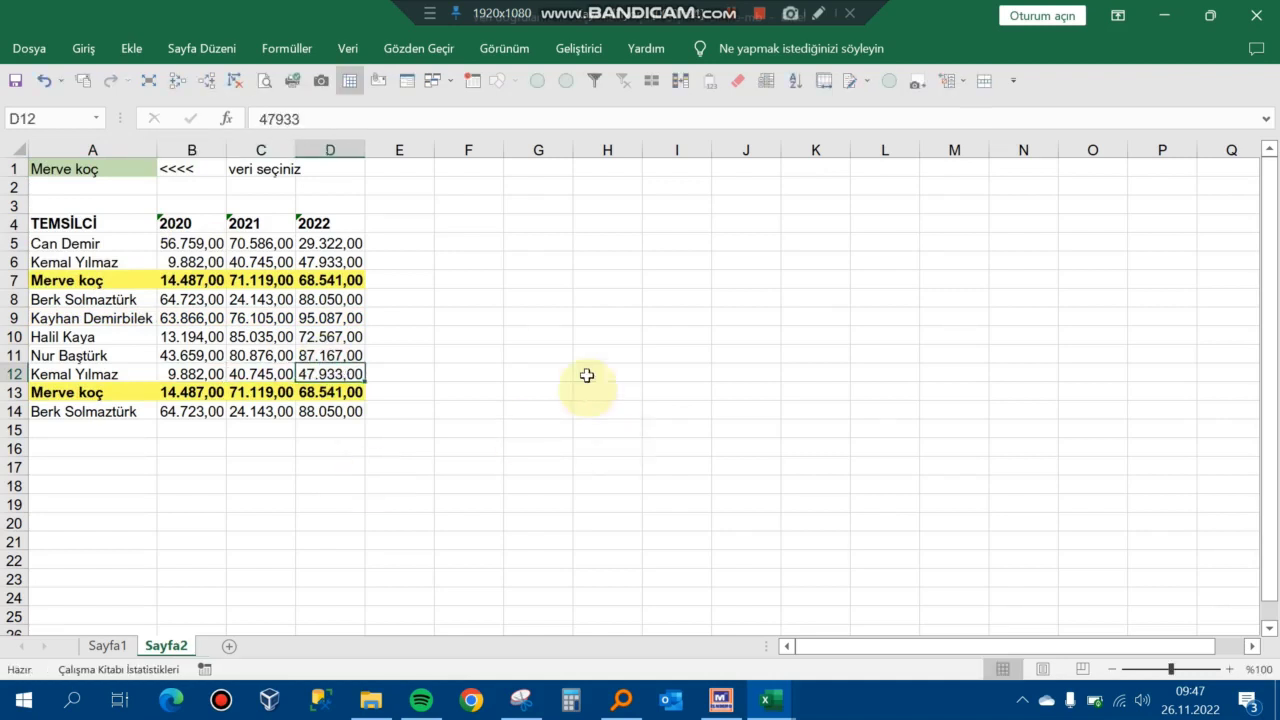
{"action": "left_click", "coordinate": [579, 351]}
Step: Use Go To Special (Ctrl+G) to select all cells with conditional formats
{"action": "key", "text": "ctrl+g"}
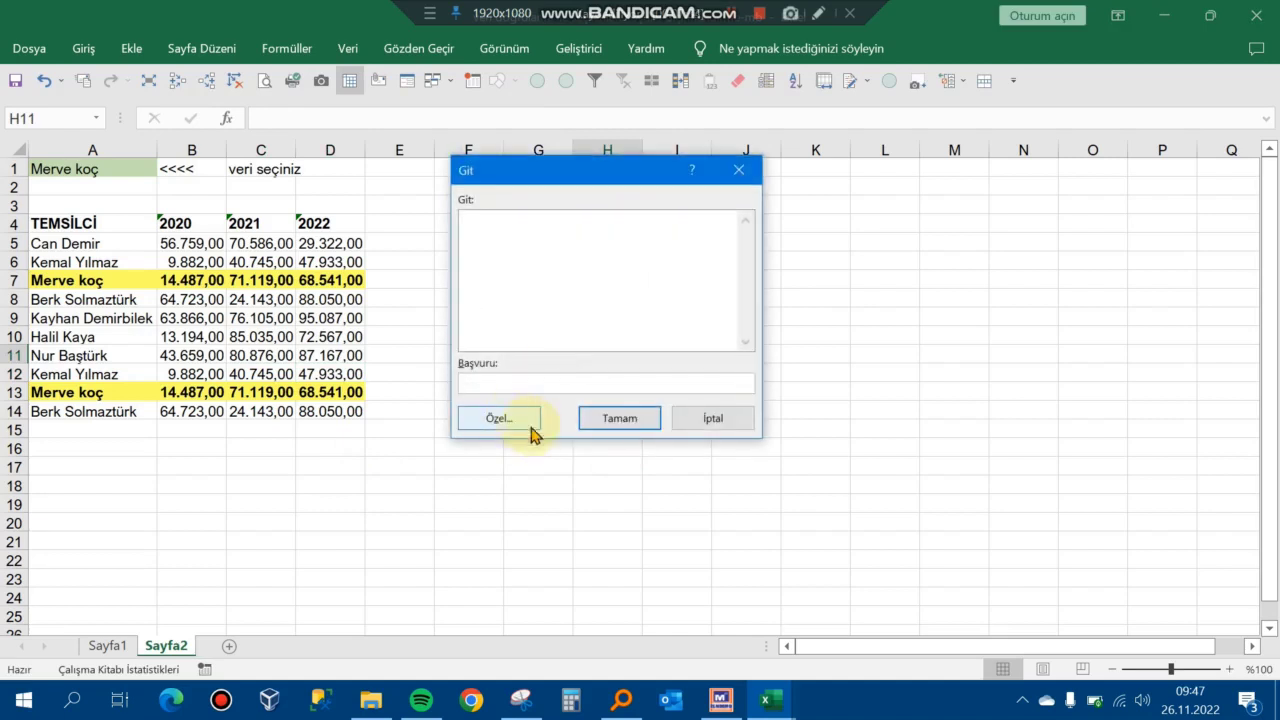
{"action": "left_click", "coordinate": [508, 420]}
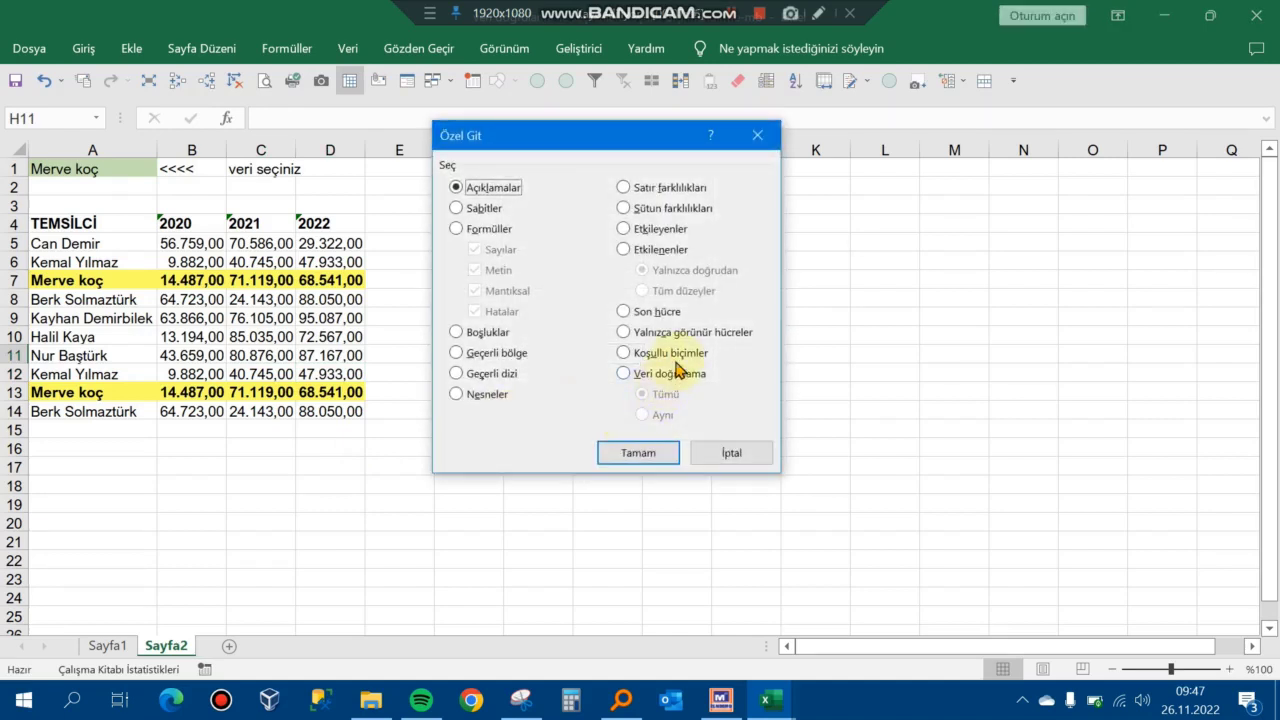
{"action": "left_click", "coordinate": [673, 353]}
{"action": "left_click", "coordinate": [656, 447]}
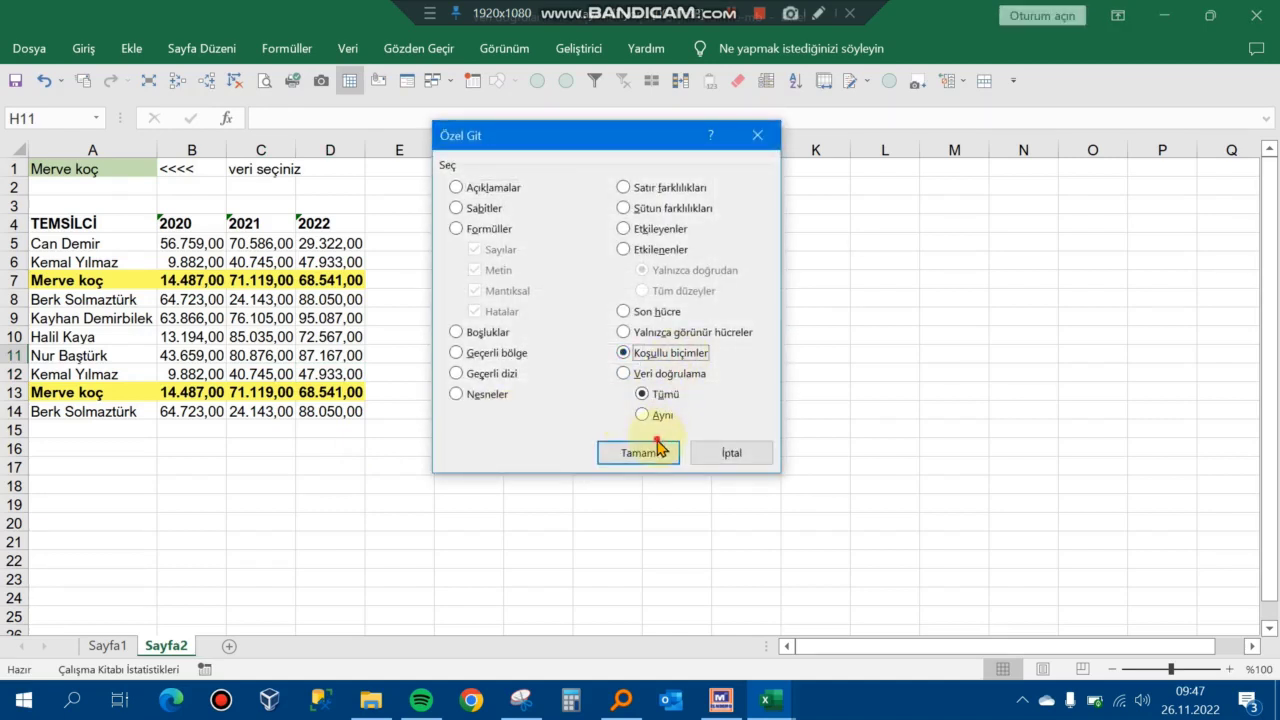
{"action": "left_click", "coordinate": [658, 449]}
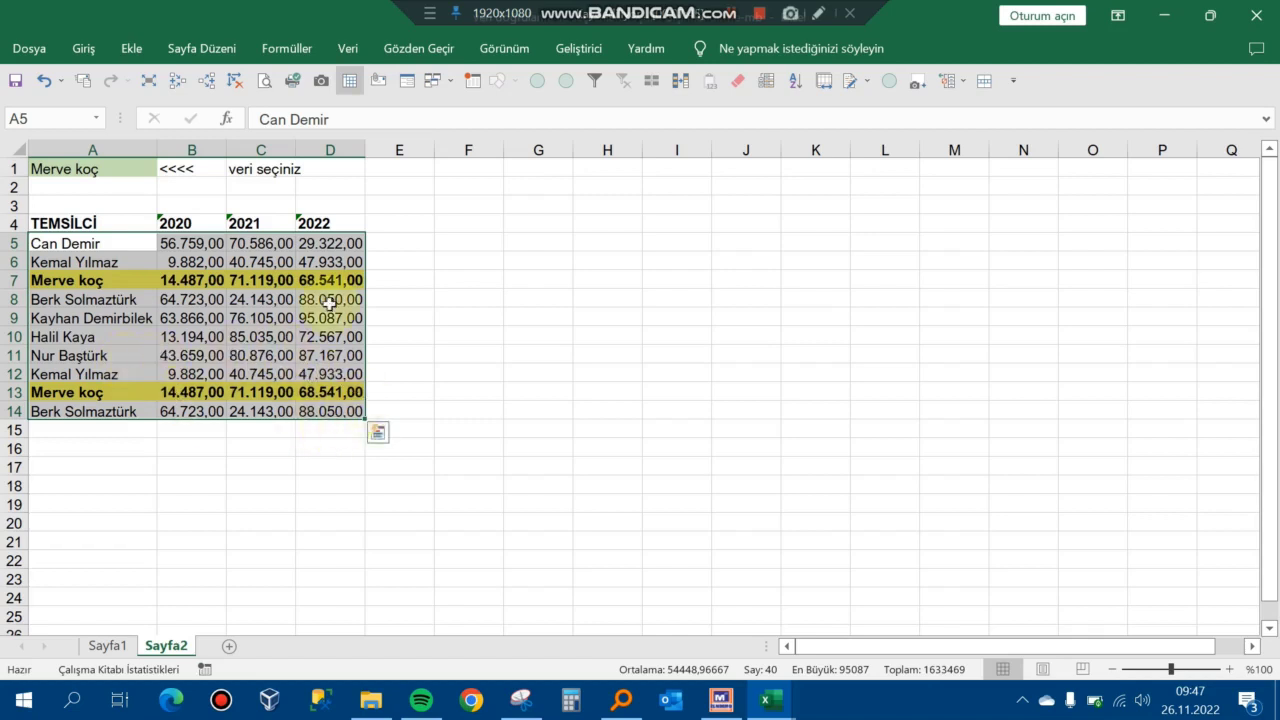
{"action": "left_click", "coordinate": [190, 355]}
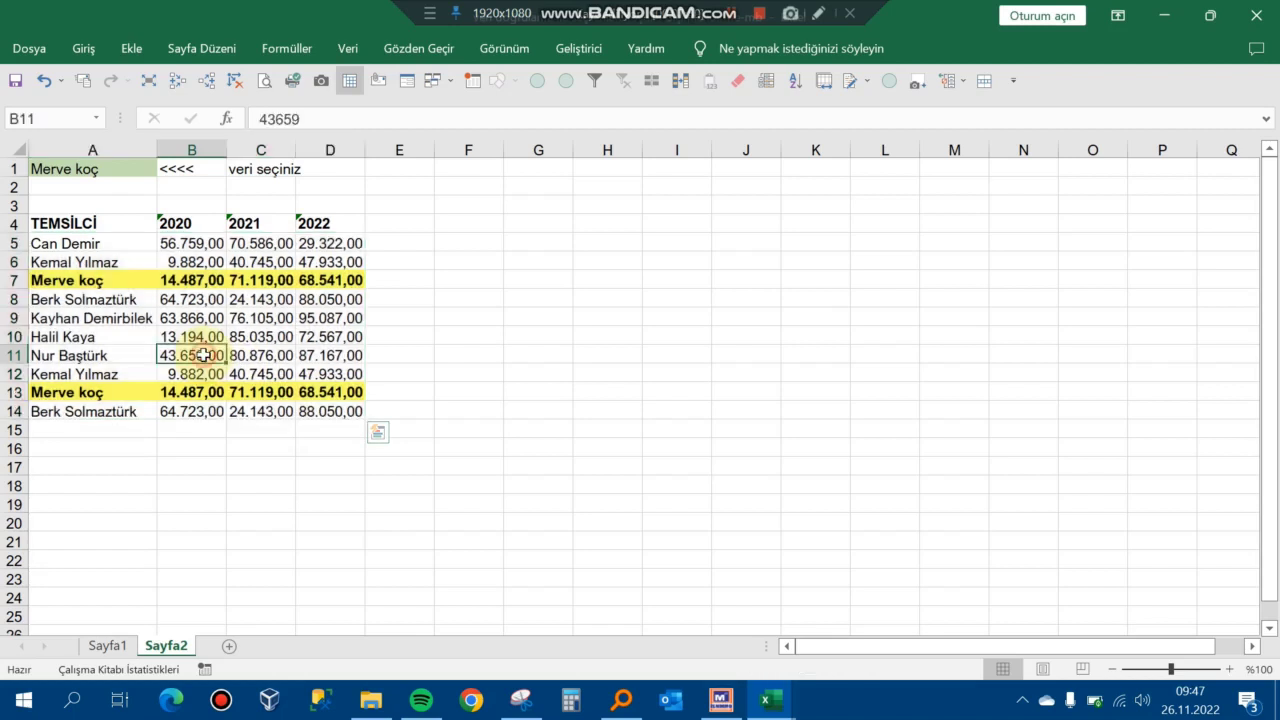
{"action": "key", "text": "Down"}
{"action": "key", "text": "Down"}
{"action": "key", "text": "Up"}
{"action": "key", "text": "Up"}
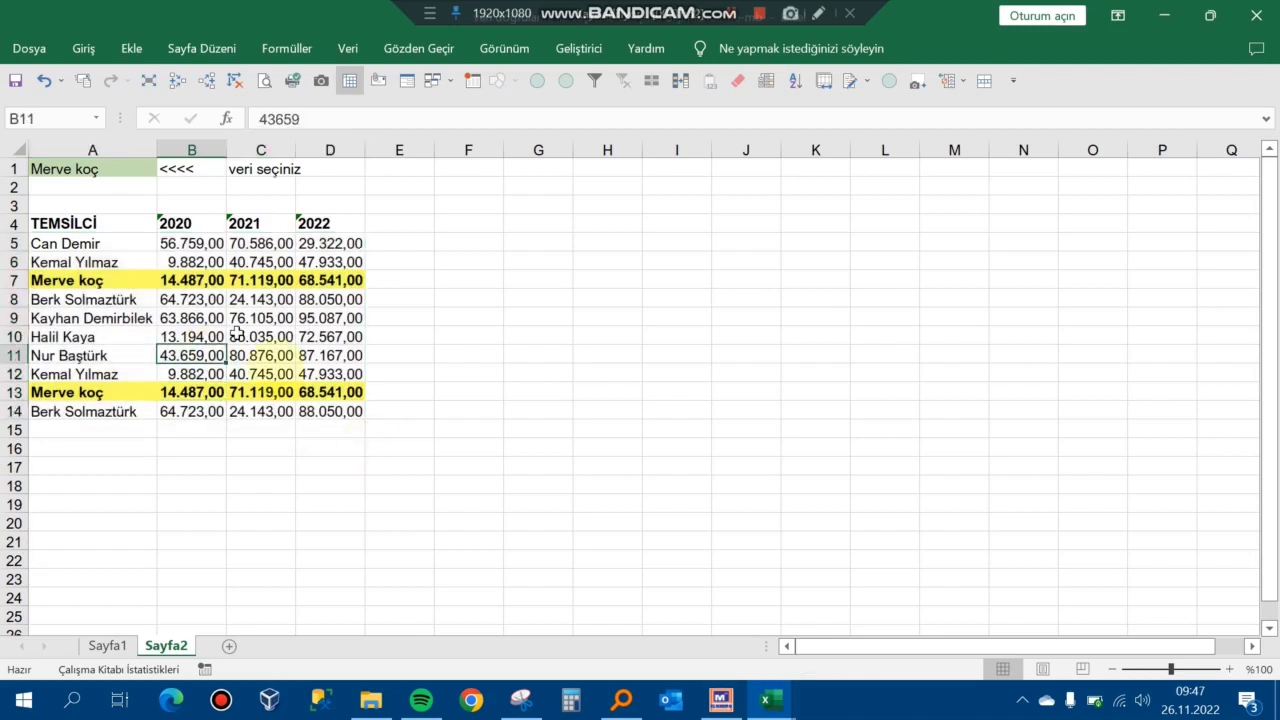
{"action": "left_click", "coordinate": [146, 171]}
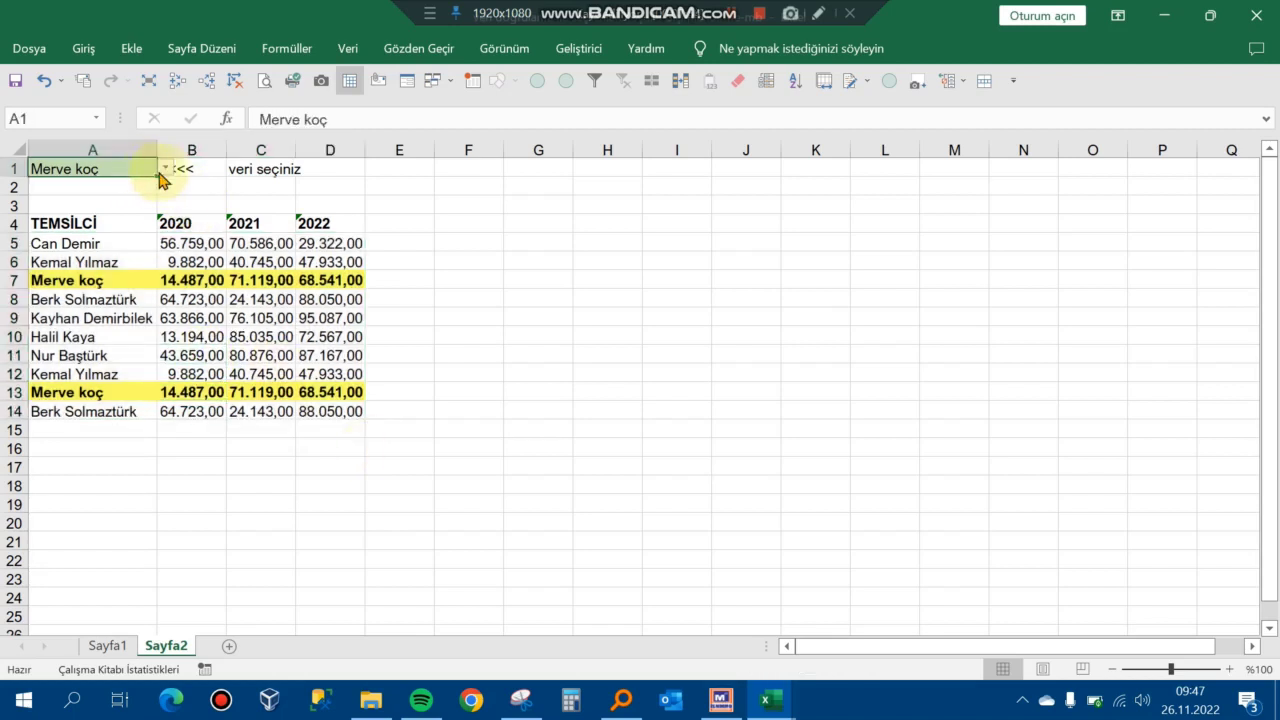
{"action": "left_click", "coordinate": [164, 172]}
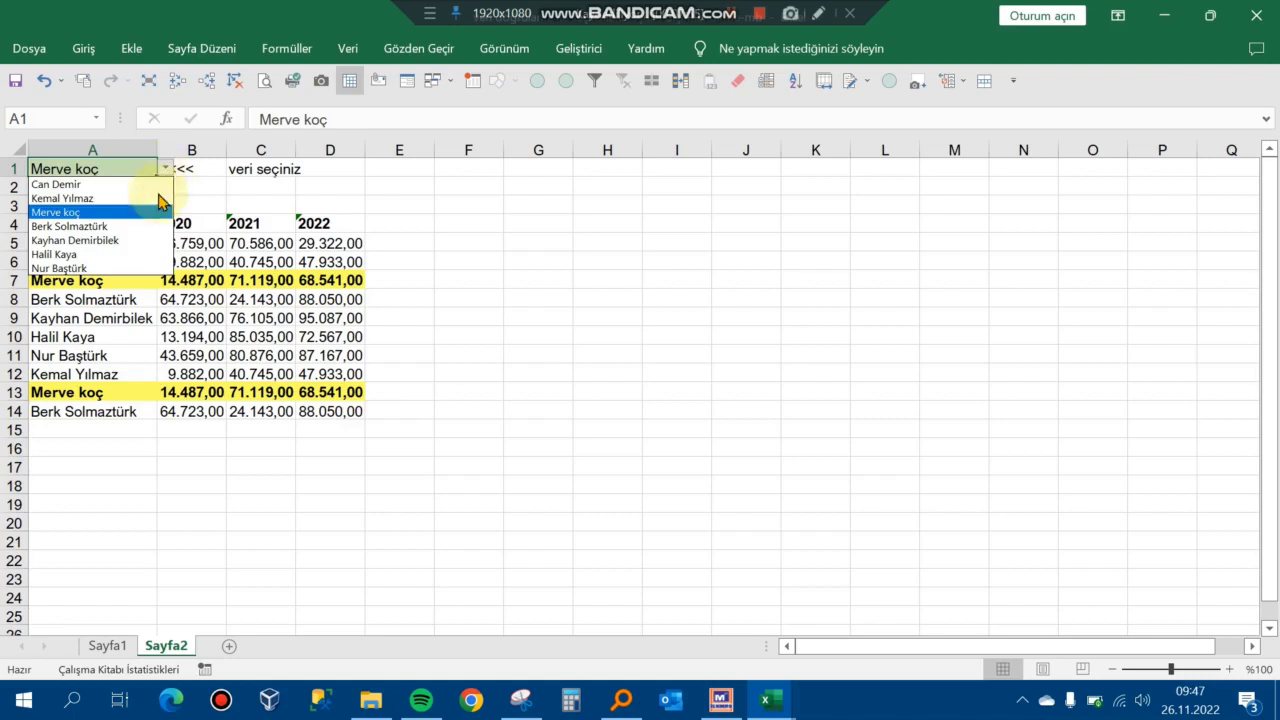
{"action": "left_click", "coordinate": [147, 256]}
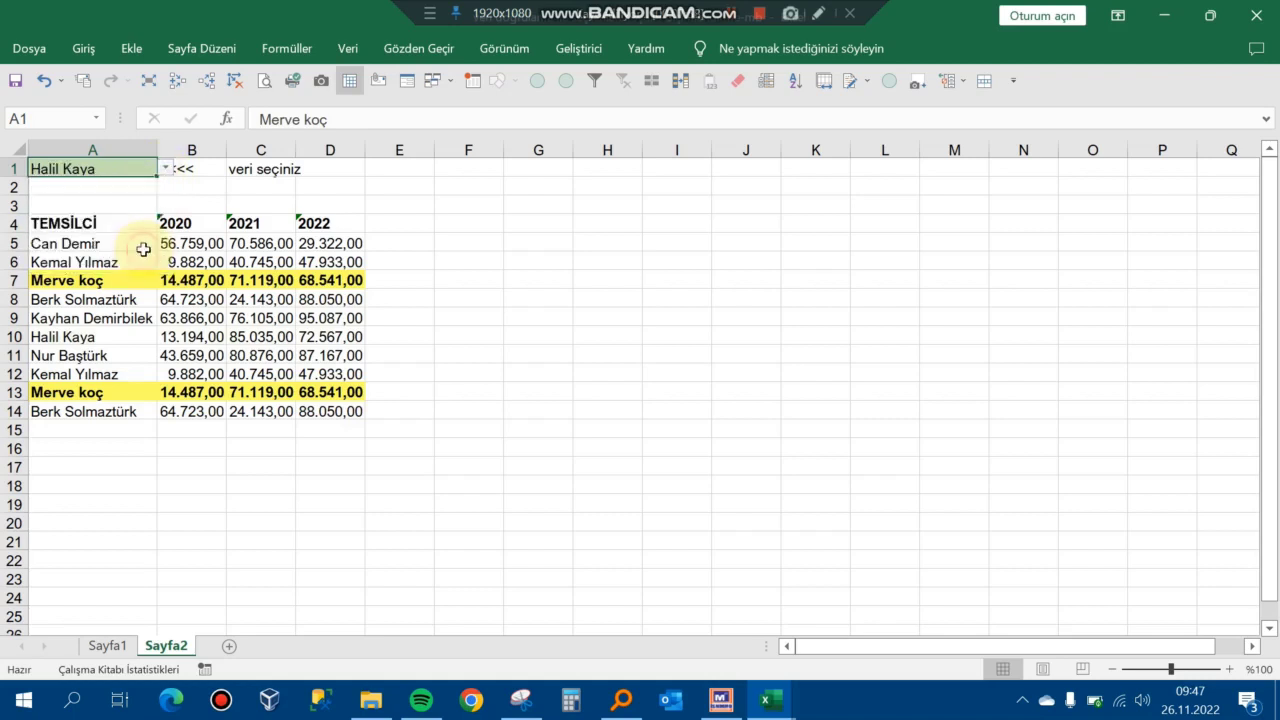
{"action": "left_click", "coordinate": [167, 172]}
{"action": "left_click", "coordinate": [122, 228]}
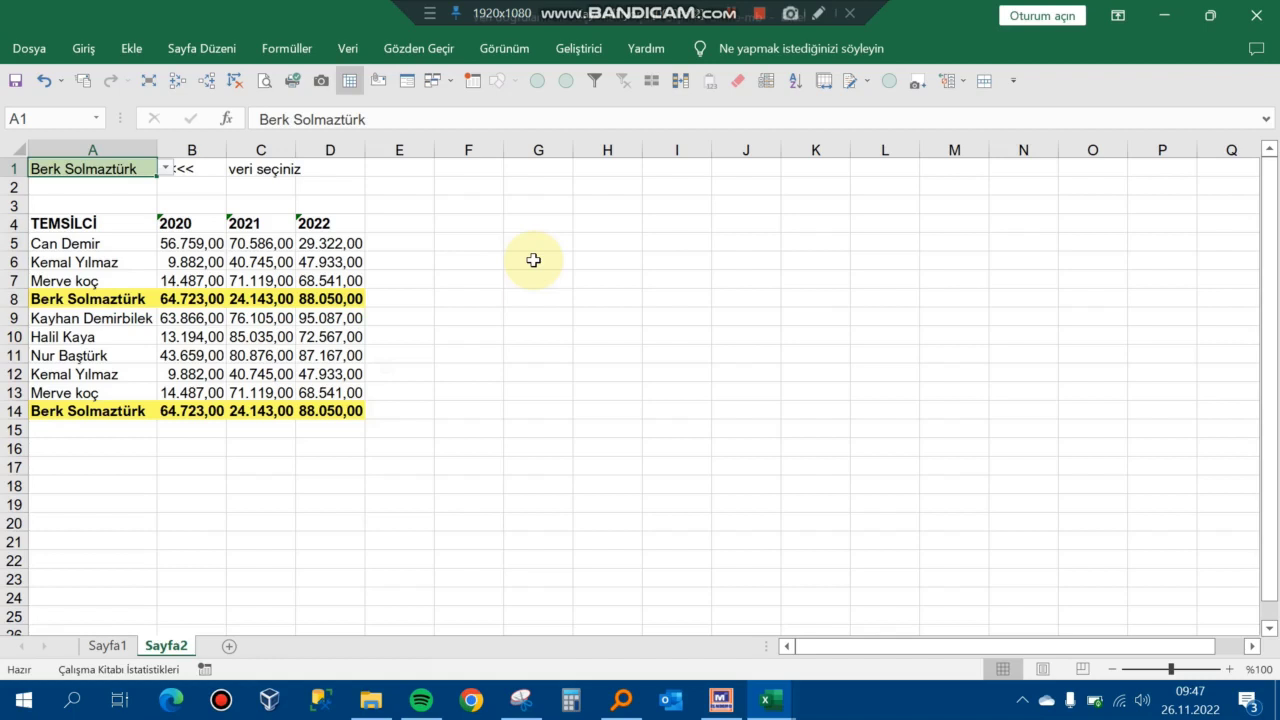
{"action": "left_click", "coordinate": [668, 318]}
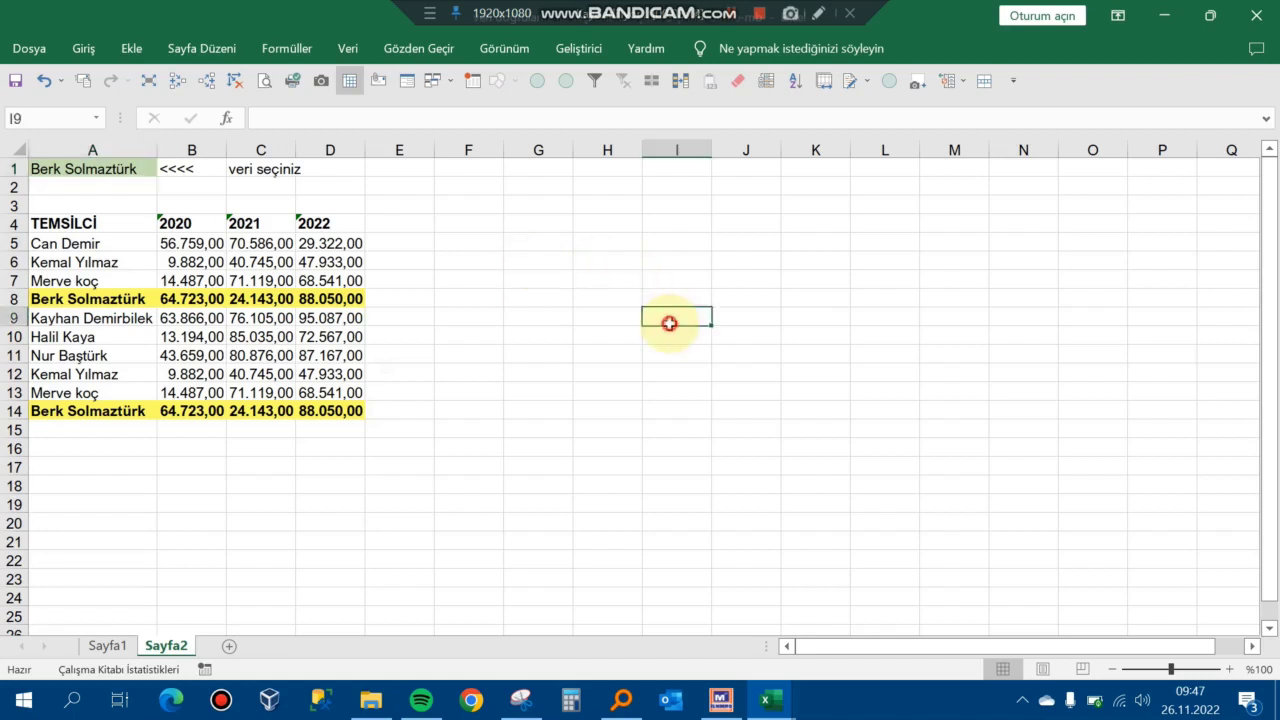
{"action": "key", "text": "Left"}
{"action": "key", "text": "Left"}
{"action": "key", "text": "Left"}
{"action": "key", "text": "Left"}
{"action": "key", "text": "Left"}
{"action": "key", "text": "Left"}
{"action": "key", "text": "Left"}
{"action": "key", "text": "Right"}
{"action": "key", "text": "Right"}
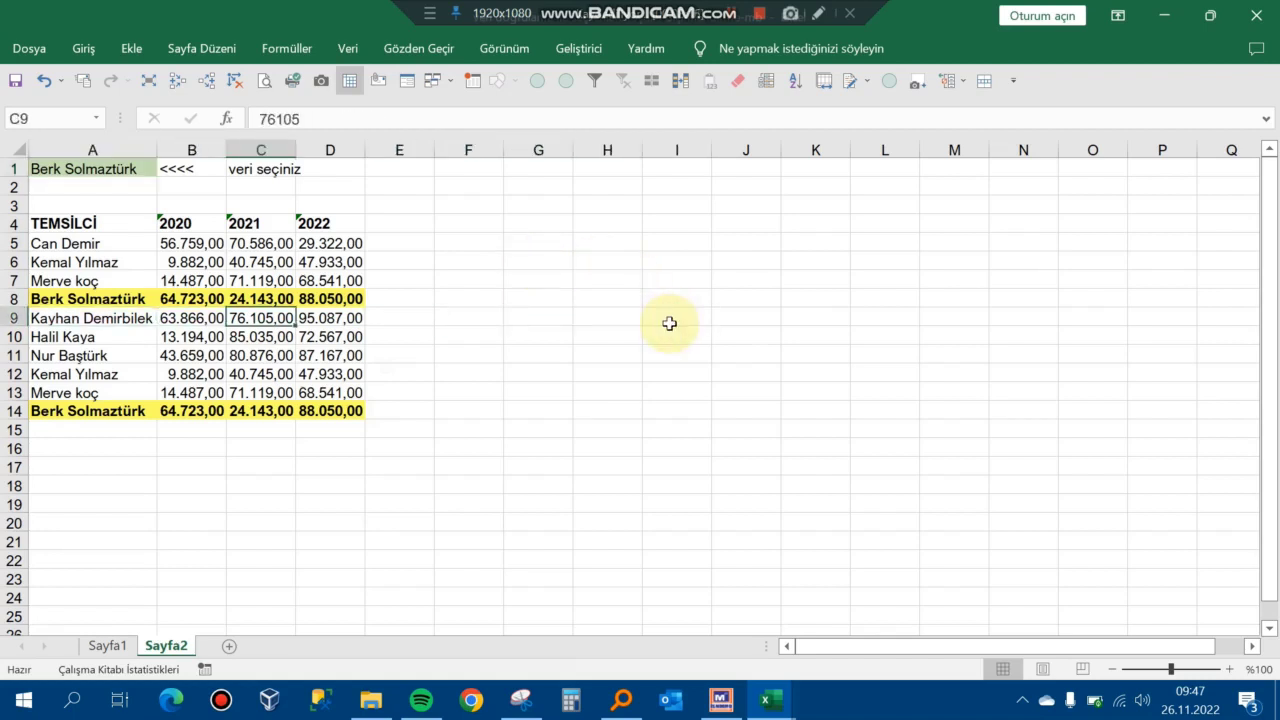
{"action": "key", "text": "Right"}
{"action": "key", "text": "Right"}
{"action": "key", "text": "Right"}
{"action": "key", "text": "Right"}
{"action": "key", "text": "Left"}
{"action": "key", "text": "Left"}
{"action": "key", "text": "Left"}
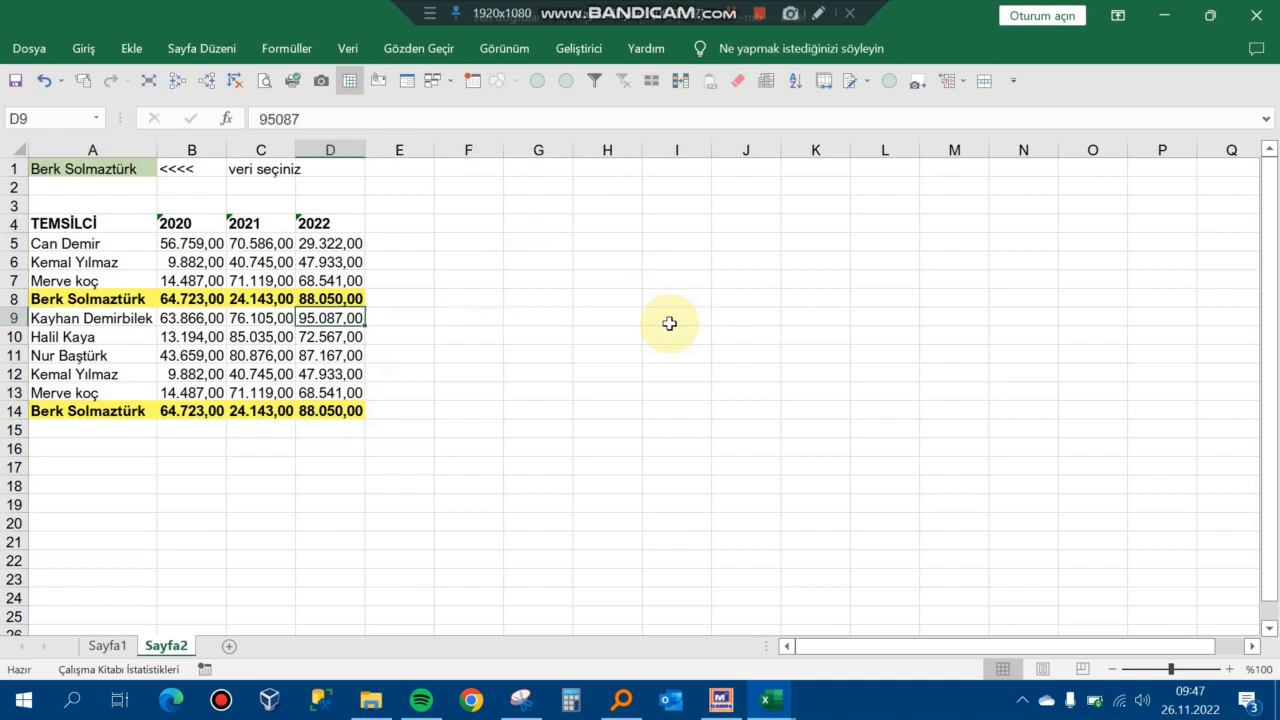
{"action": "key", "text": "Left"}
{"action": "key", "text": "Left"}
{"action": "key", "text": "Left"}
{"action": "key", "text": "Right"}
{"action": "key", "text": "Right"}
{"action": "key", "text": "Right"}
{"action": "key", "text": "Right"}
{"action": "key", "text": "Right"}
{"action": "key", "text": "Right"}
{"action": "key", "text": "Right"}
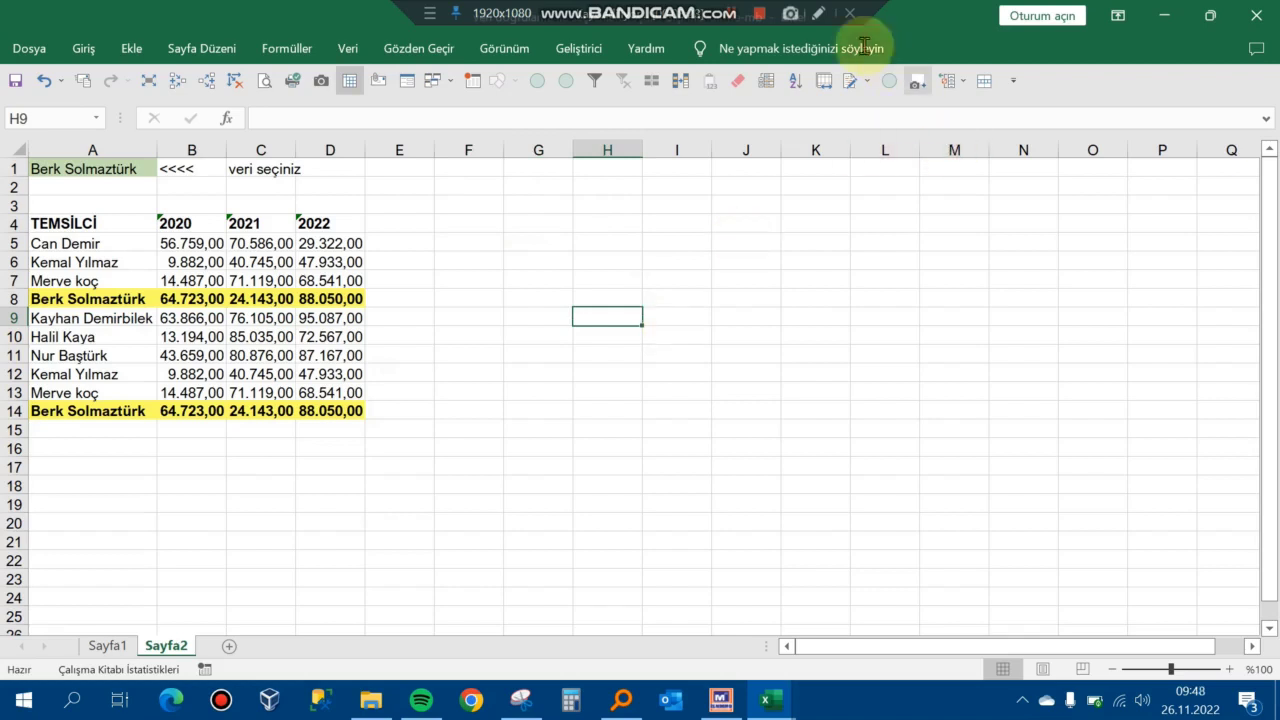
{"action": "left_click", "coordinate": [759, 13]}
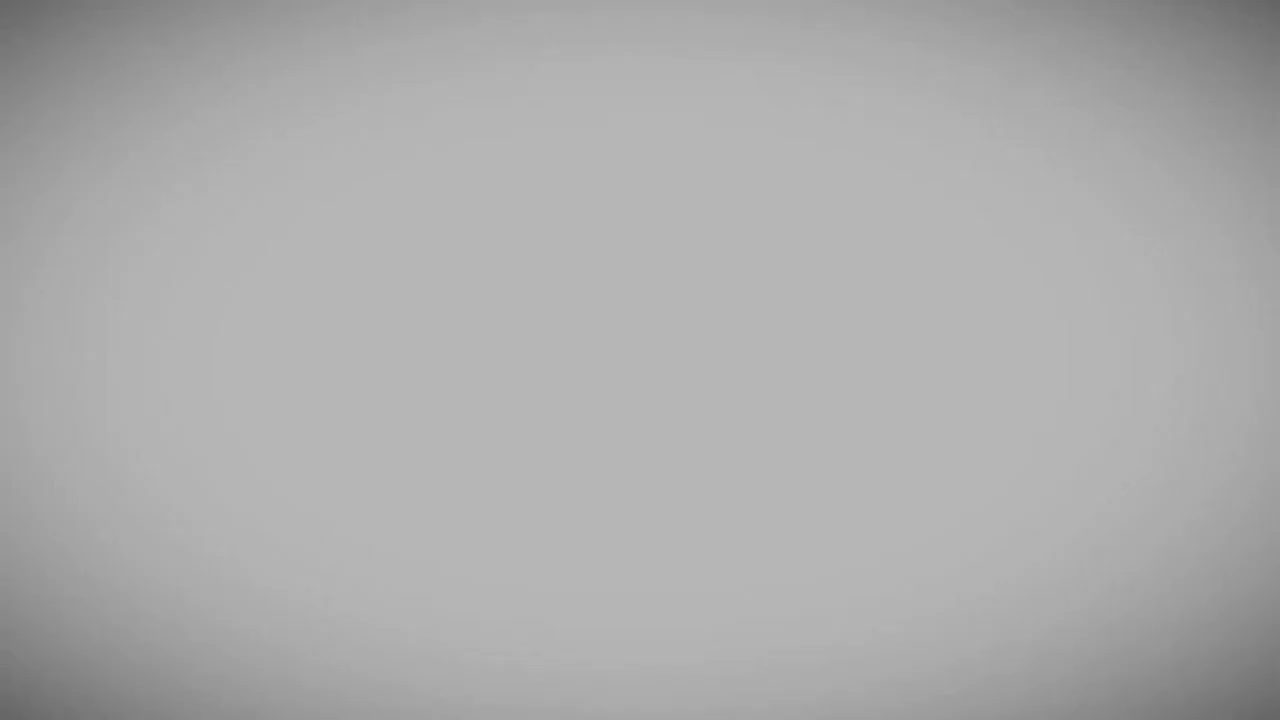